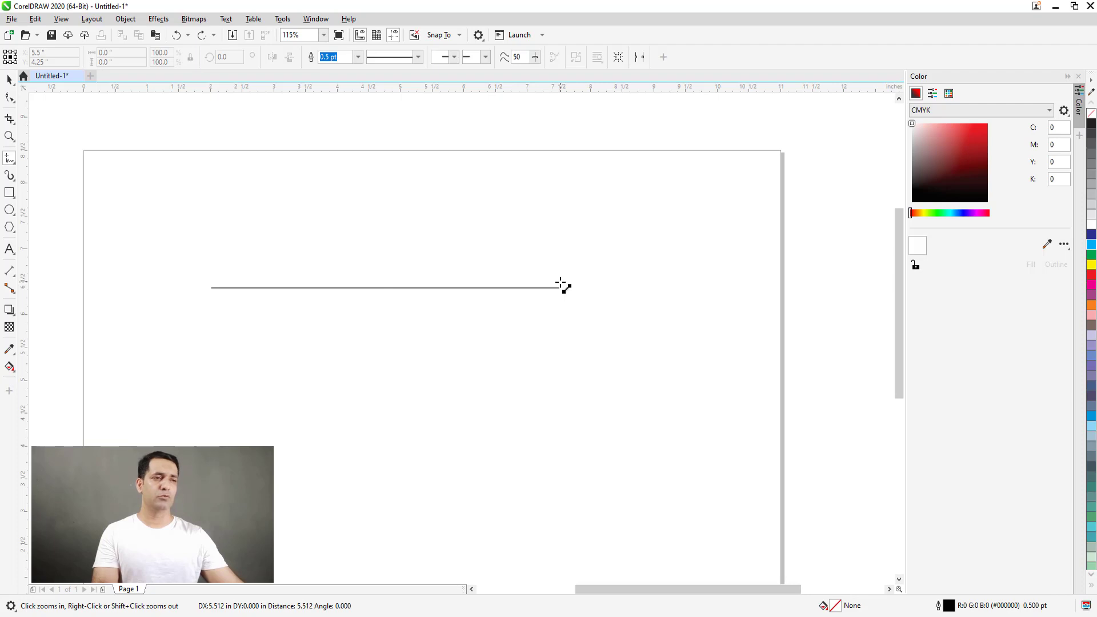
Step: Finish the horizontal line at about 5.5 inches long and set its outline width to 2 pt
click(562, 286)
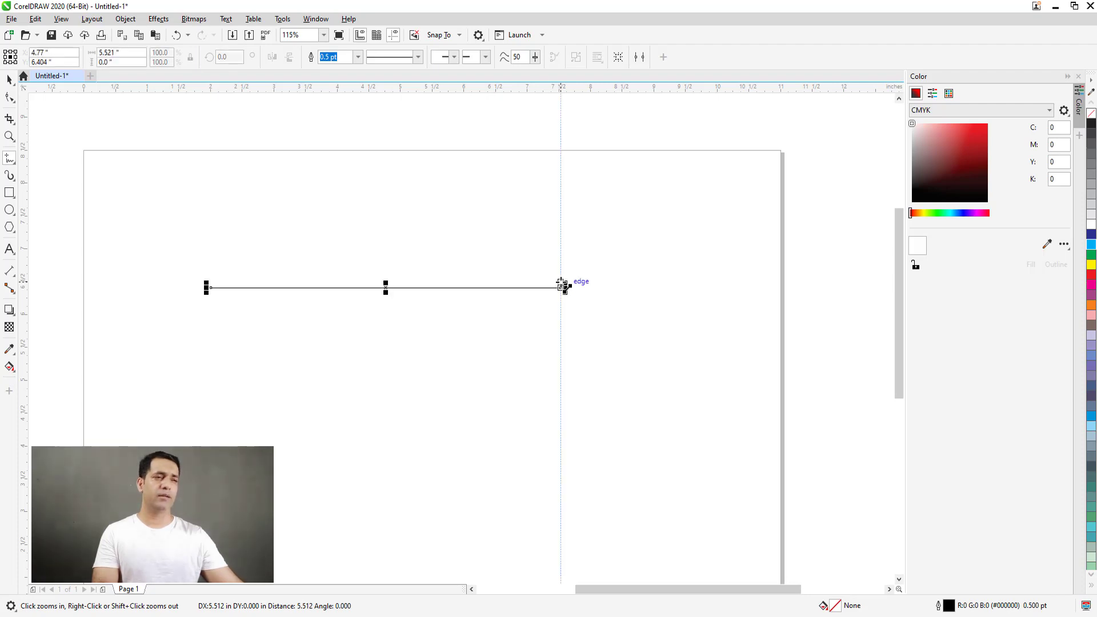
key(space)
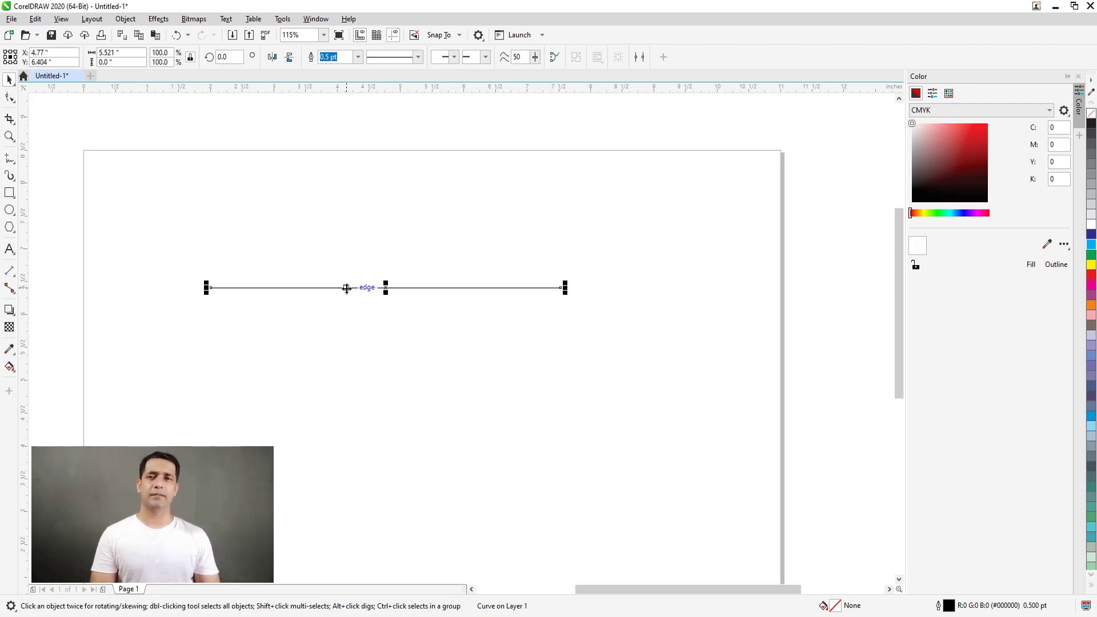
key(F12)
text(2)
key(Return)
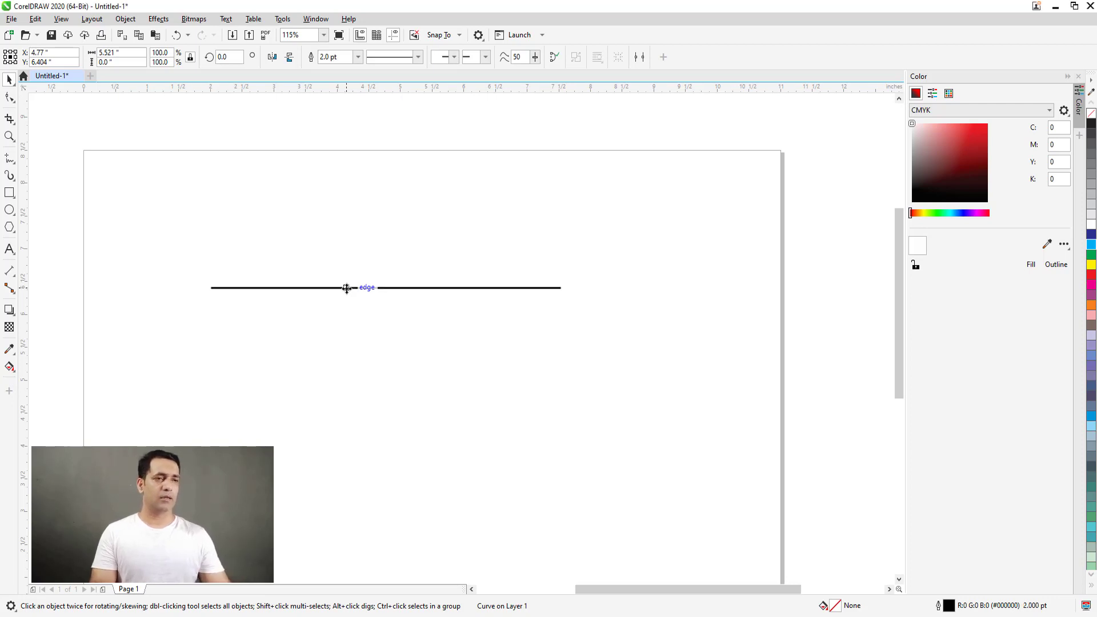
Step: Place a copy of the solid line about 0.5 inch directly below it
key(Escape)
key(z)
drag(145, 251, 645, 420)
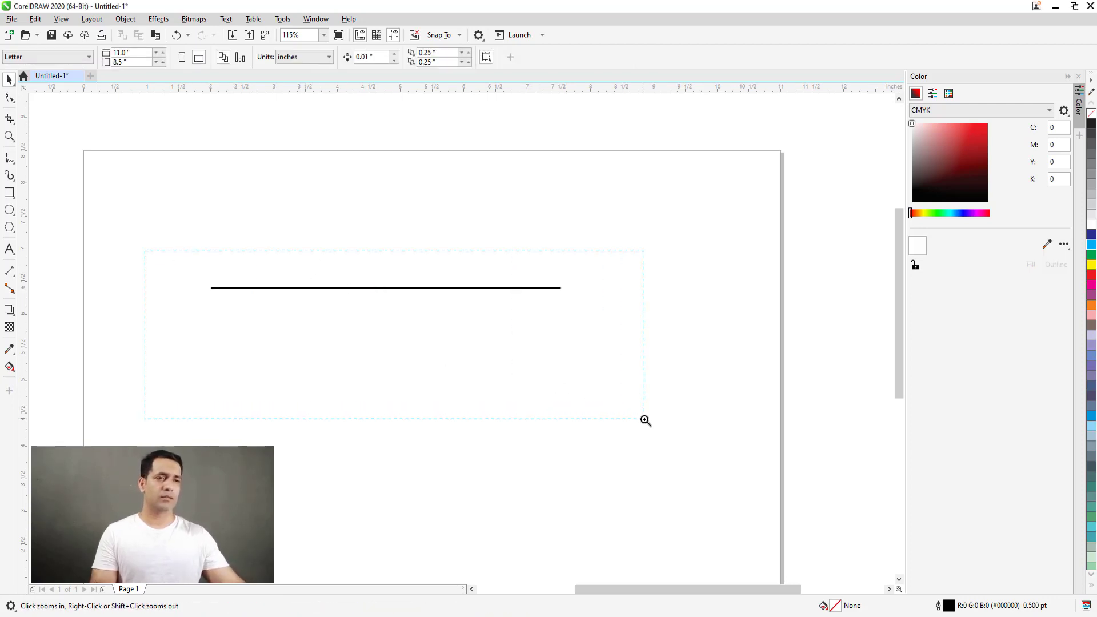
key(space)
click(471, 258)
drag(472, 292, 472, 315)
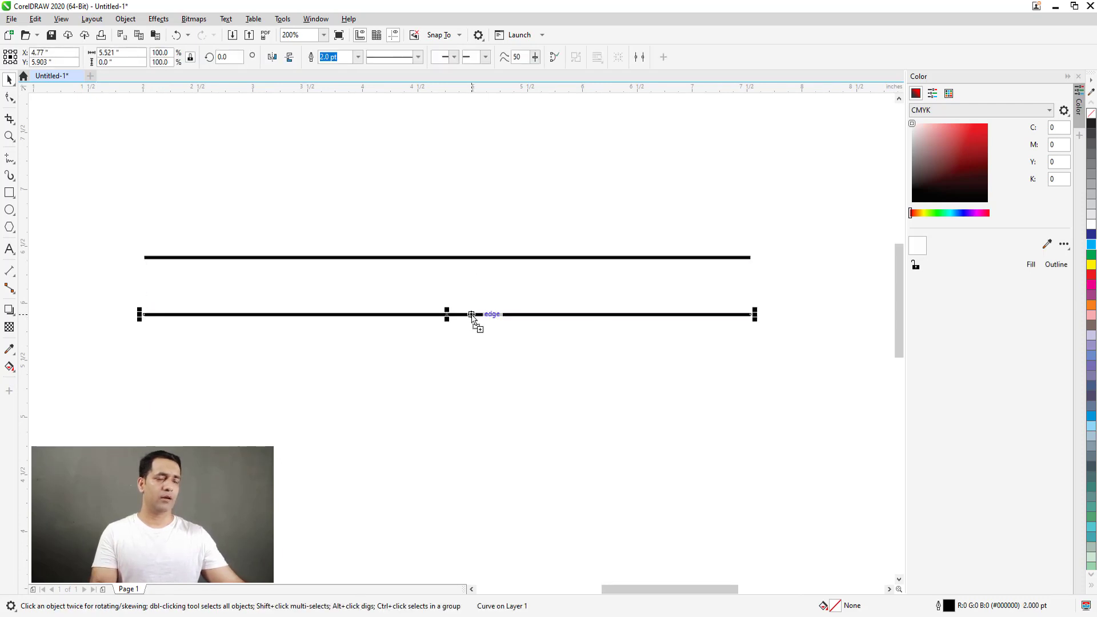
Step: Apply a dotted outline style to the lower line and deselect it
key(F12)
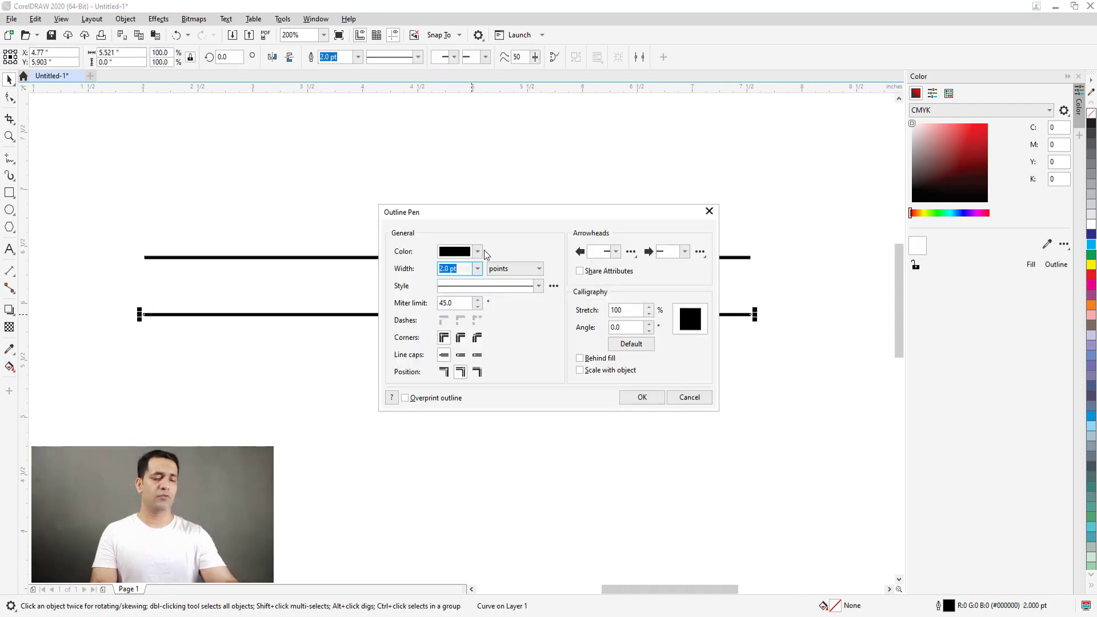
click(495, 286)
click(505, 344)
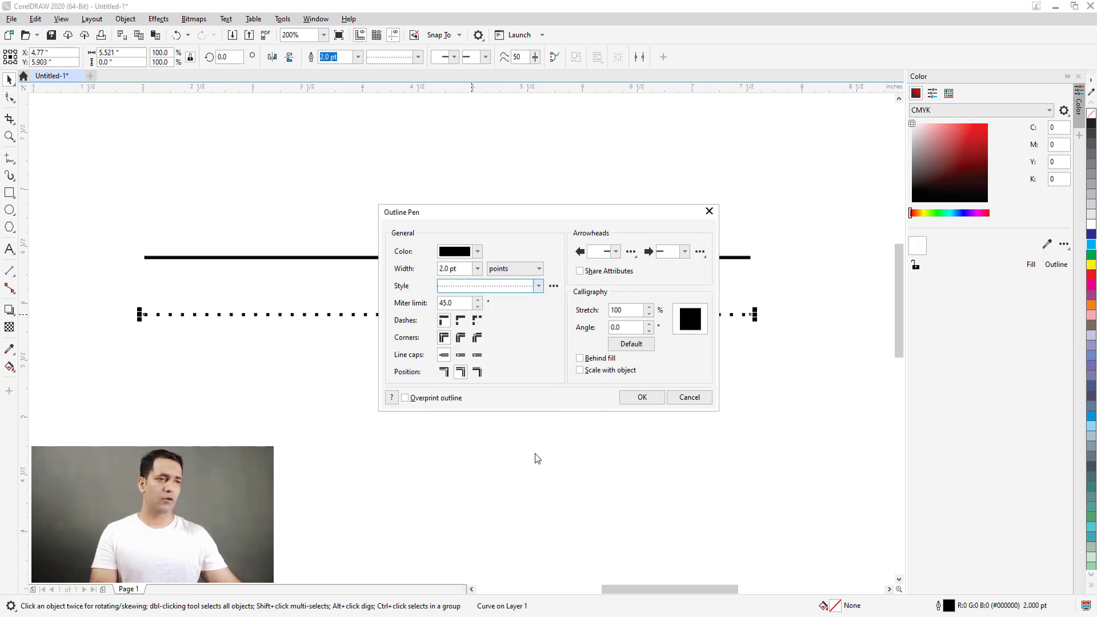
click(631, 402)
click(512, 350)
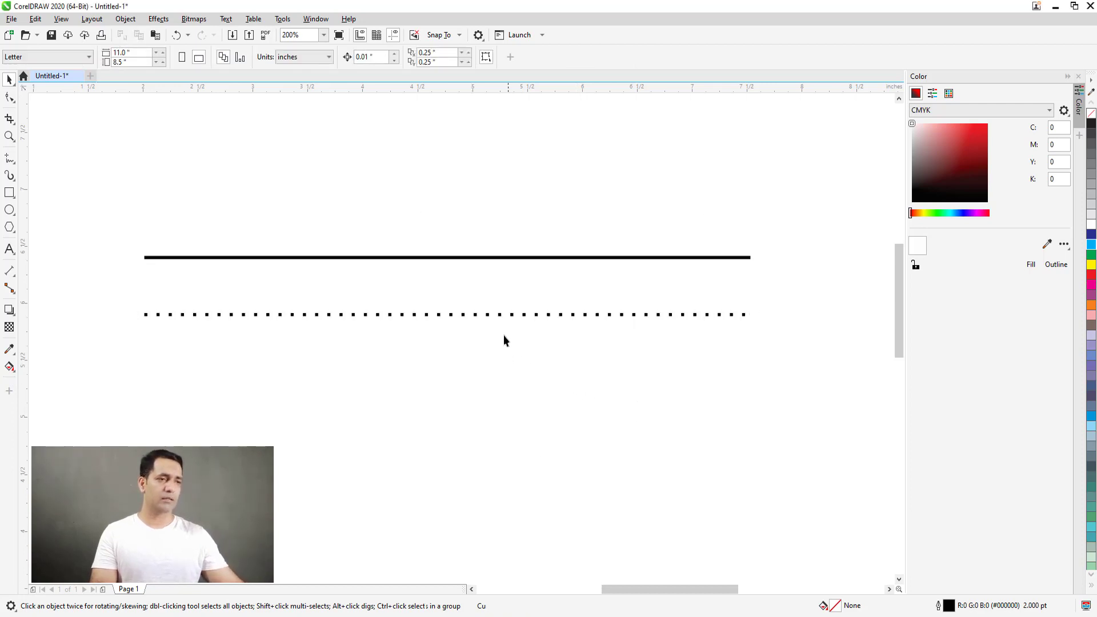
Step: Copy the dotted line about 0.5 inch below and give the copy a dashed outline style
drag(498, 320, 507, 376)
key(F12)
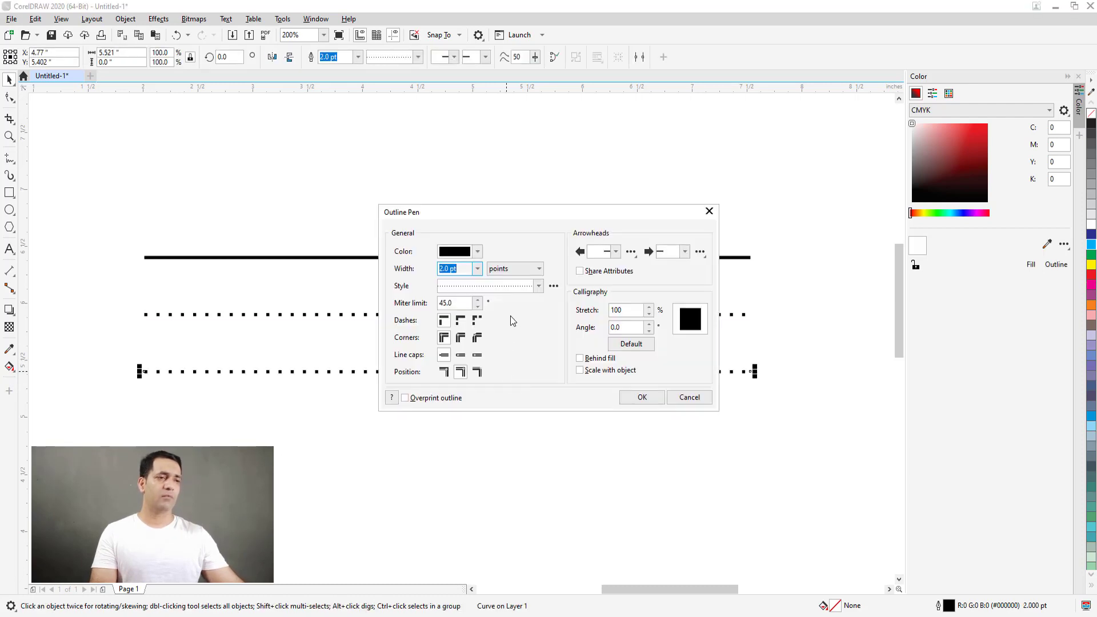
click(538, 285)
click(550, 439)
click(549, 438)
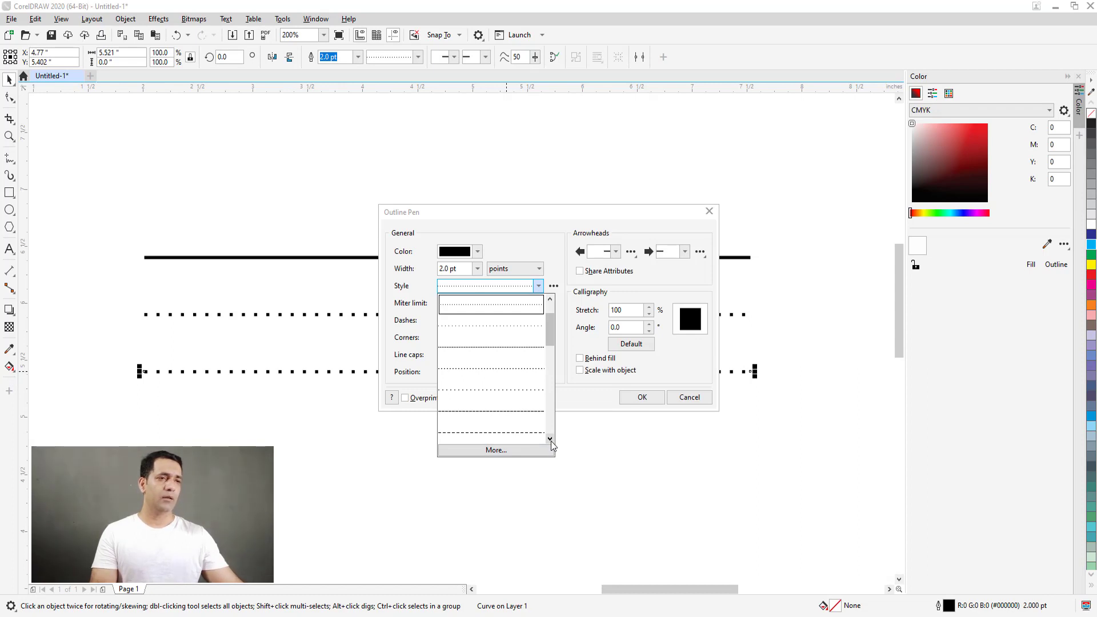
click(534, 433)
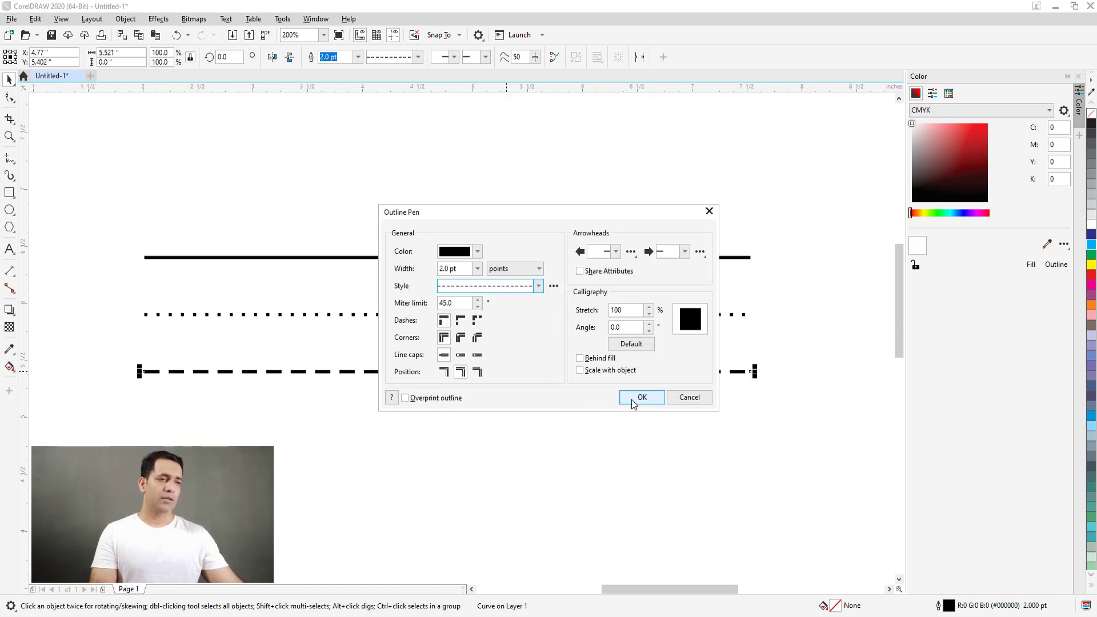
click(634, 398)
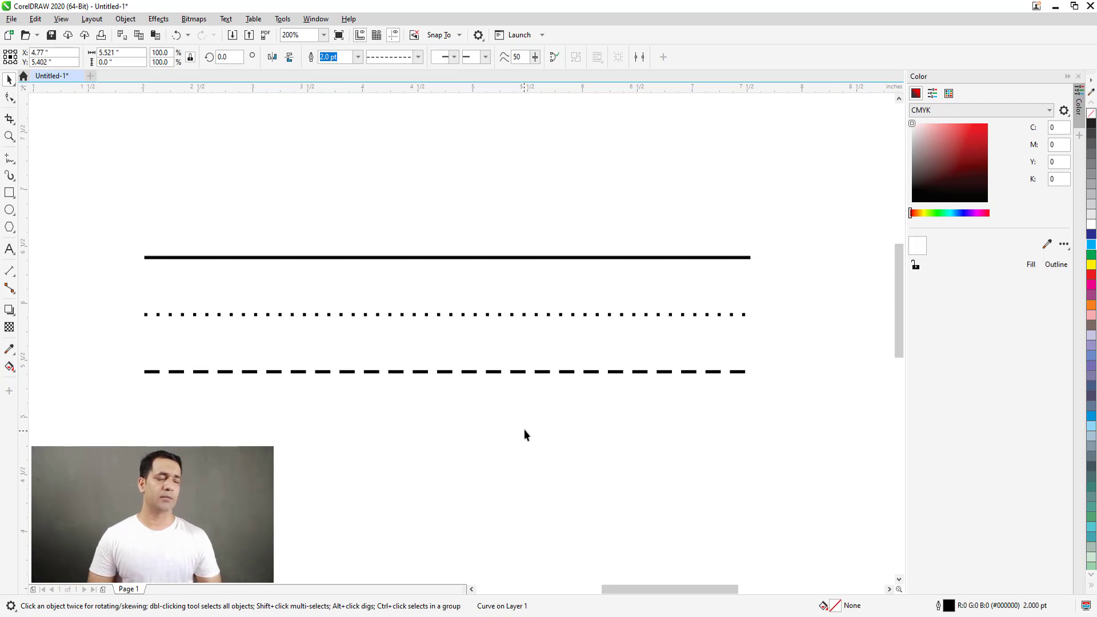
Step: Draw a connected right-angle line beside the solid line, about 2.4 inches across and 1.8 inches down
scroll(411, 302, down, 2)
click(242, 232)
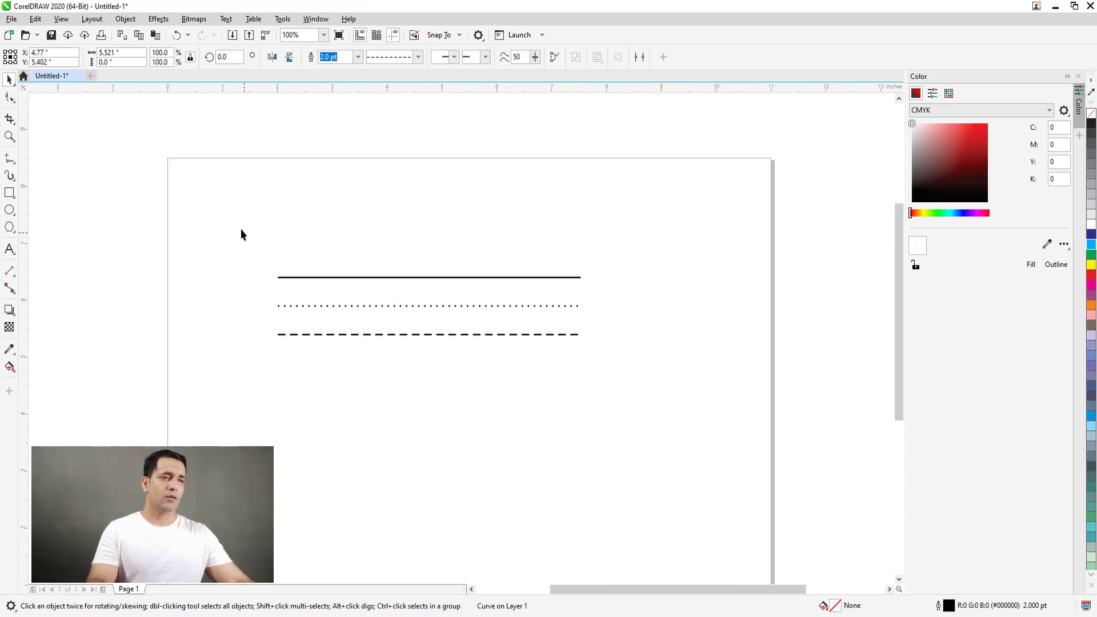
key(z)
click(500, 311)
click(9, 159)
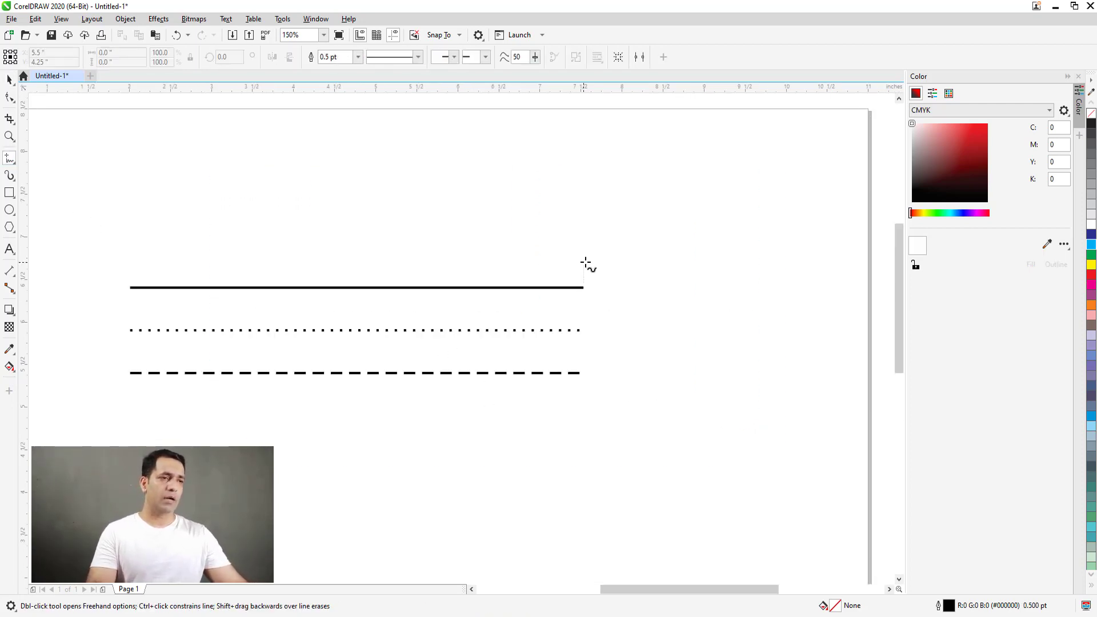
click(605, 286)
click(801, 287)
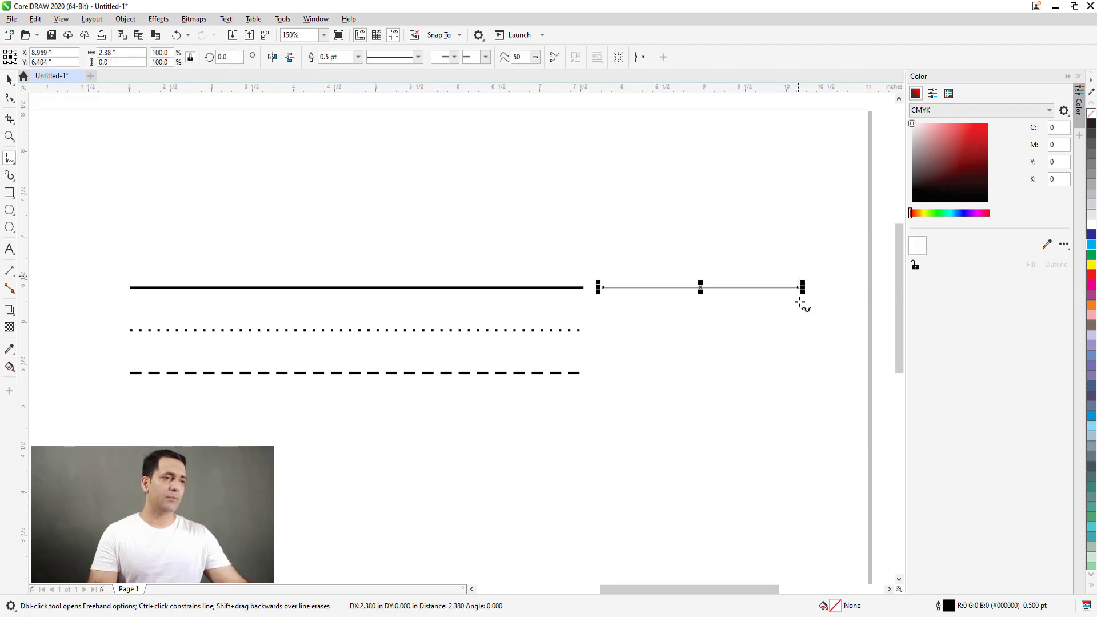
click(801, 288)
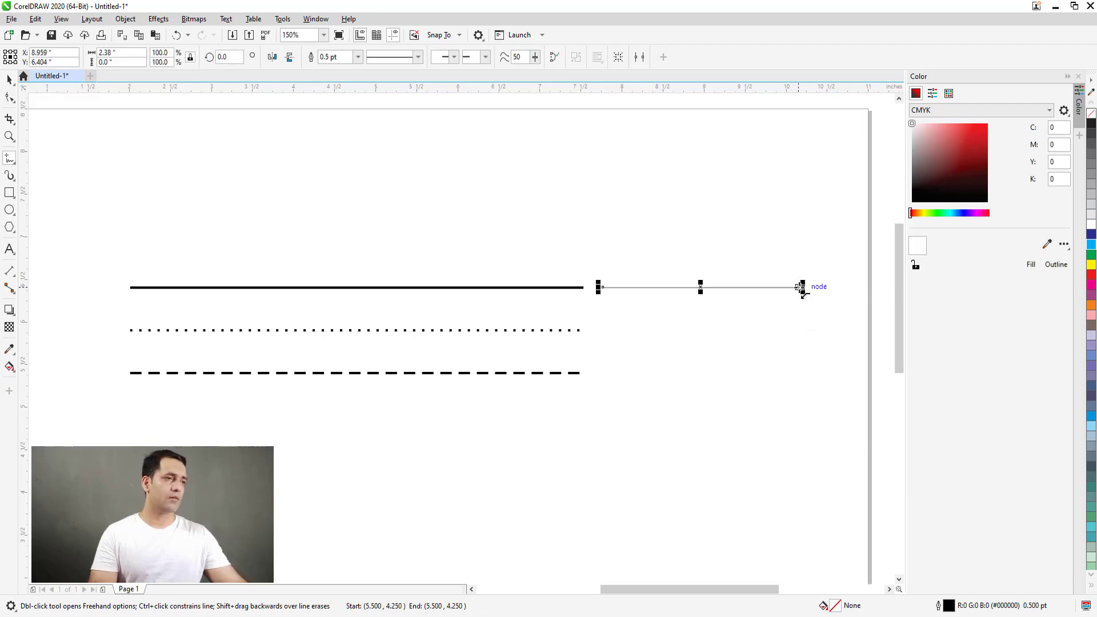
click(799, 441)
key(space)
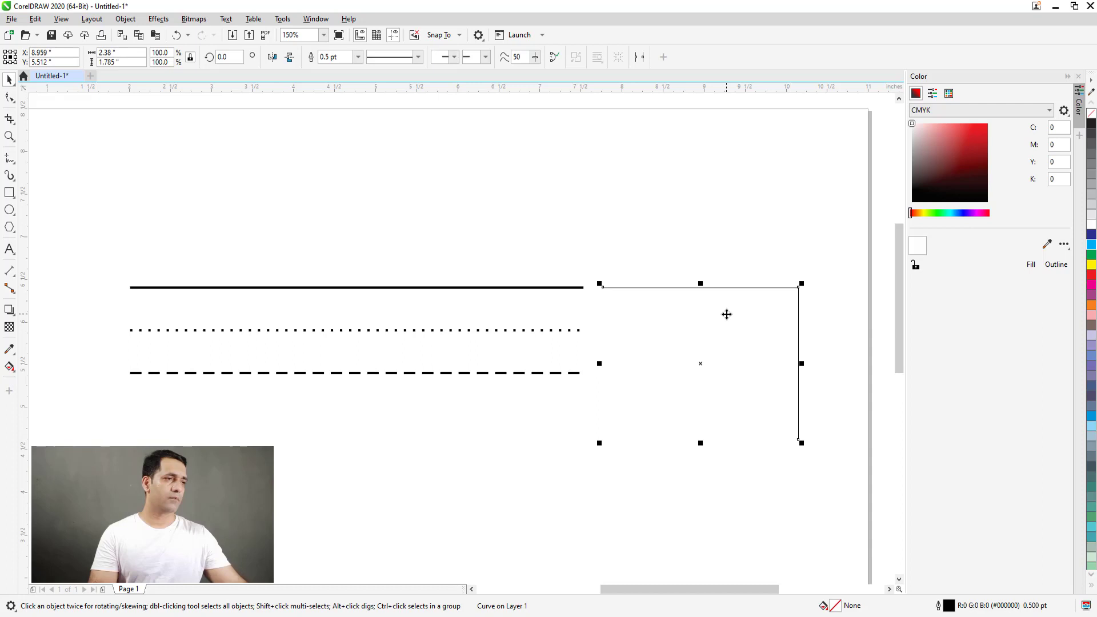
Step: Set the right-angle line's outline width to 2 pt
key(F12)
text(2)
key(Return)
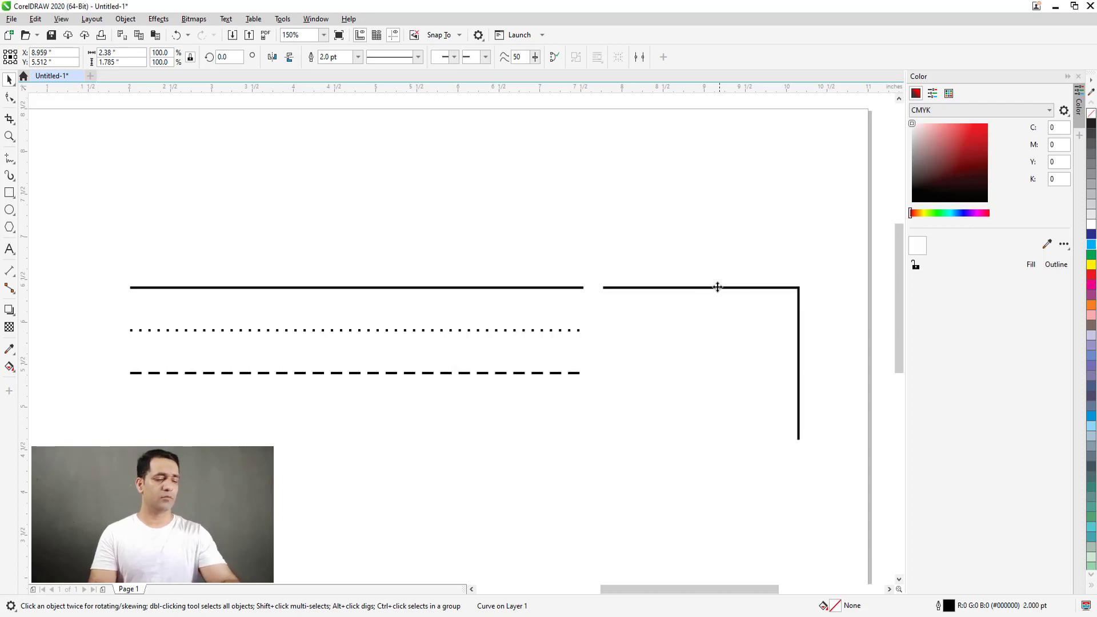
Step: Move the right-angle line below the dashed line so its corner lines up with the right ends of the lines above
scroll(718, 287, down, 2)
drag(719, 284, 726, 247)
drag(552, 197, 823, 480)
scroll(530, 215, down, 2)
drag(530, 204, 432, 293)
Step: Draw a horizontal line about 3.2 inches long and align it with the top edge of the right-angle line
key(z)
drag(197, 217, 451, 393)
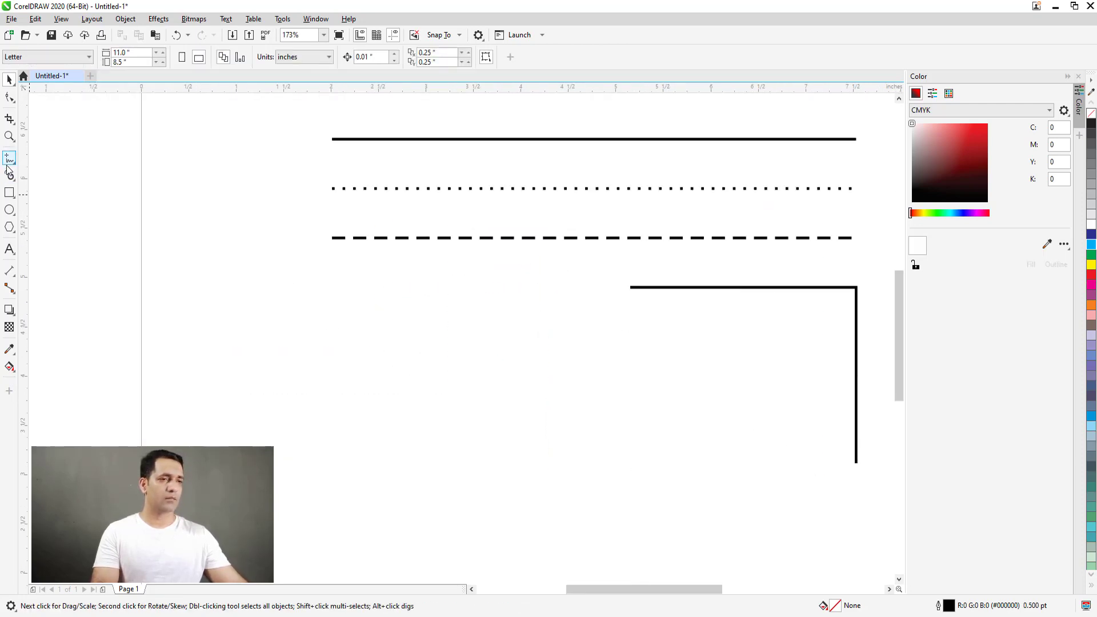
click(8, 162)
click(304, 382)
click(607, 382)
key(space)
shift+click(633, 287)
key(t)
drag(280, 272, 663, 346)
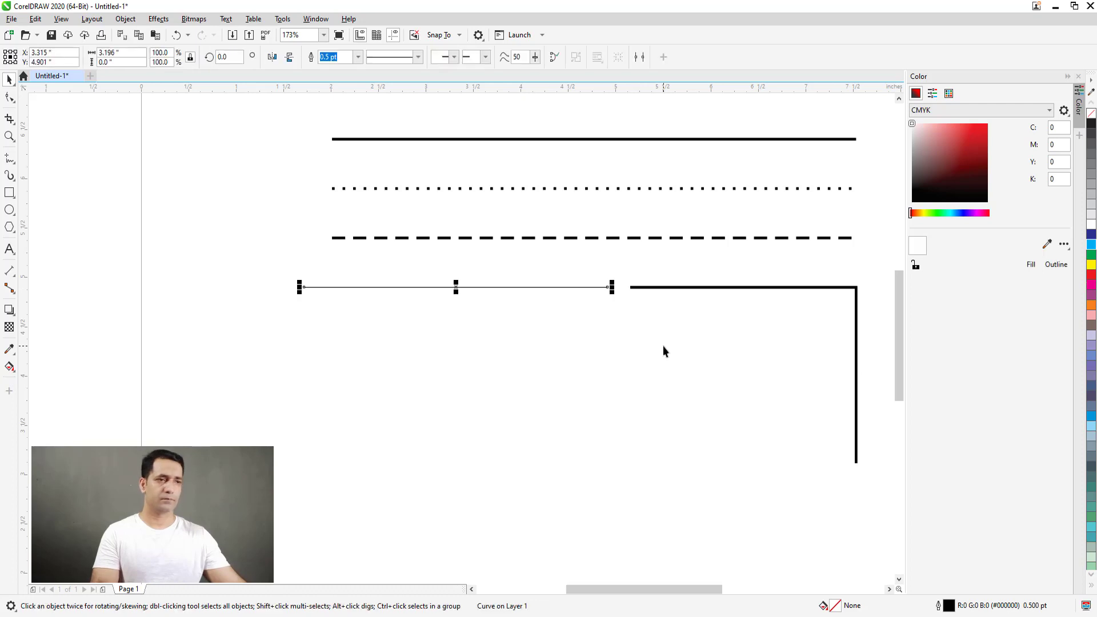
Step: Set the new short horizontal line's outline width to 2 pt
key(F12)
text(2)
key(Return)
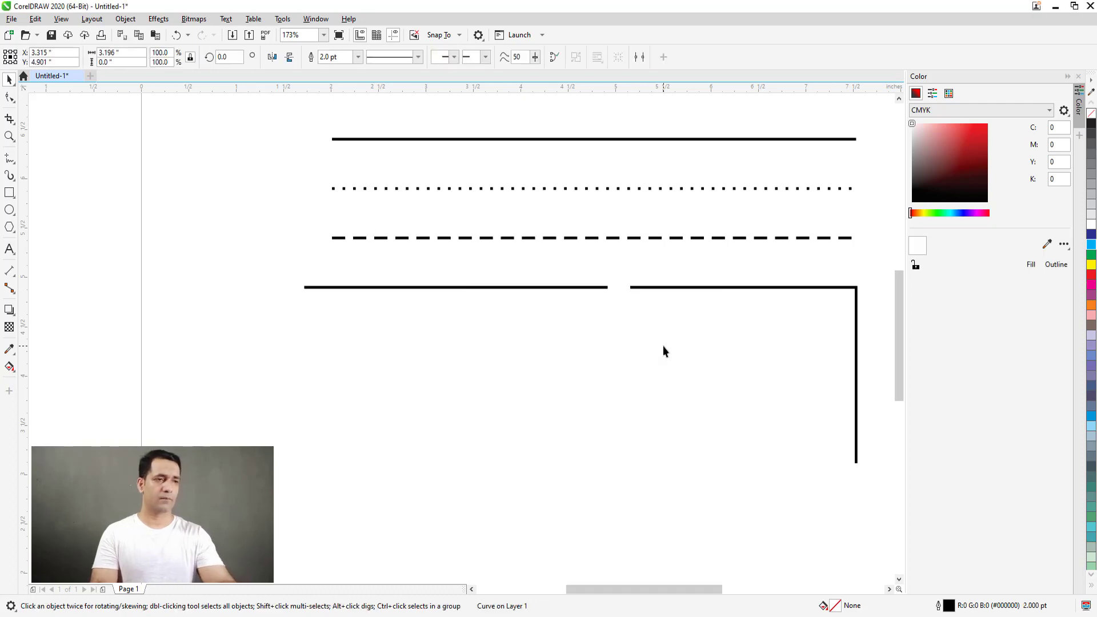
Step: Bend a copy of the short line into an arch about 0.57 inch high and duplicate the arch about 0.9 inch below
key(F10)
drag(578, 286, 451, 391)
key(space)
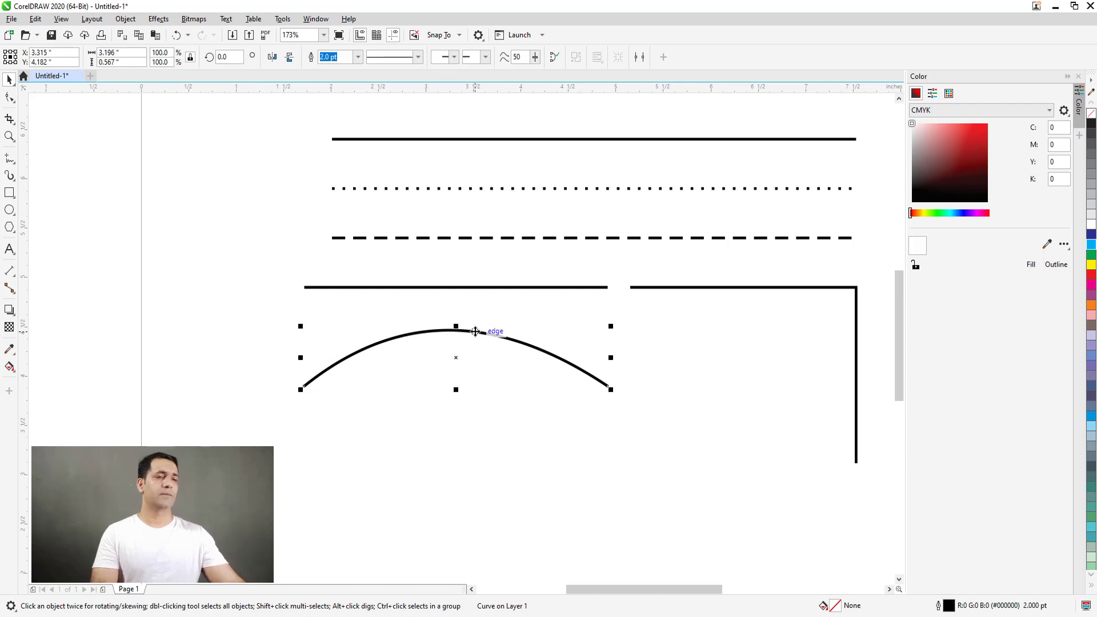
drag(482, 331, 483, 424)
right_click(483, 424)
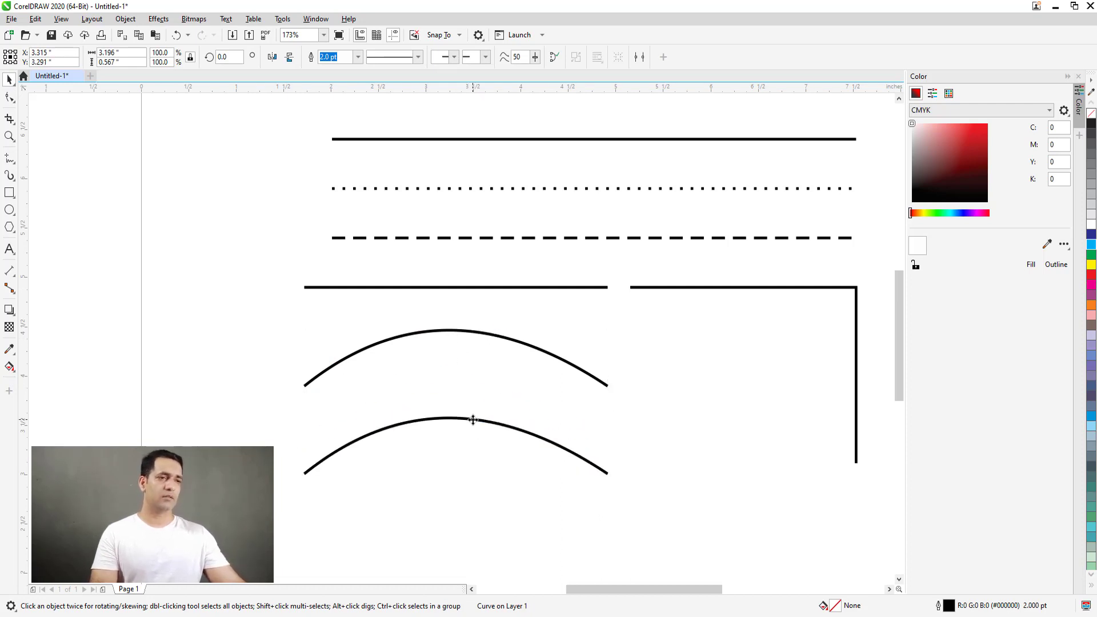
Step: Reshape the lower arch with its two control handles into an S-shaped curve about 0.5 inch high
key(F10)
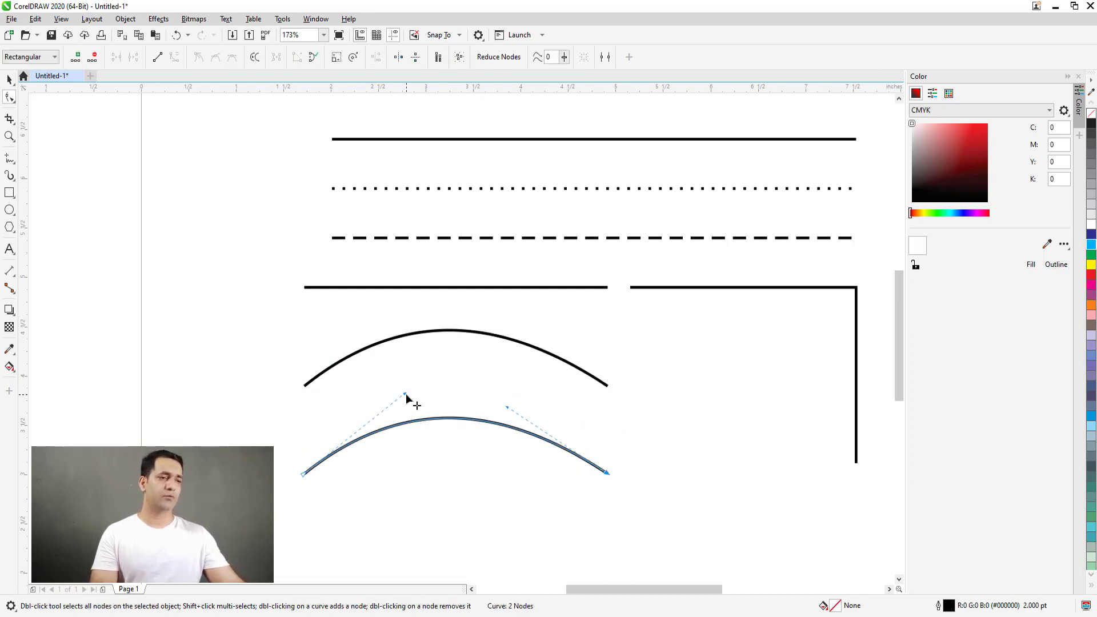
drag(405, 394, 432, 491)
drag(506, 408, 445, 371)
key(space)
key(space)
drag(644, 513, 535, 410)
drag(446, 377, 439, 361)
mouse_move(431, 492)
mouse_down()
mouse_move(434, 512)
mouse_move(423, 489)
mouse_up()
key(space)
Step: Delete all lines and curves below the top solid line
key(F3)
drag(286, 228, 696, 459)
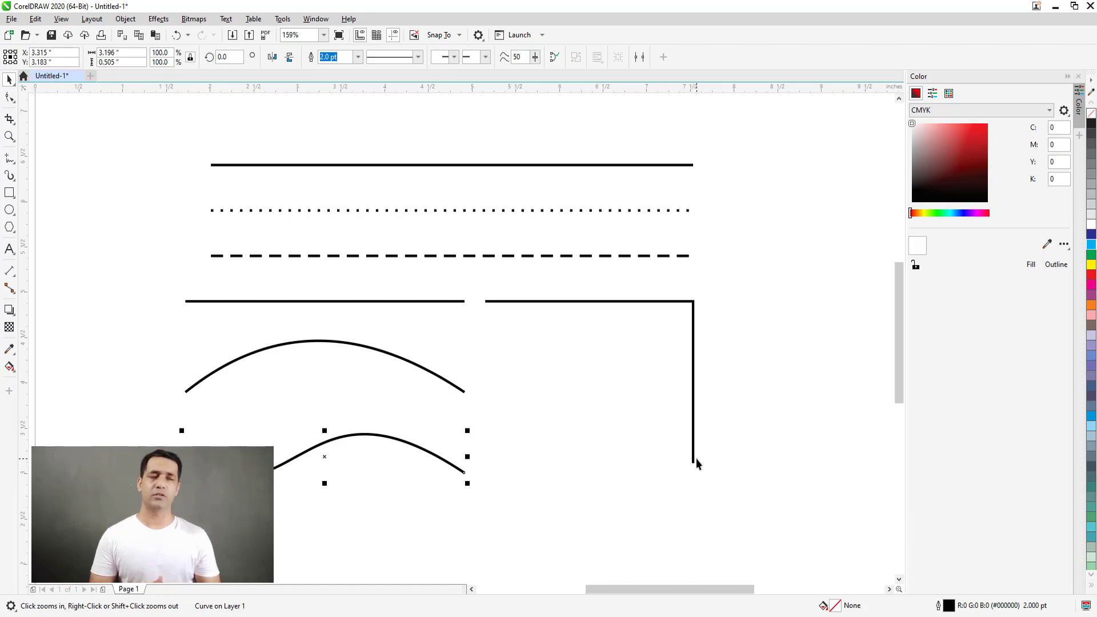
drag(105, 190, 729, 488)
key(Delete)
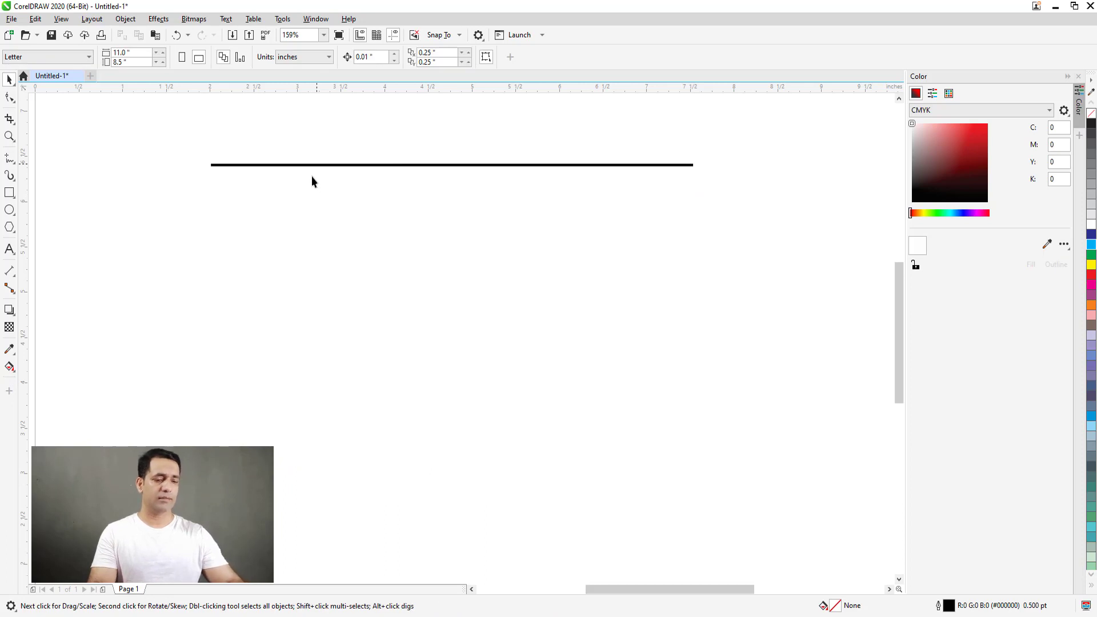
Step: Move the remaining line to about X 4.45, Y 6.075 inches and collapse the Color docker
drag(318, 166, 291, 196)
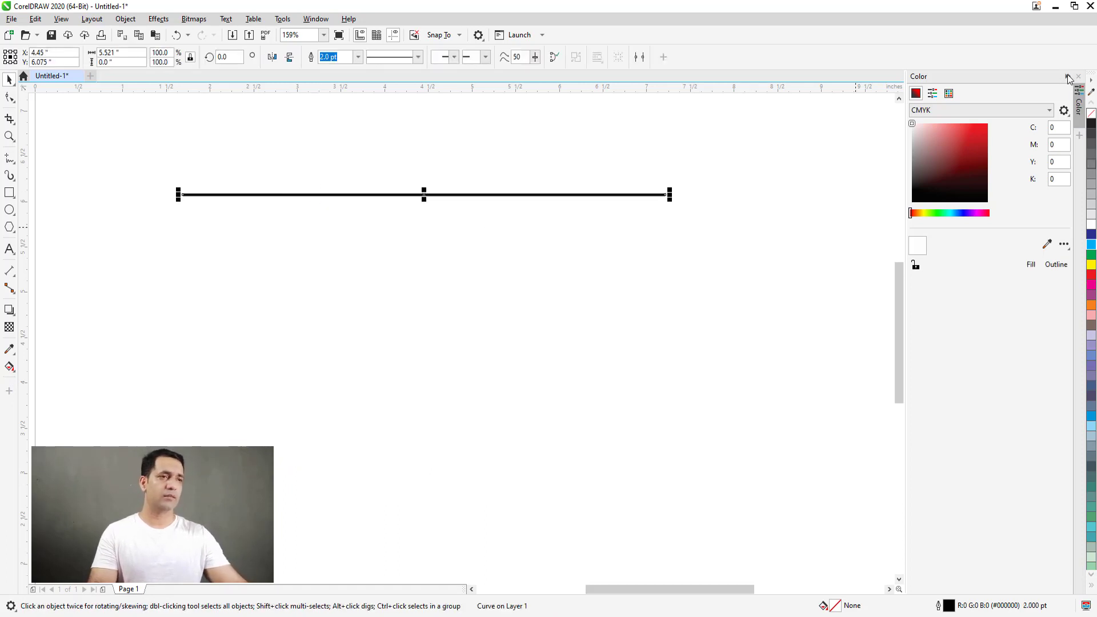
click(1067, 76)
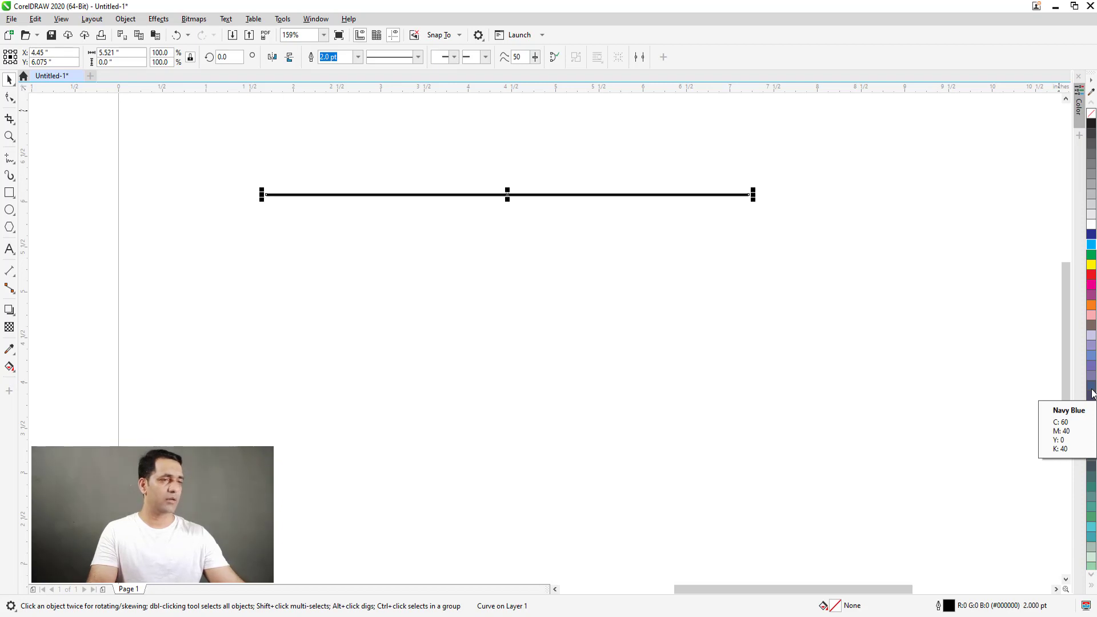
Step: Open the Outline Pen settings for the solid line and place the dialog just below the line
click(579, 194)
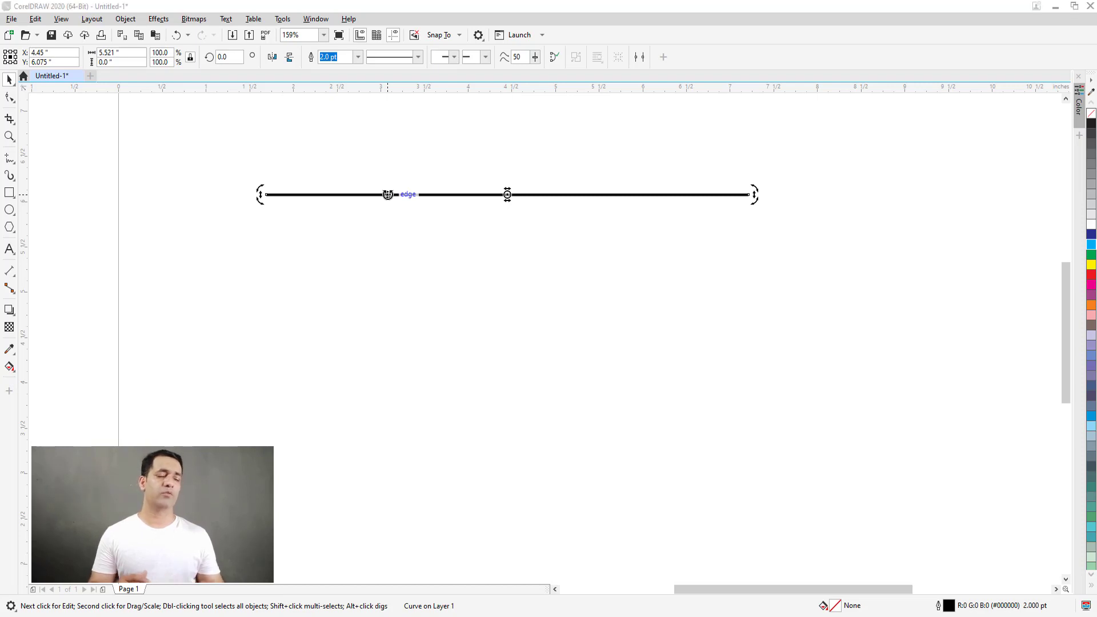
key(F12)
drag(417, 215, 321, 216)
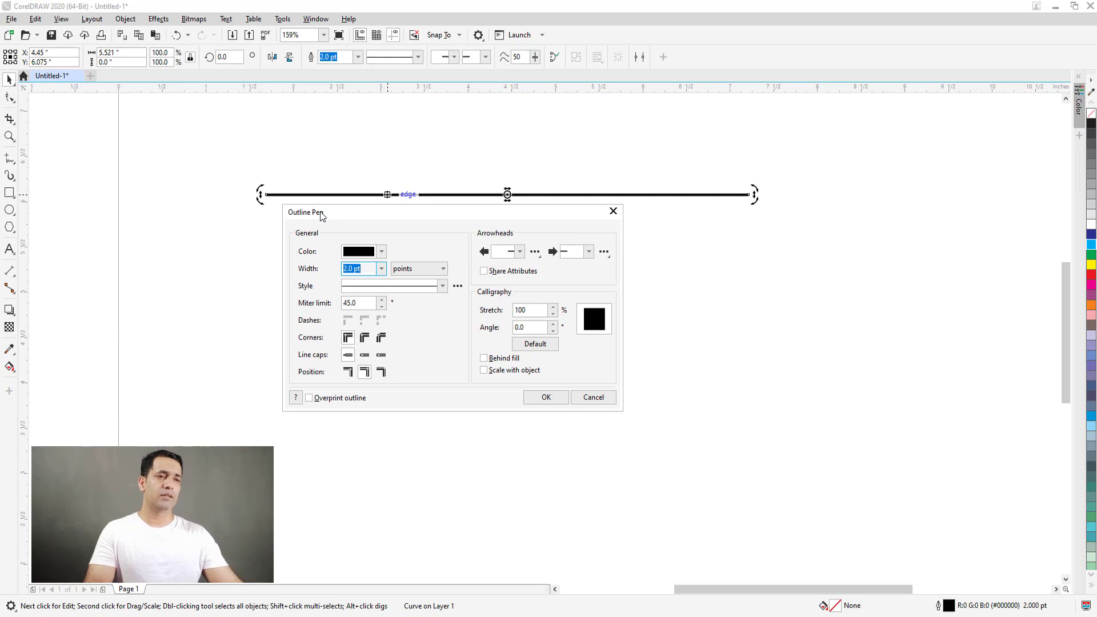
drag(344, 211, 334, 215)
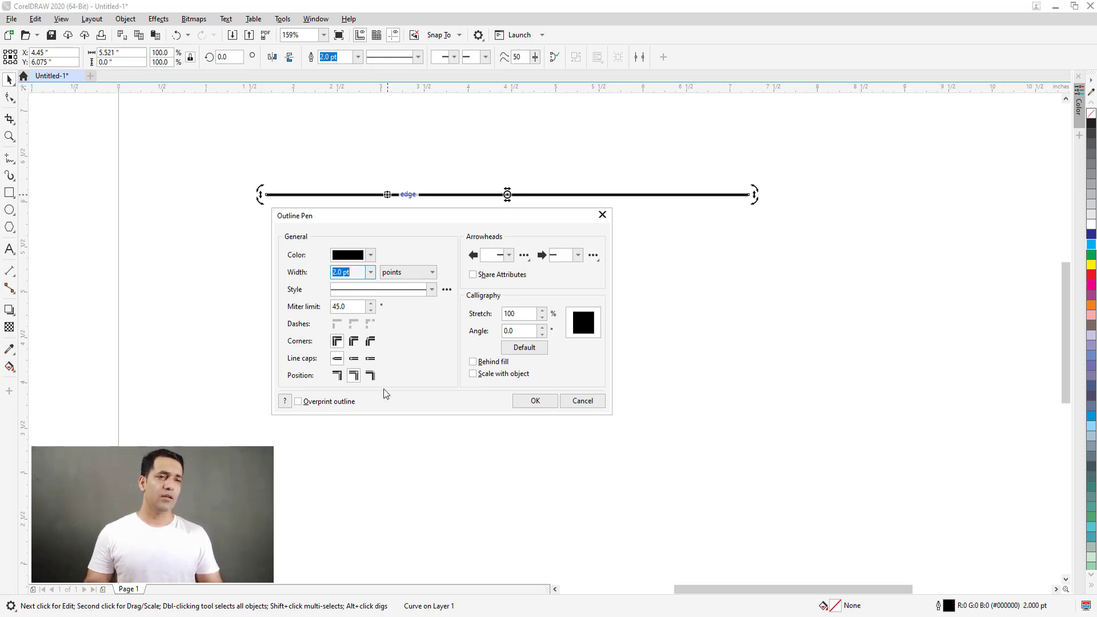
Step: Examine the outline color picker's visual and slider modes, its list of color models and its extra options
click(370, 256)
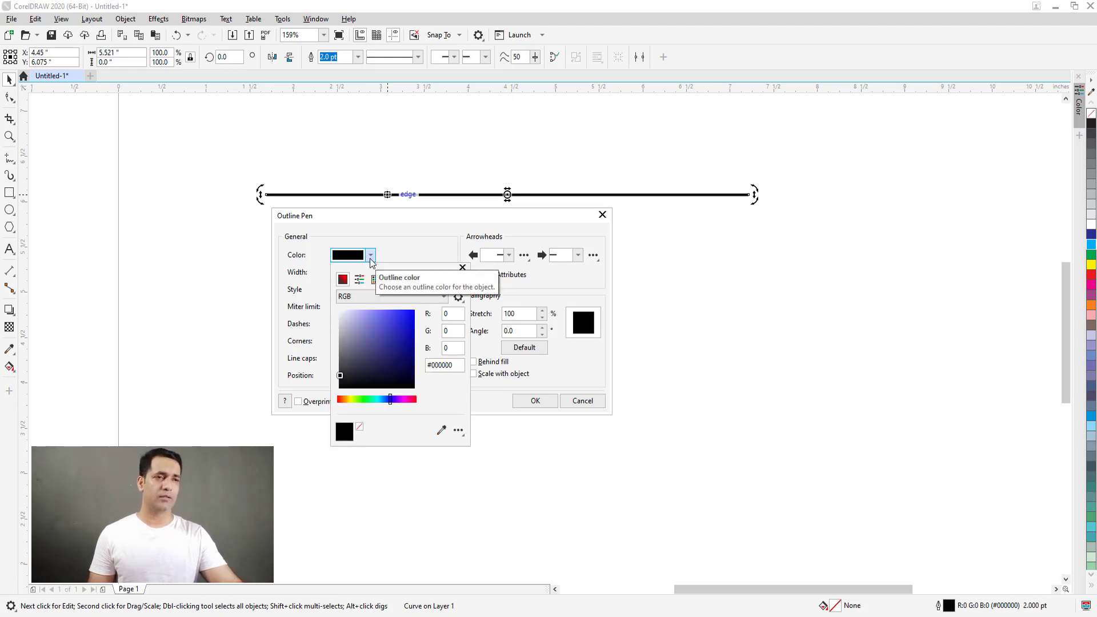
click(410, 248)
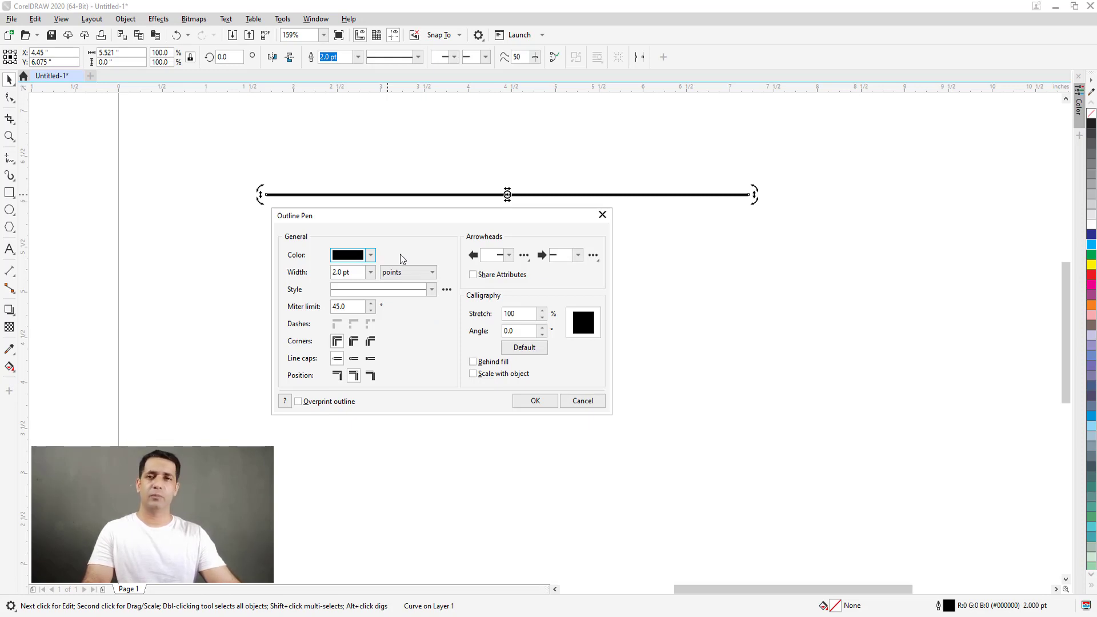
click(371, 255)
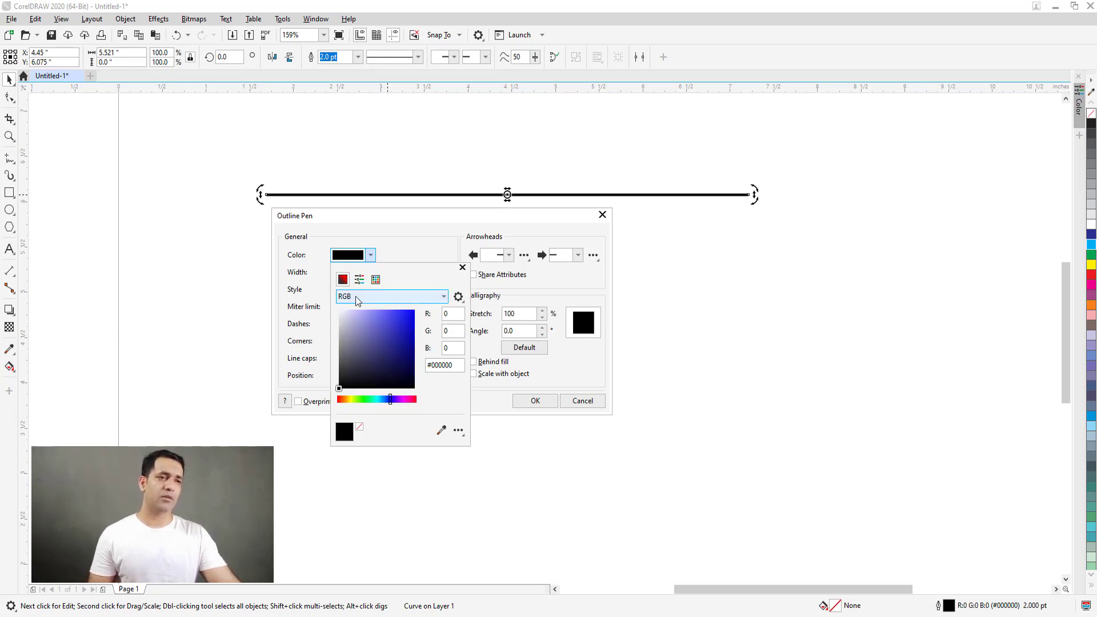
click(357, 298)
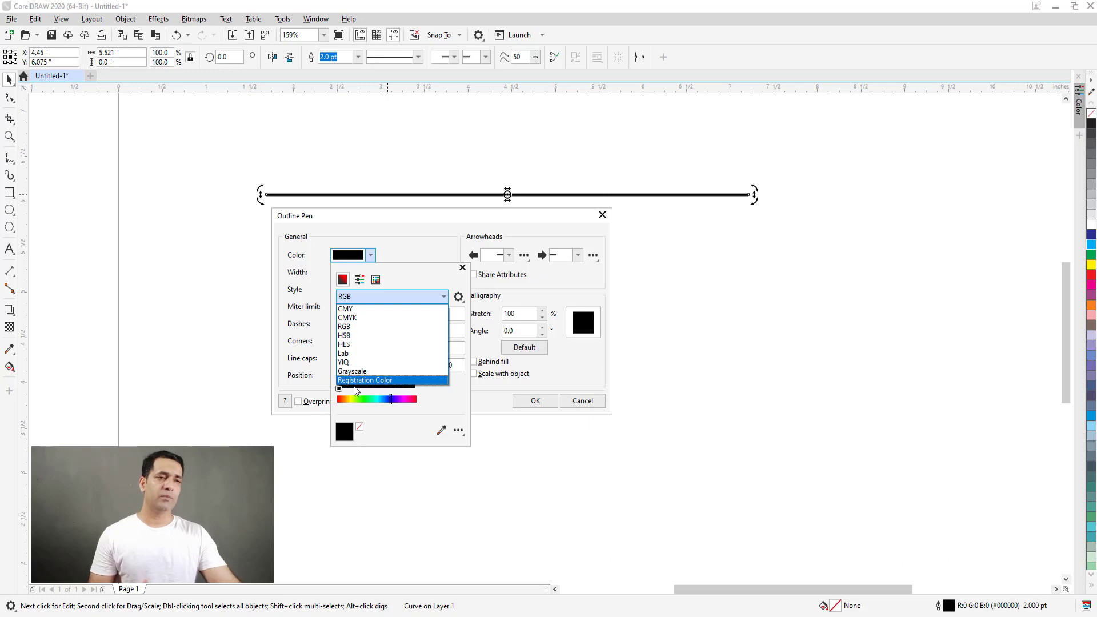
click(396, 269)
click(358, 279)
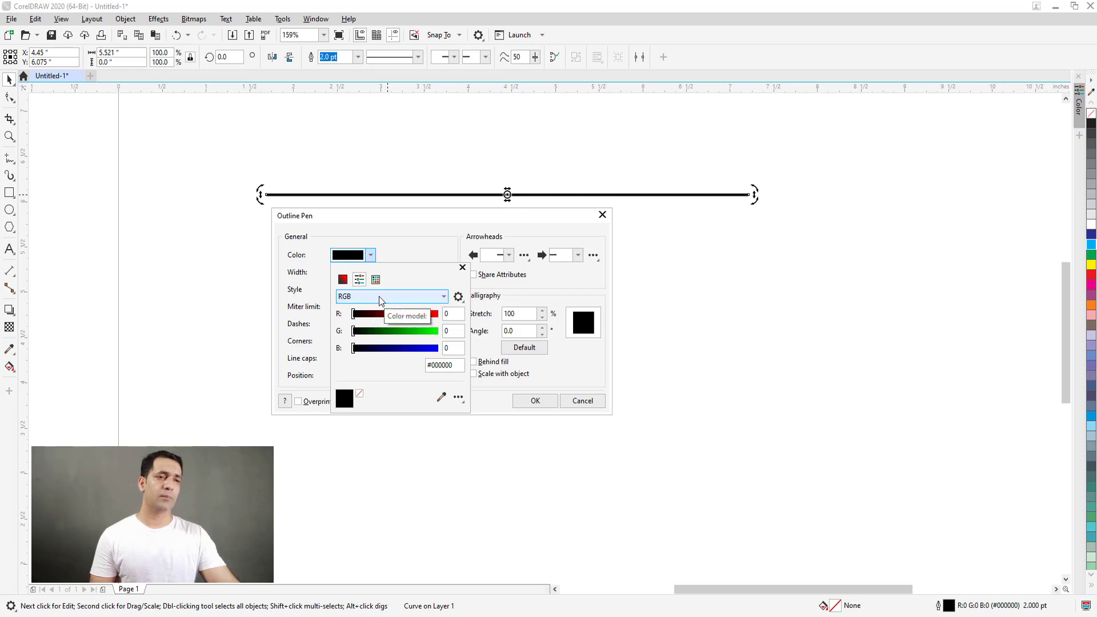
click(379, 297)
click(379, 296)
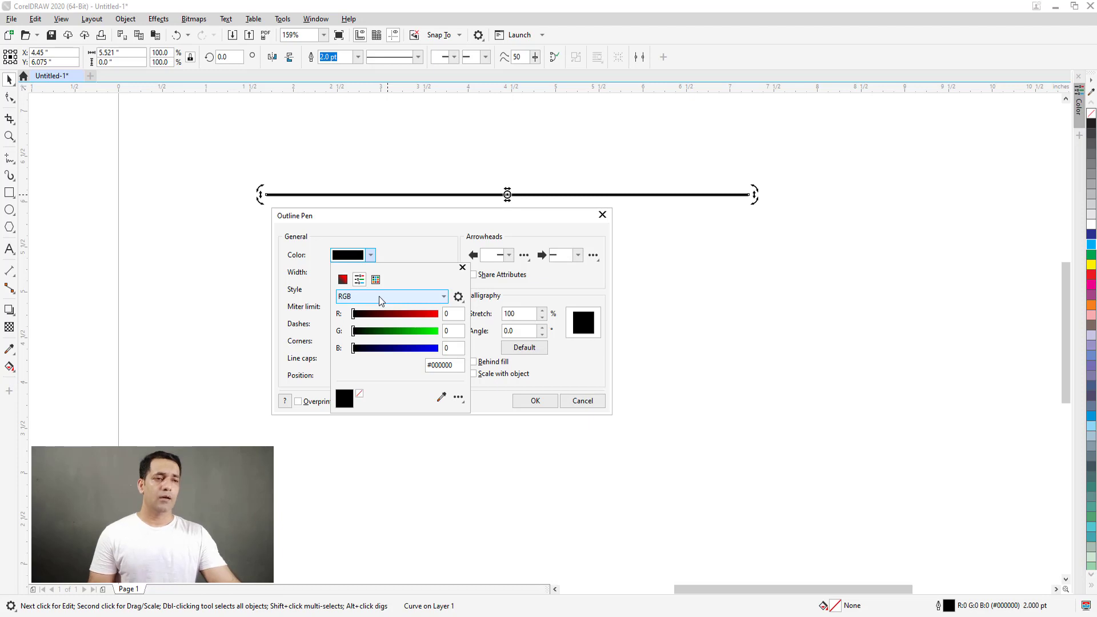
click(456, 397)
click(449, 399)
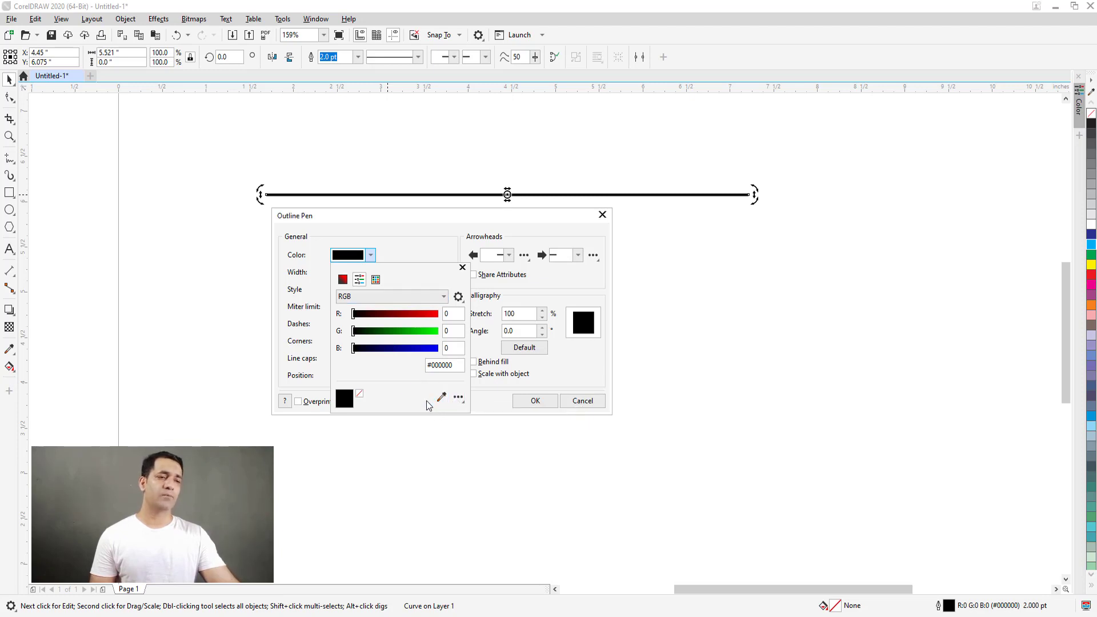
Step: Switch the outline color to the PANTONE solid coated palette, using PANTONE Black 6 C at 100%
click(389, 296)
click(374, 283)
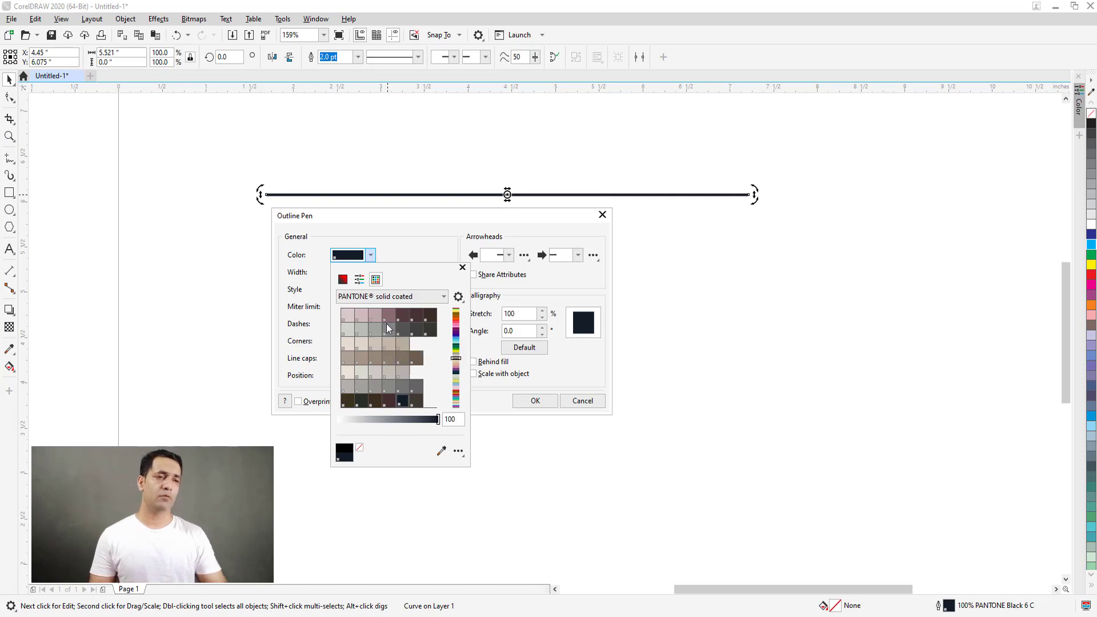
click(410, 251)
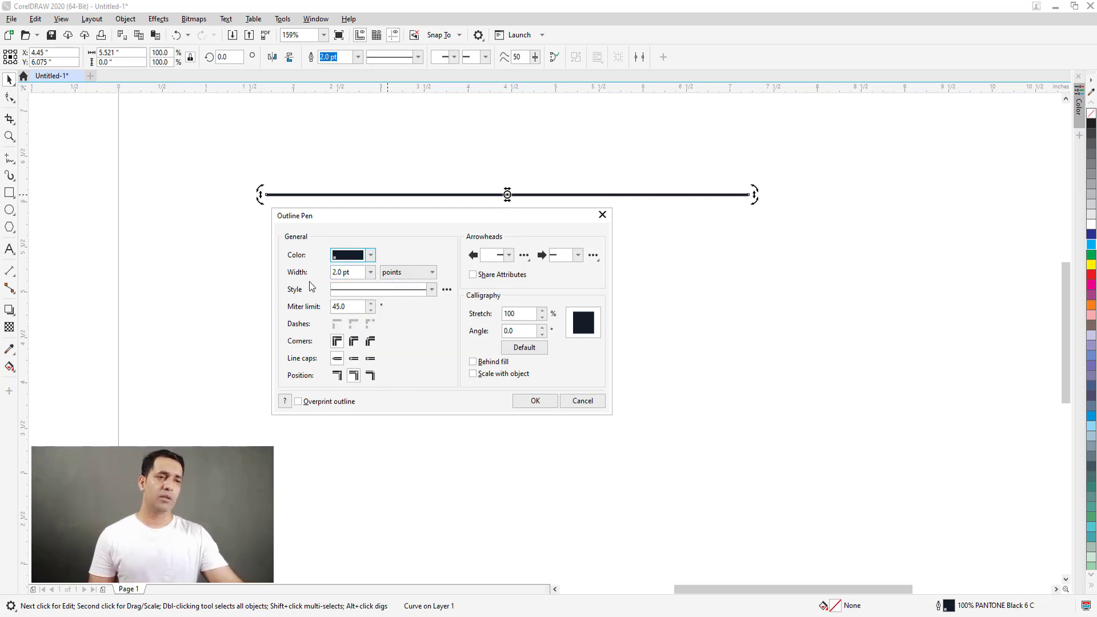
Step: Try the None and Hairline outline widths on the line
click(372, 273)
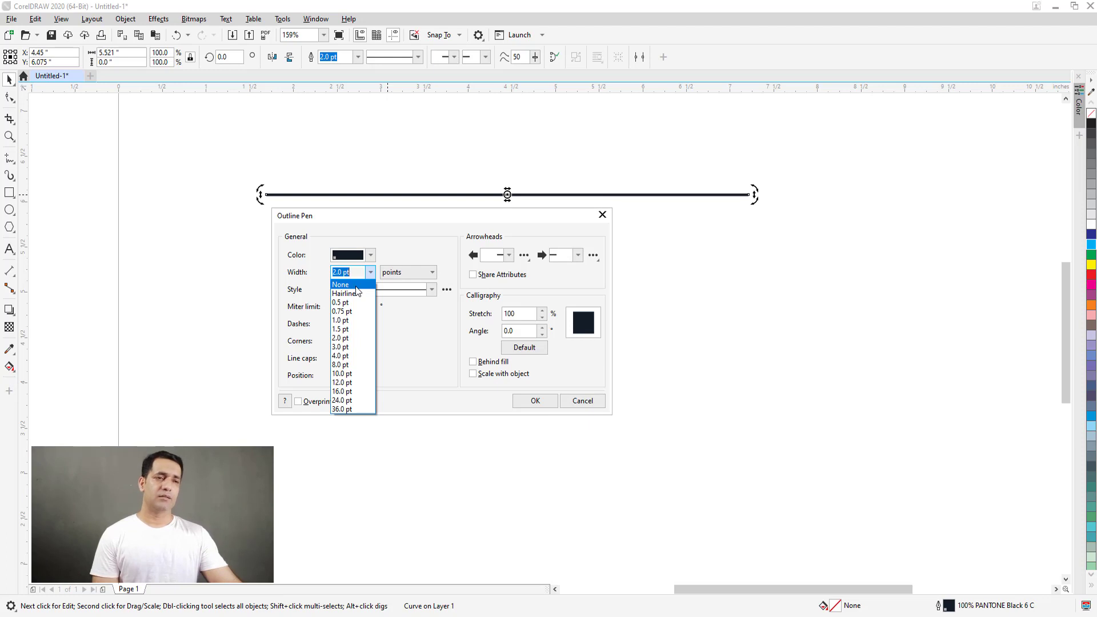
click(356, 286)
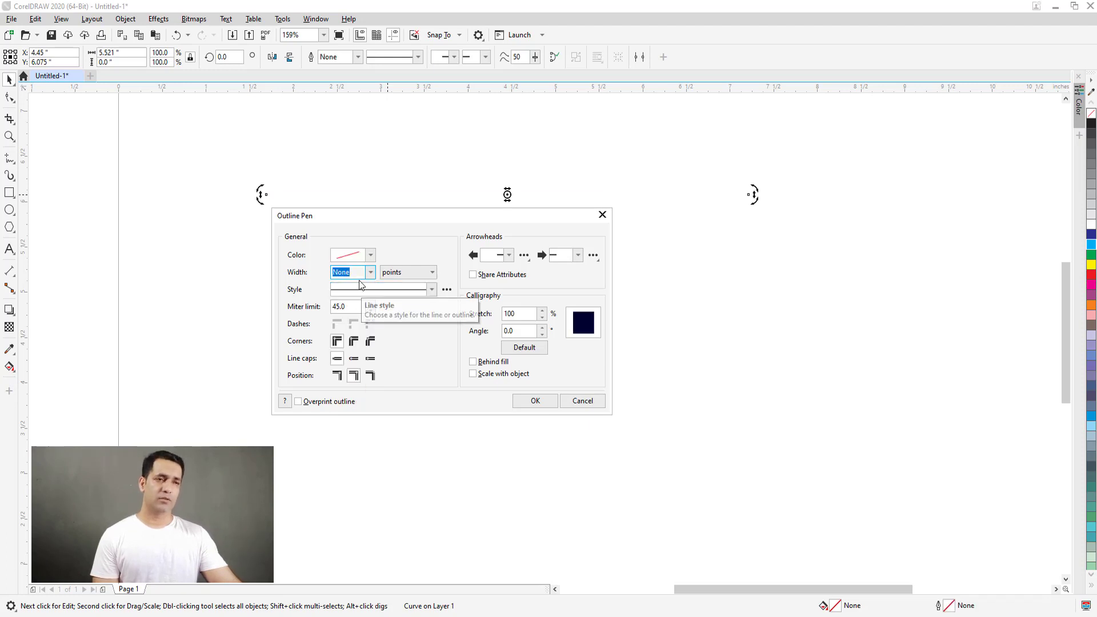
click(371, 273)
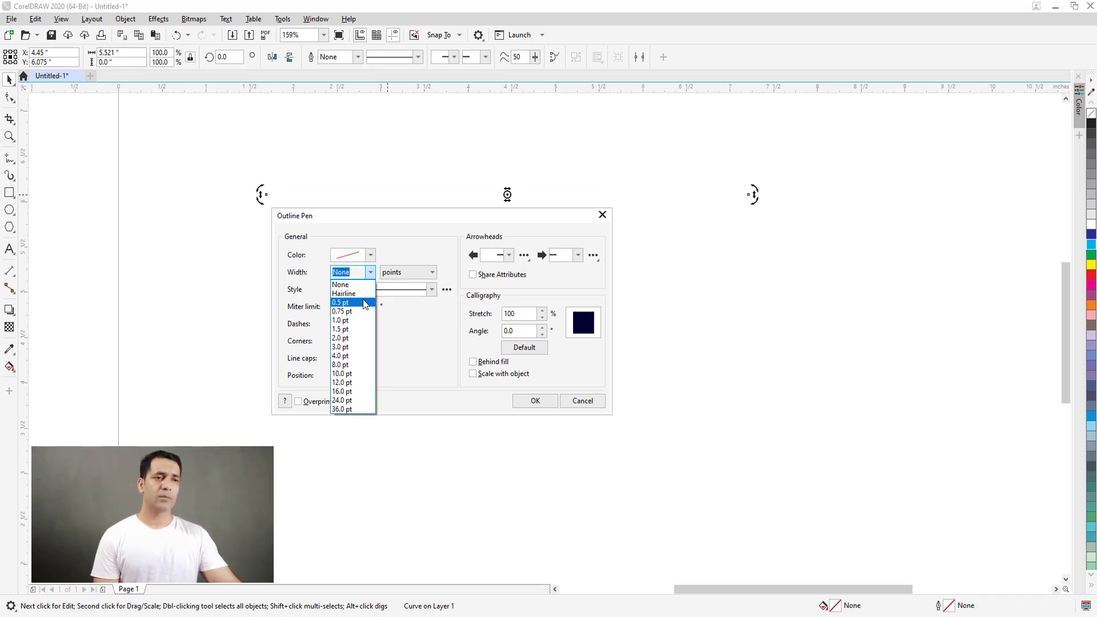
click(362, 293)
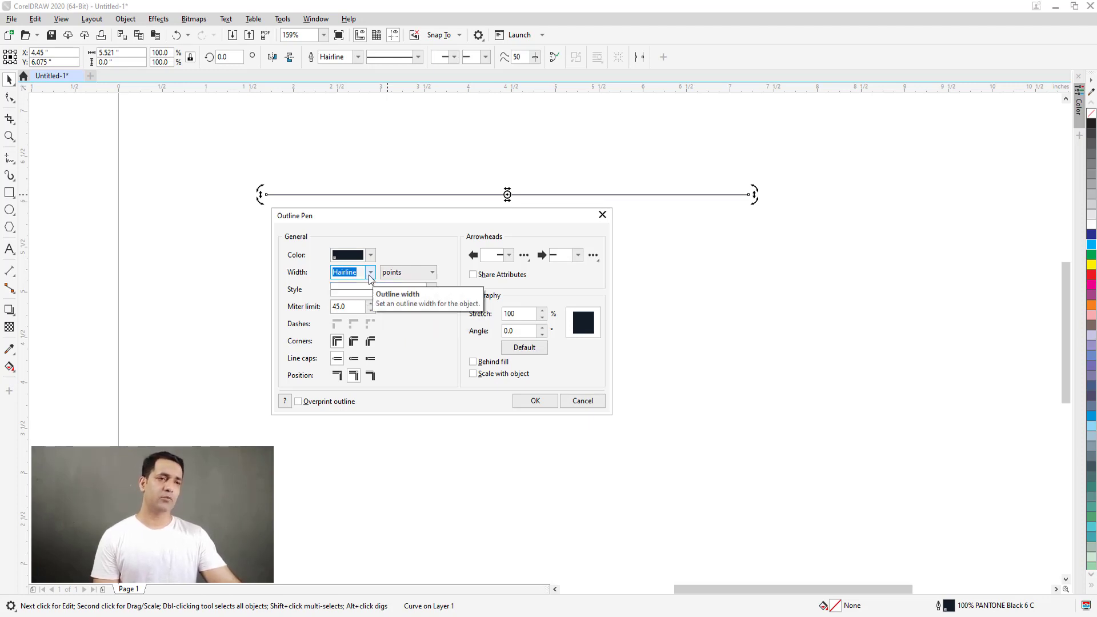
Step: Set the line's outline width to 4.0 pt and review the available width presets and measurement units
click(369, 276)
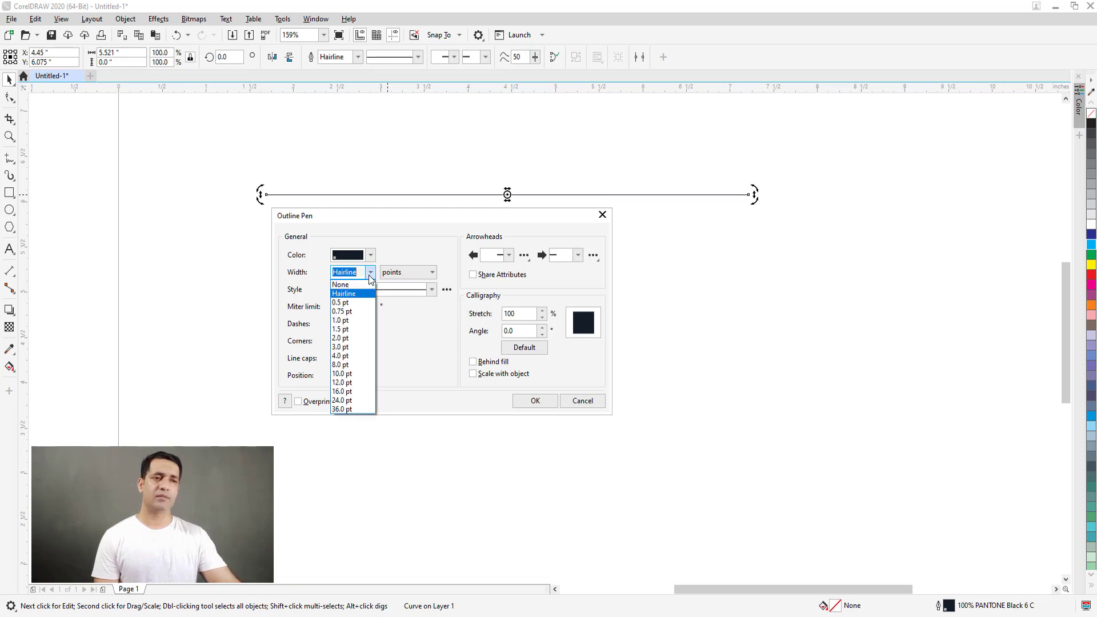
click(351, 355)
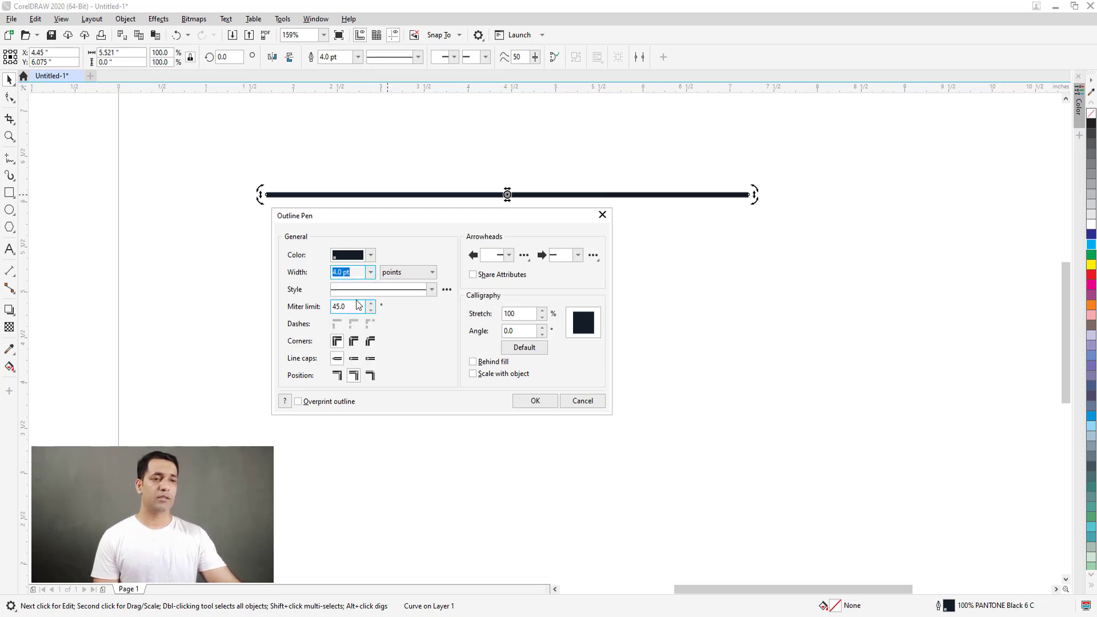
click(370, 273)
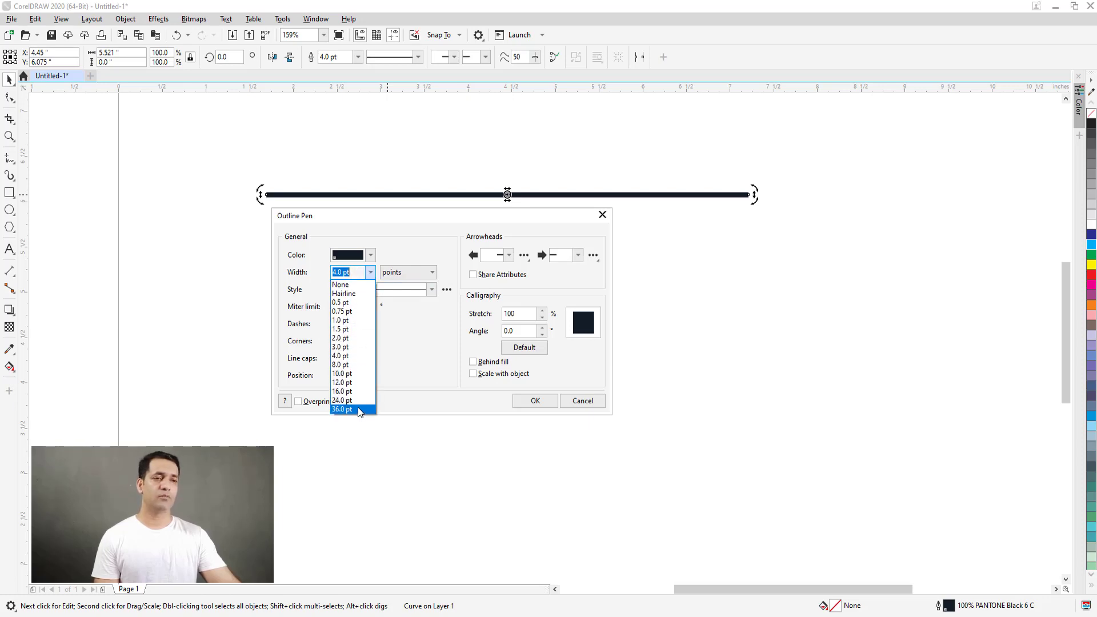
click(392, 257)
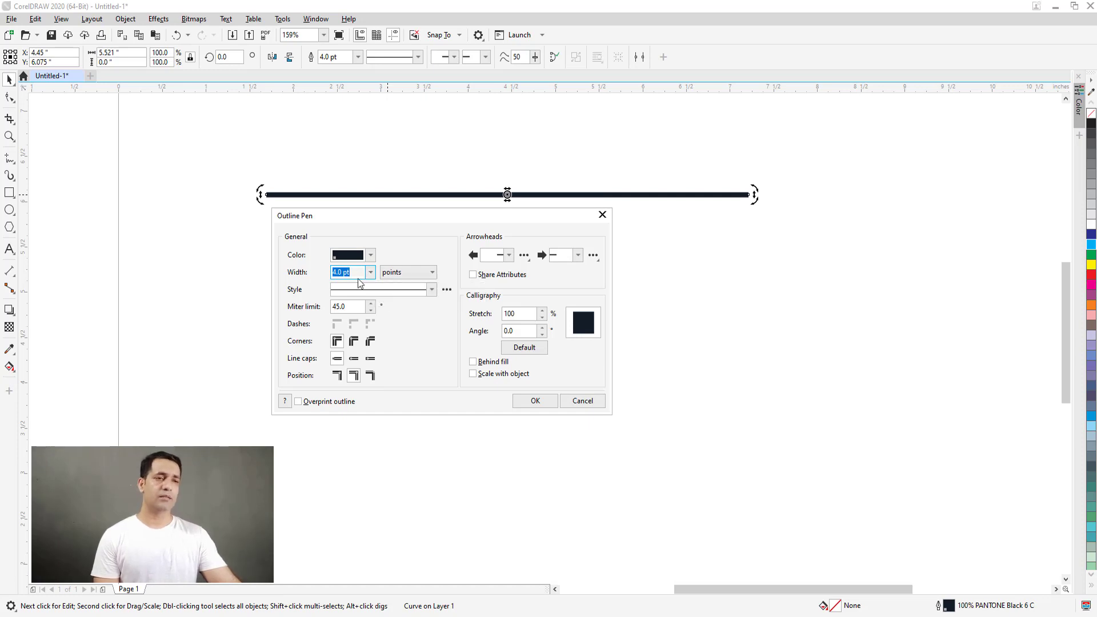
click(394, 274)
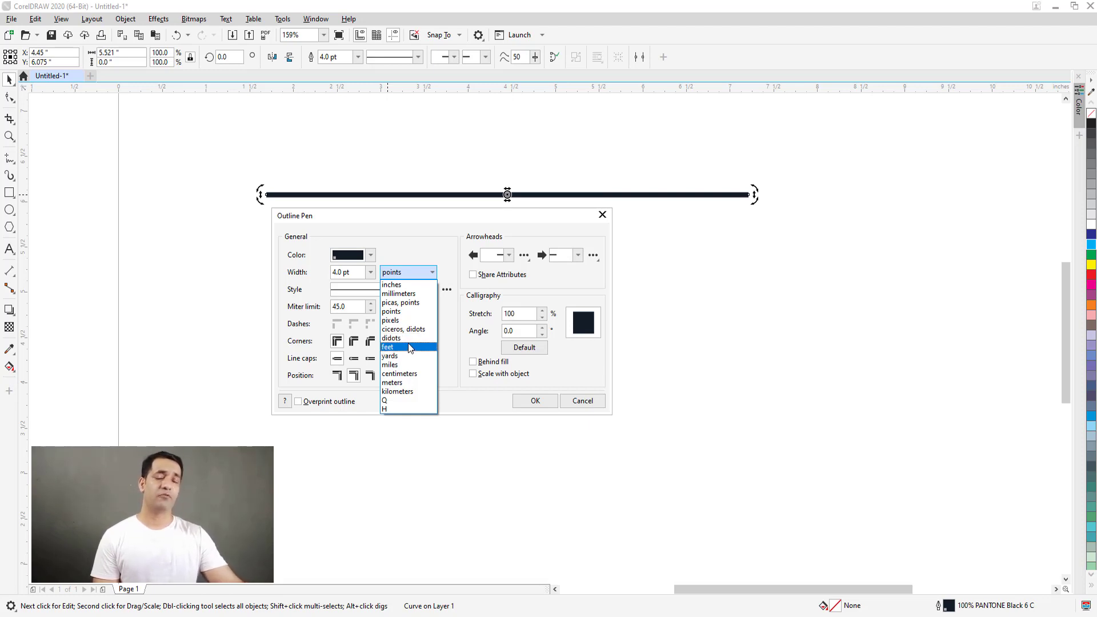
click(429, 246)
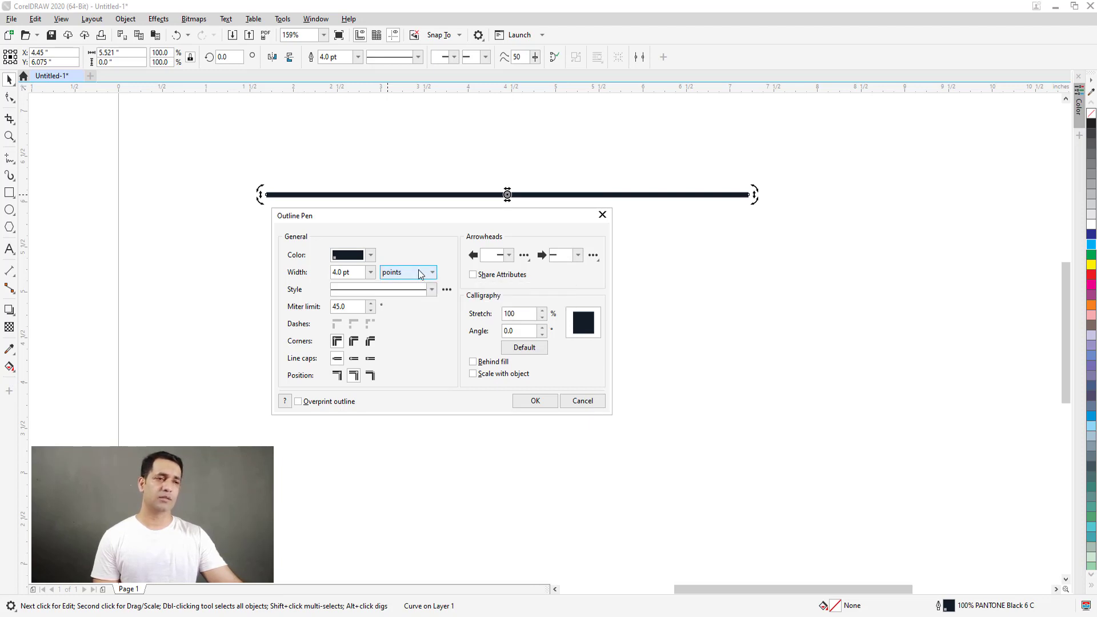
click(421, 274)
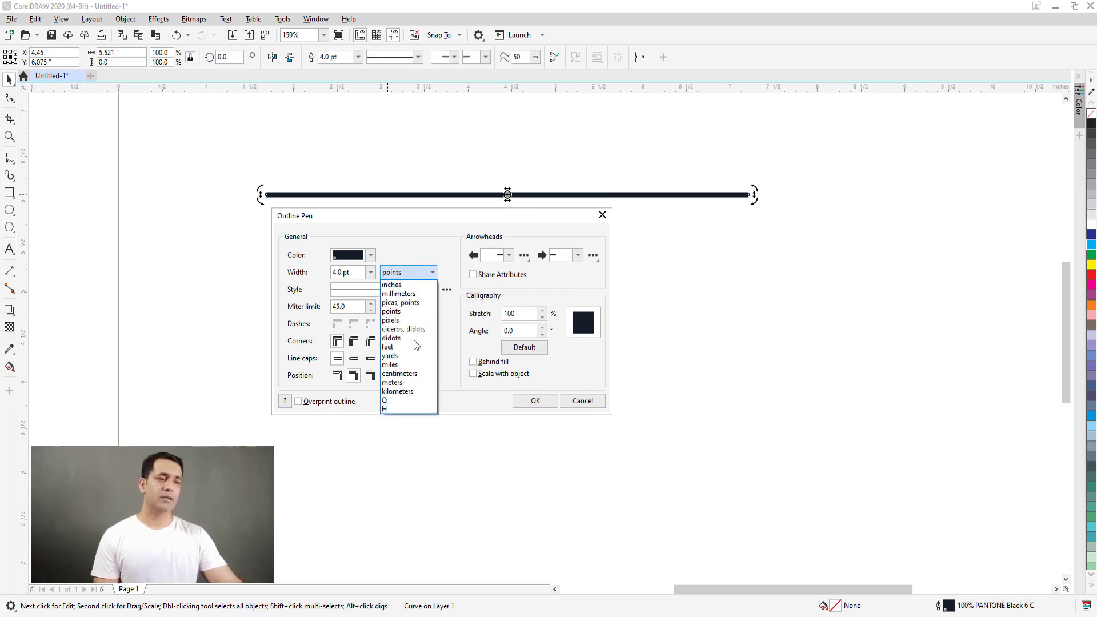
click(421, 272)
Step: Try a dash-dot-dot style on the line, then view its pattern in Edit Line Style and cancel the editor
click(432, 289)
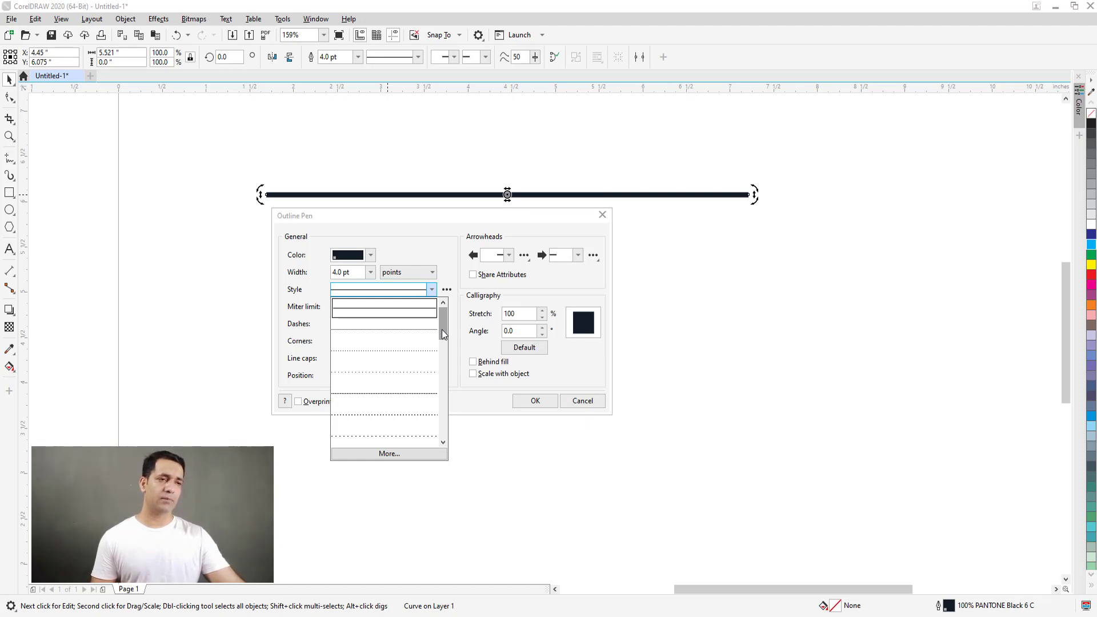
drag(441, 329, 441, 386)
click(434, 393)
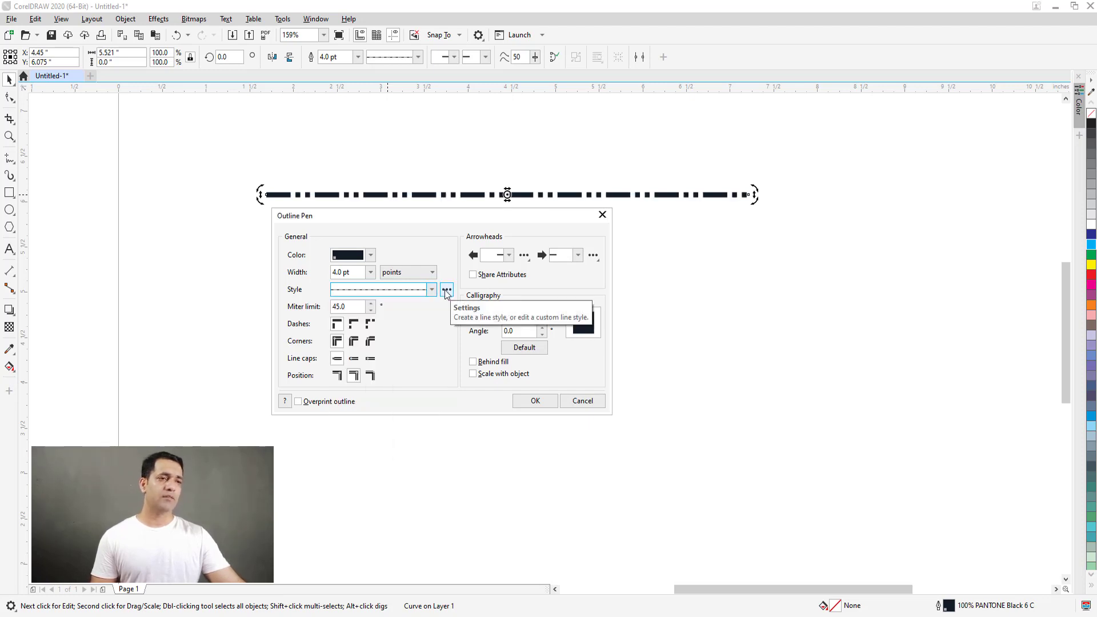
click(447, 291)
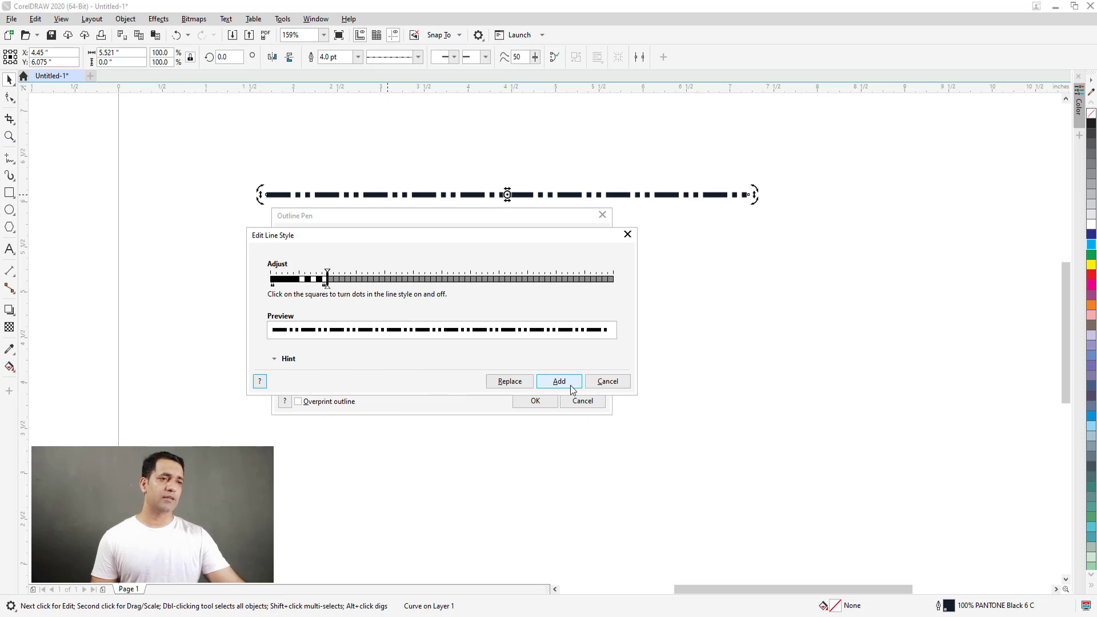
click(607, 382)
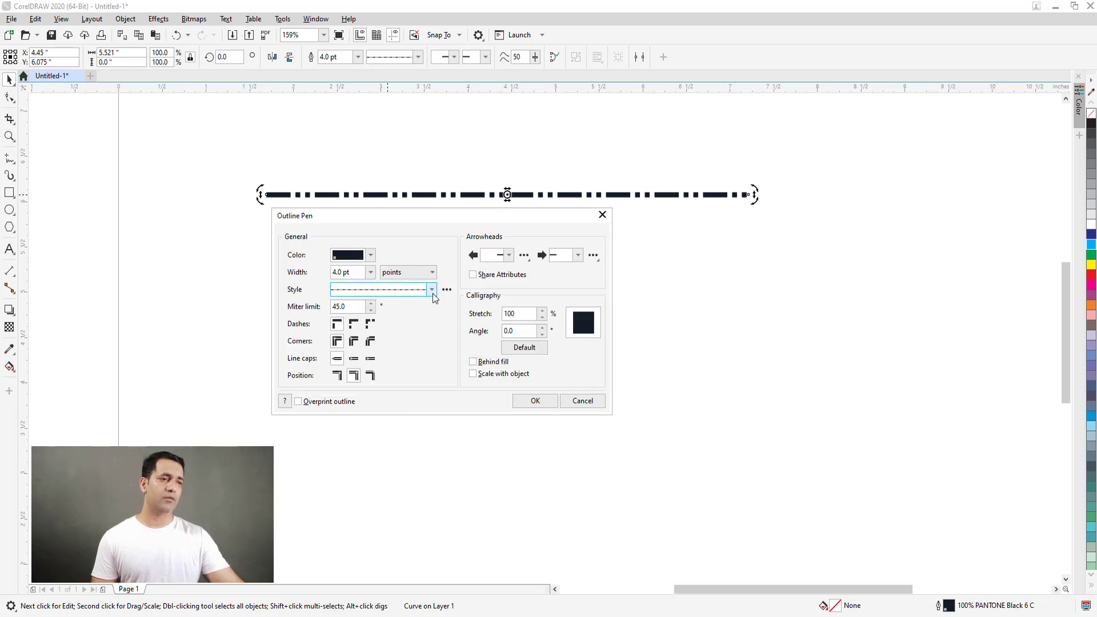
Step: Apply an evenly dashed style with long dashes and short gaps to the line and confirm the outline settings
click(433, 292)
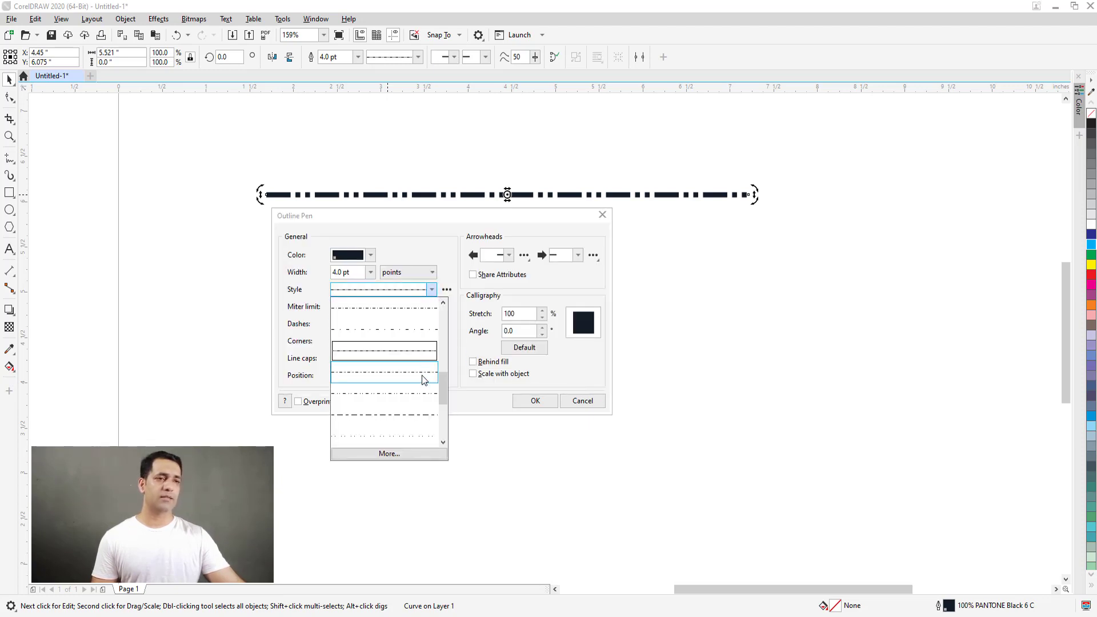
drag(444, 380, 444, 331)
click(419, 393)
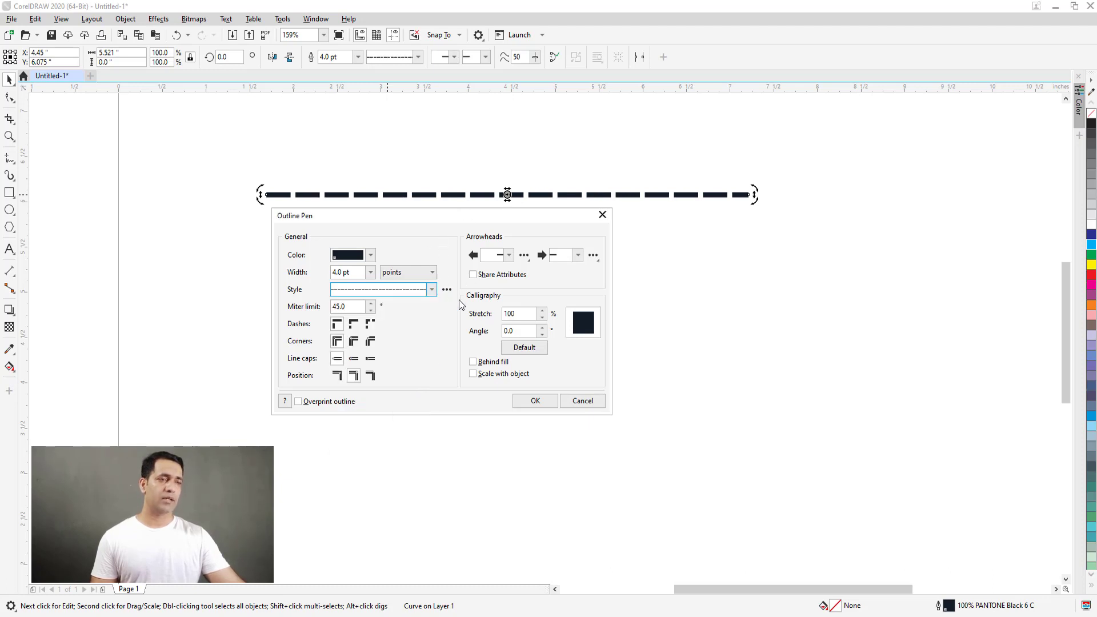
click(531, 400)
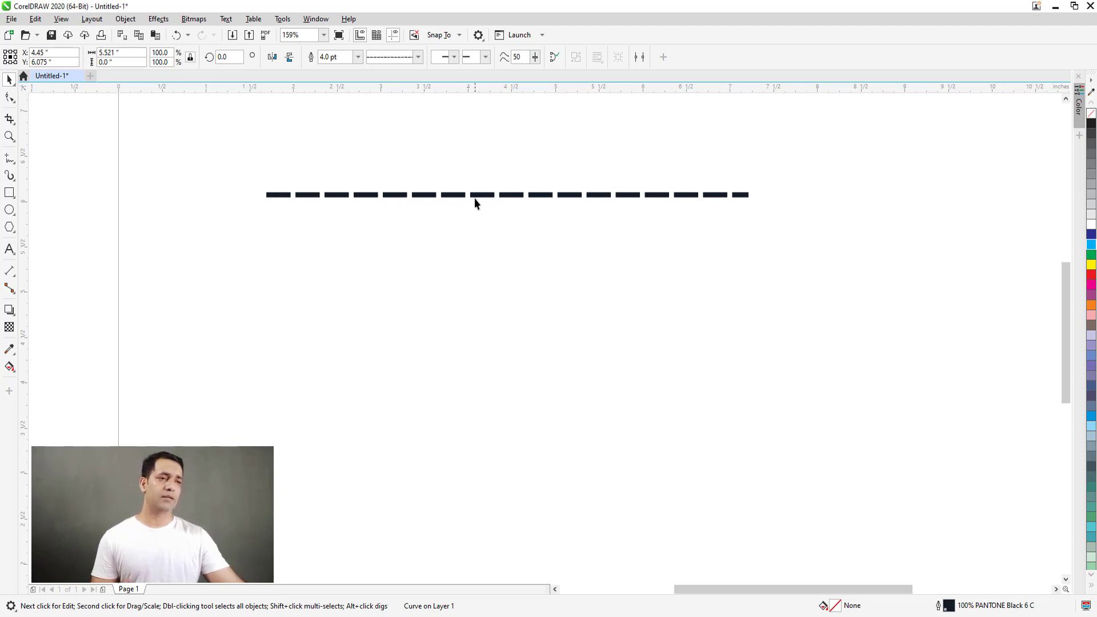
Step: Widen the gaps between the dashes in the dashed line's custom style and confirm the outline settings
click(452, 235)
drag(250, 164, 798, 228)
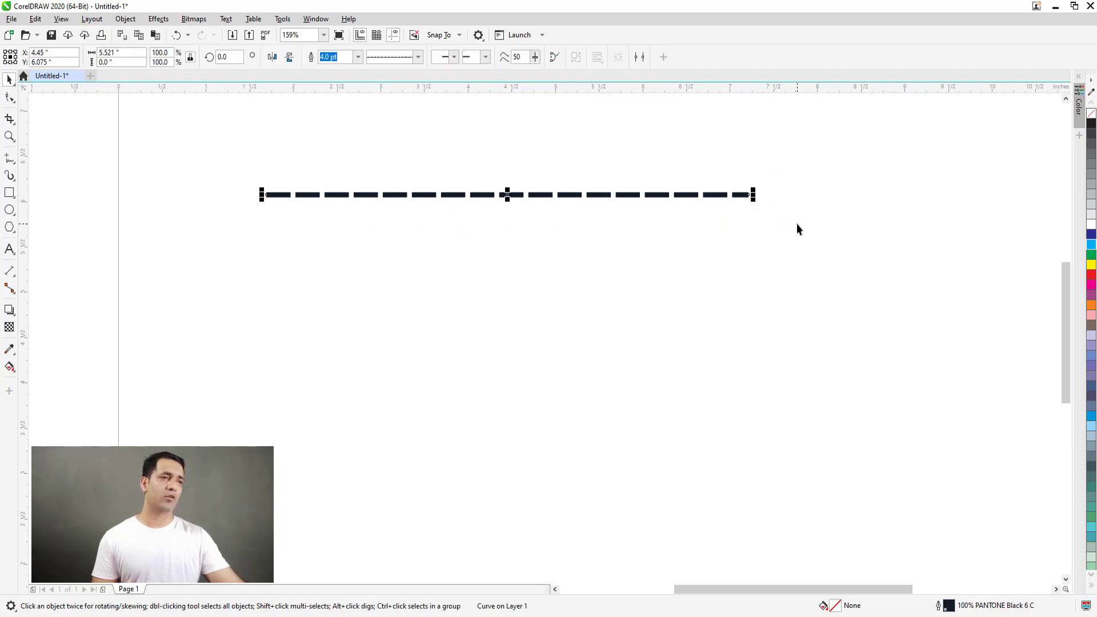
key(F12)
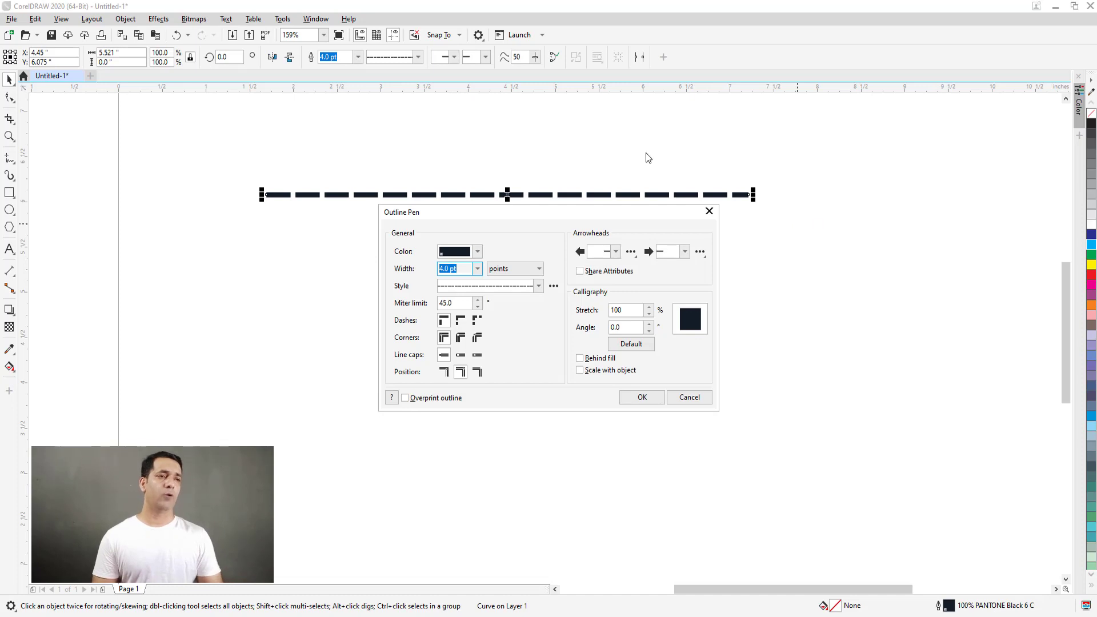
drag(562, 215, 518, 232)
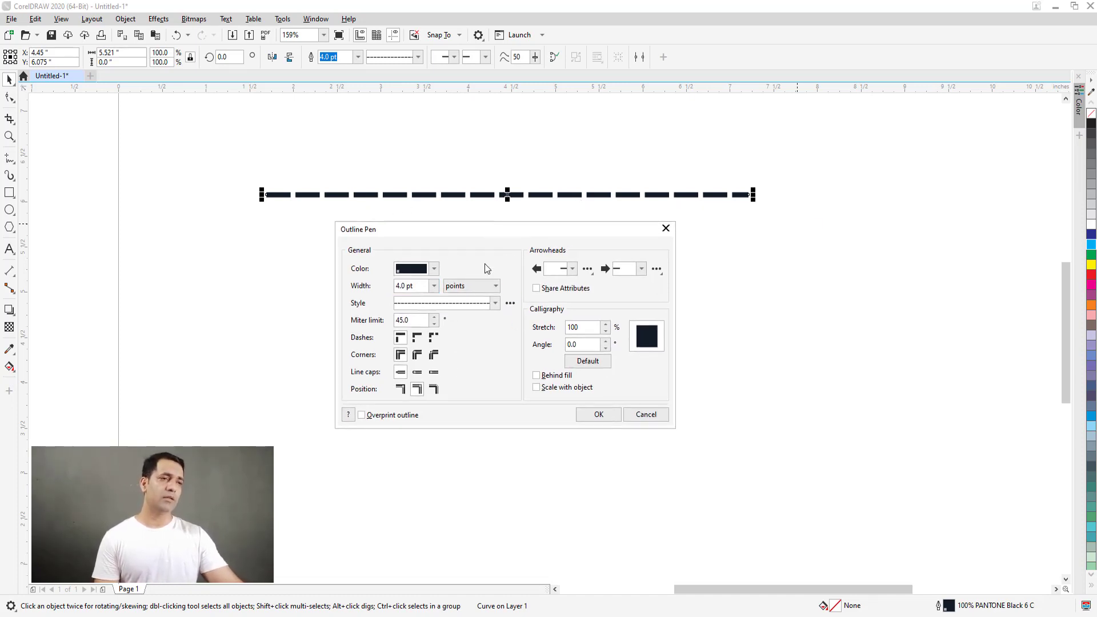
click(510, 304)
drag(475, 246, 465, 57)
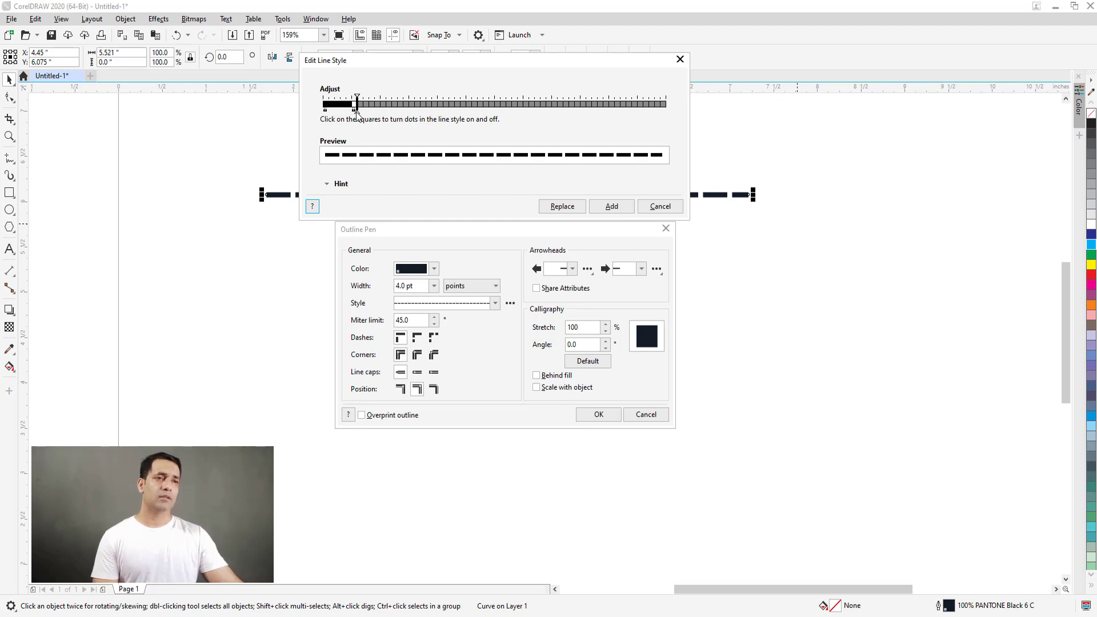
drag(356, 113, 376, 117)
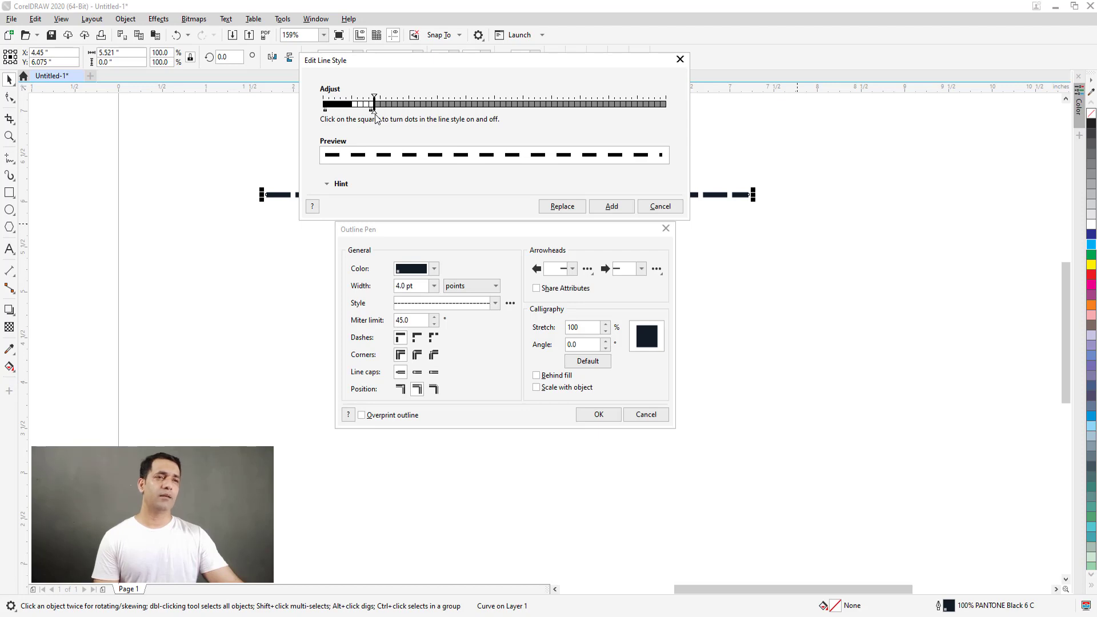
drag(372, 111, 351, 116)
mouse_move(341, 110)
mouse_down()
mouse_move(328, 111)
mouse_move(376, 110)
mouse_up()
key(Return)
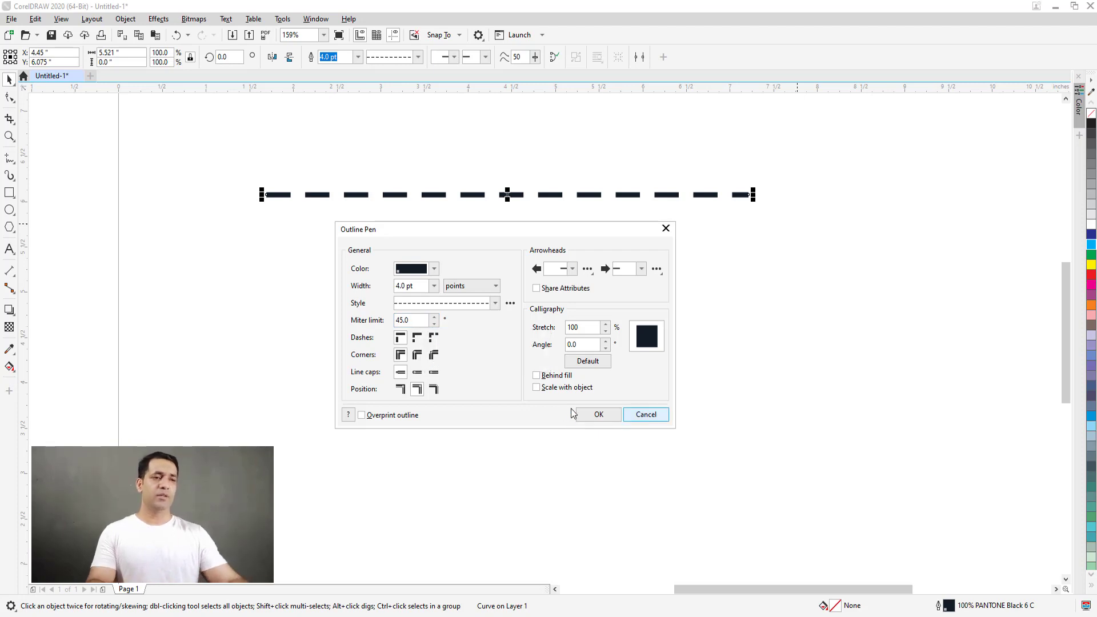
click(599, 414)
click(340, 321)
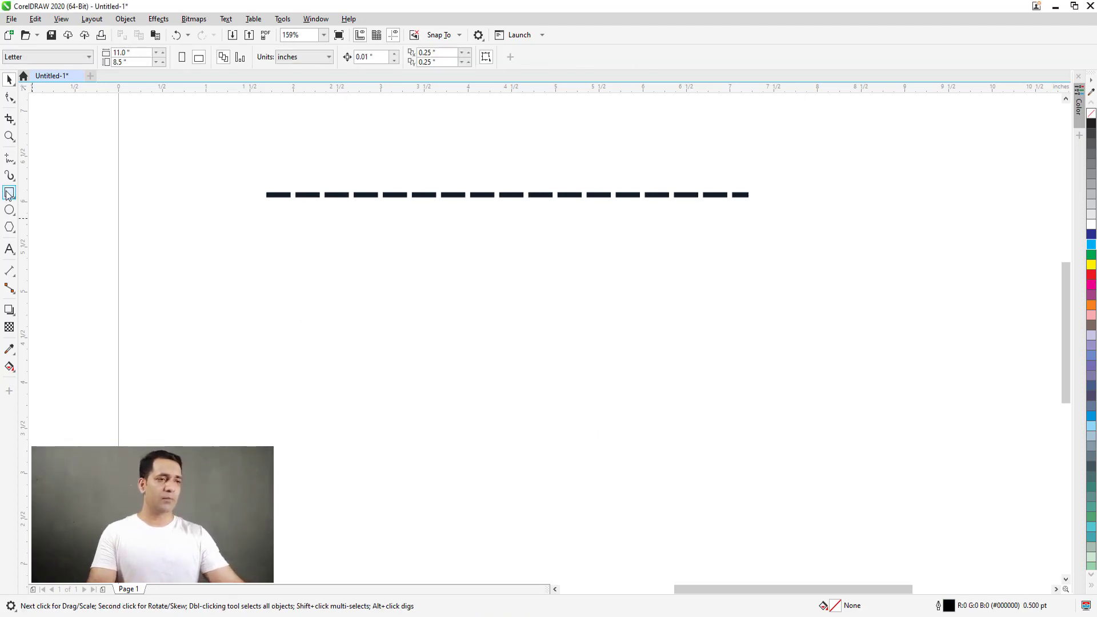
Step: Try a miter limit of 1 on a new rectangle with a 25 pt outline below the dashed line, and delete the rectangle
click(9, 193)
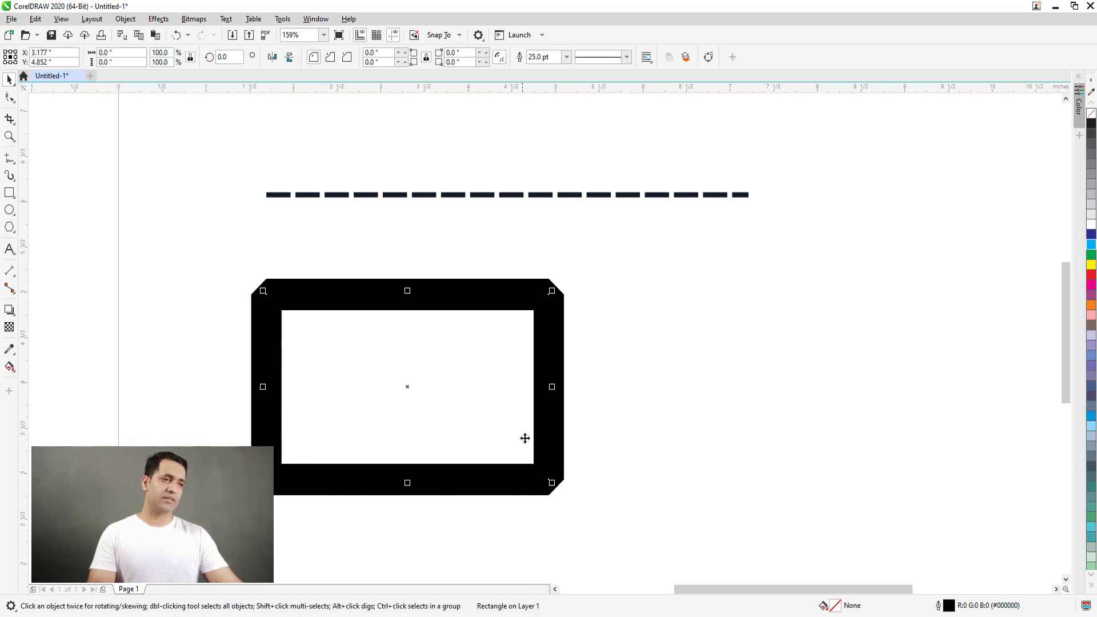
key(F12)
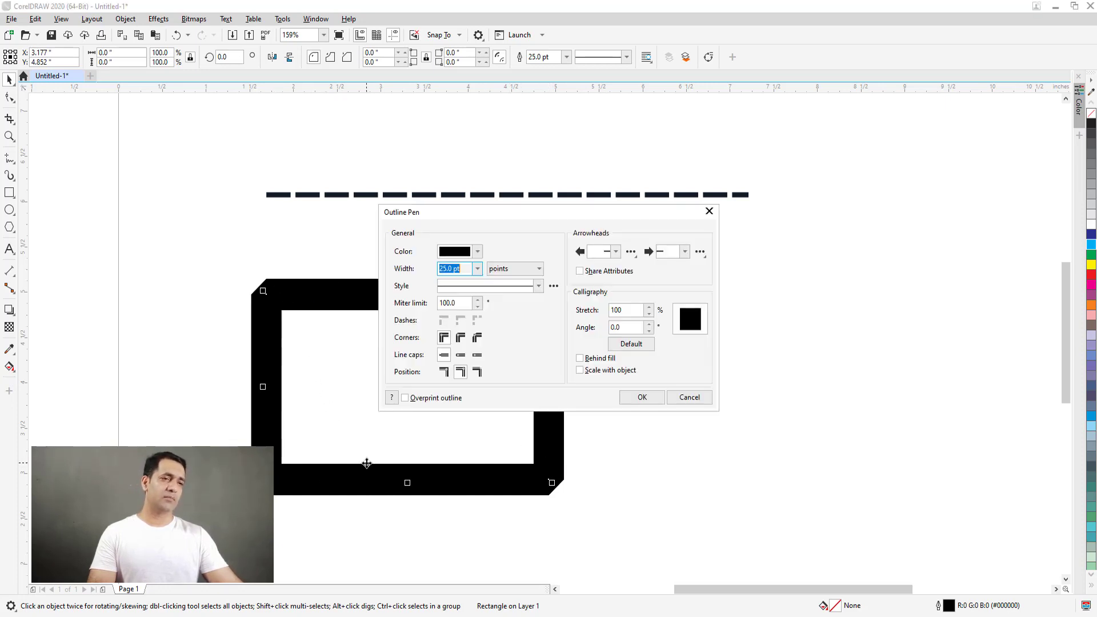
double_click(463, 303)
text(1)
key(Return)
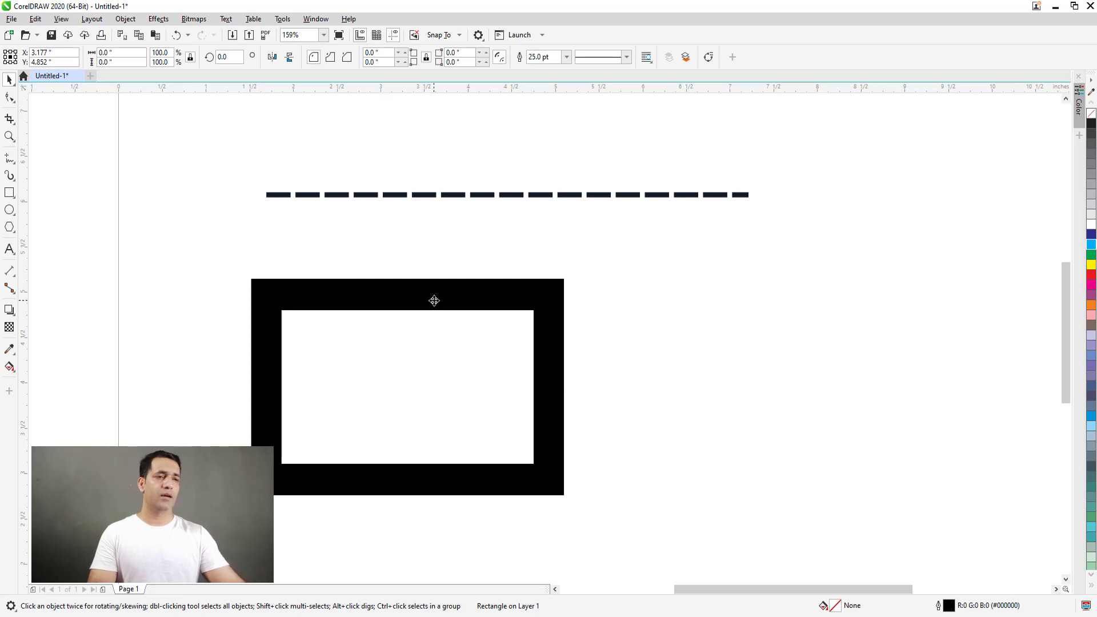
click(434, 300)
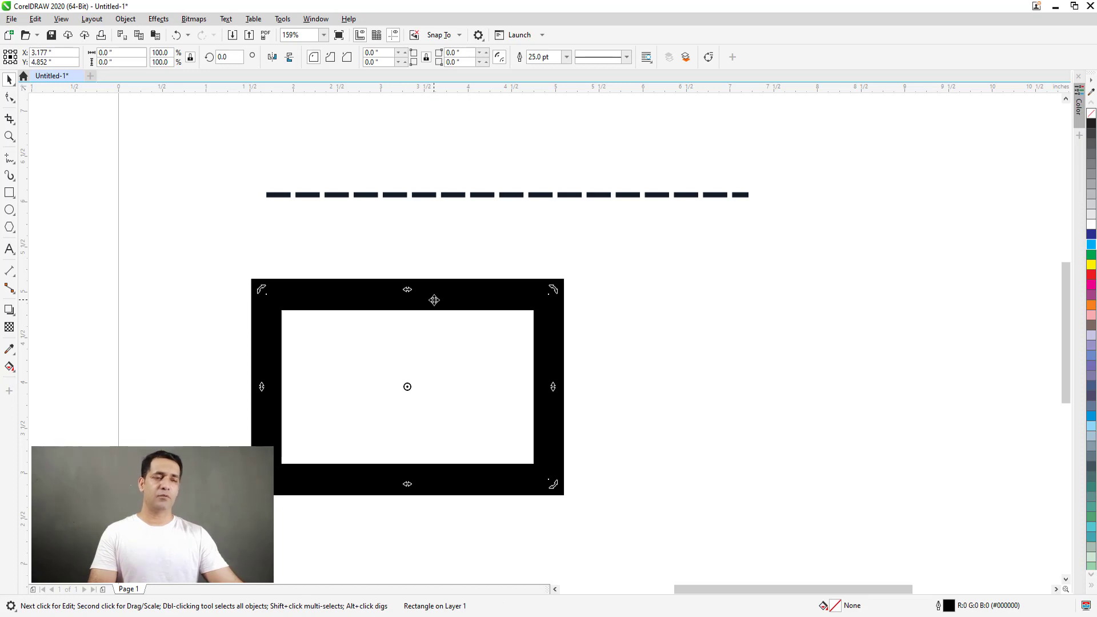
key(Delete)
Step: Examine the dash alignment options in the dashed line's Outline Pen settings
drag(238, 154, 798, 269)
key(F12)
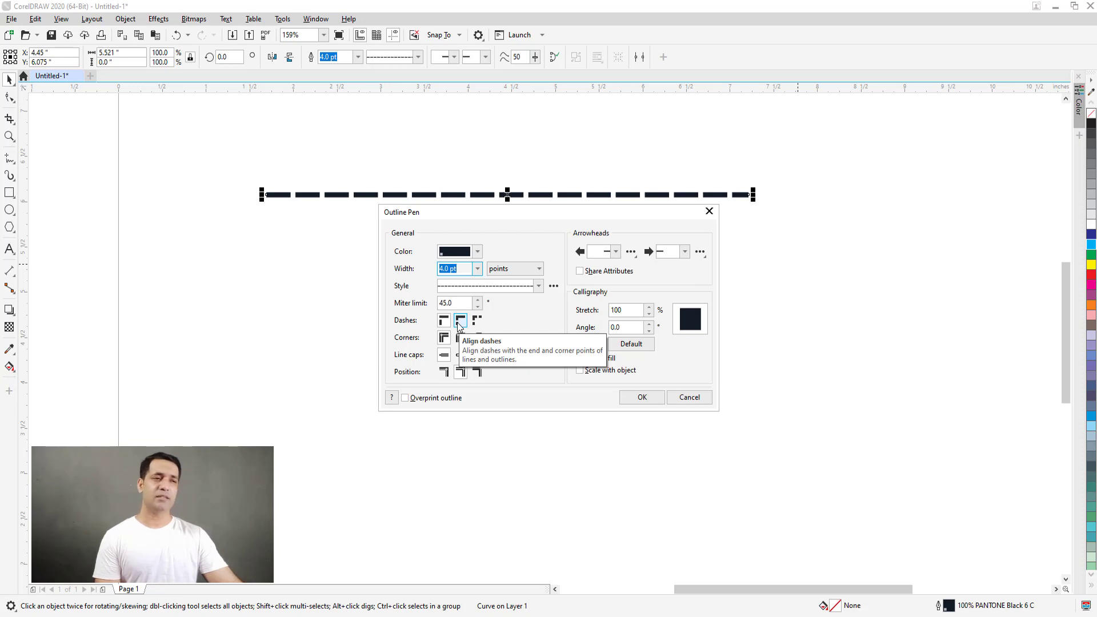
key(Return)
click(370, 342)
Step: Draw a rectangle about 5.3 by 2.0 inches below the dashed line and set its outline width to 5 pt
key(F6)
drag(287, 280, 749, 459)
key(F12)
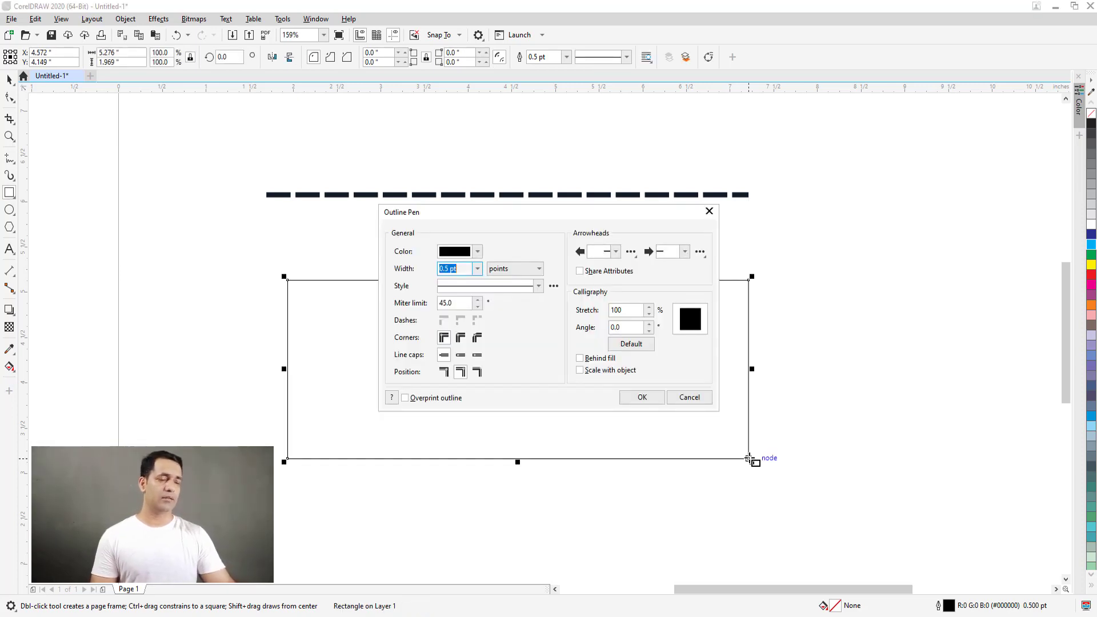
text(2)
key(Return)
key(F12)
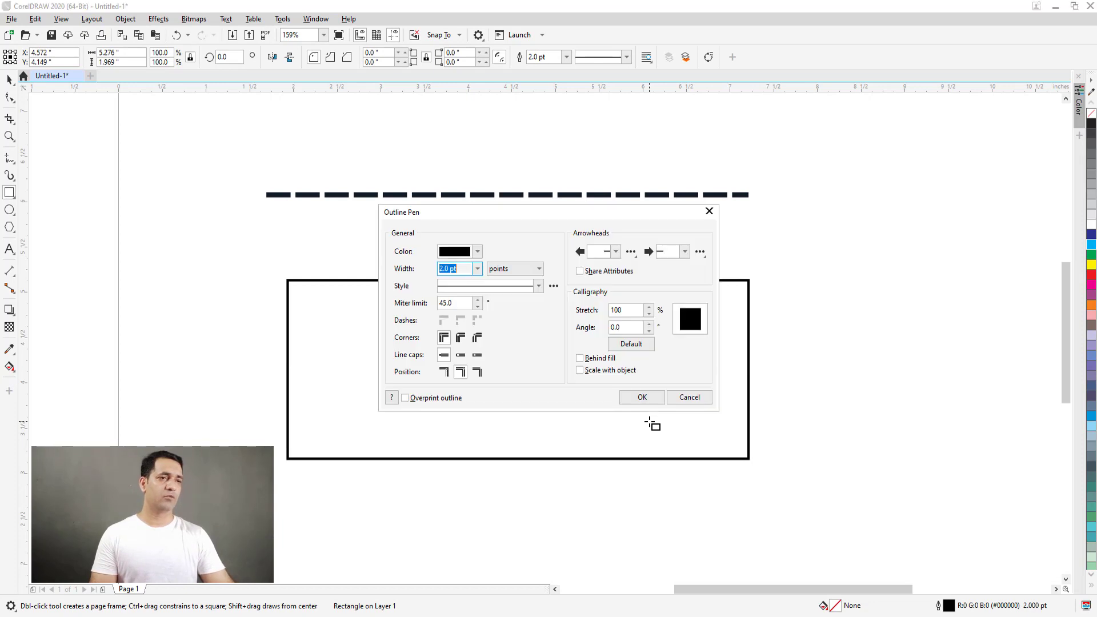
text(5)
key(Return)
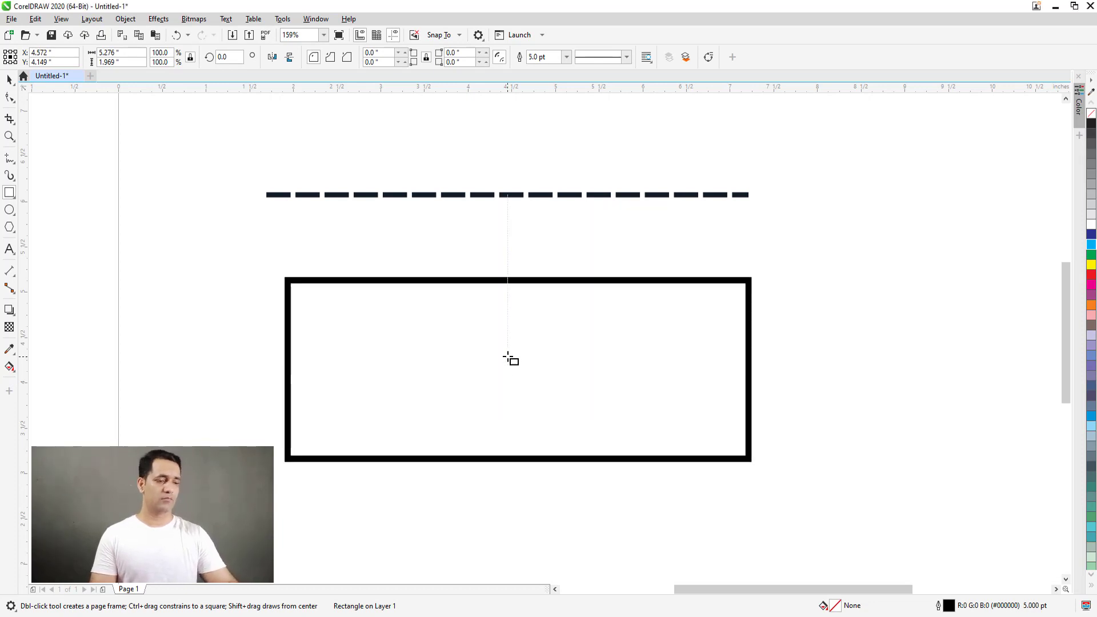
Step: Move the rectangle about 0.24 inches left and 0.21 inches up
click(9, 79)
drag(453, 378, 436, 365)
key(z)
drag(257, 228, 790, 476)
Step: Apply an evenly spaced dashed line style to the rectangle's outline
key(F12)
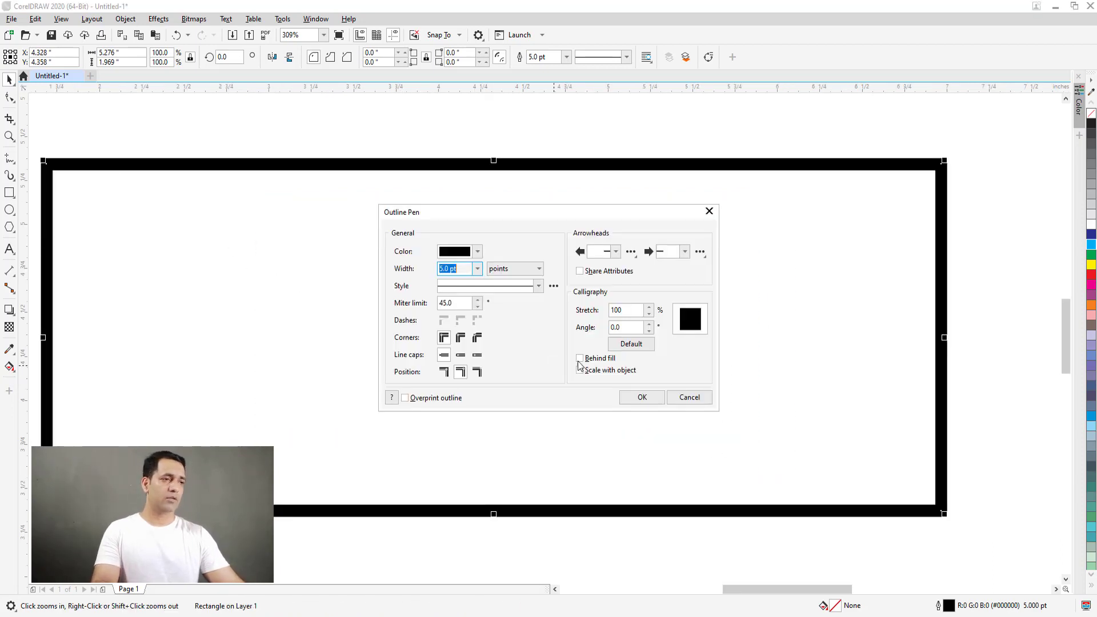
click(485, 288)
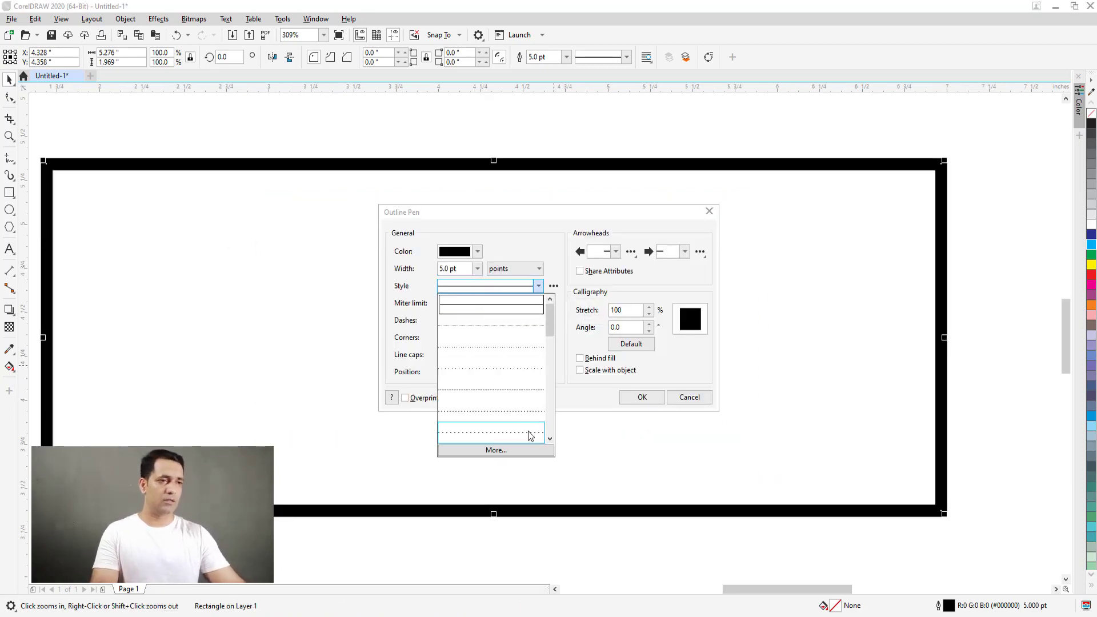
click(550, 440)
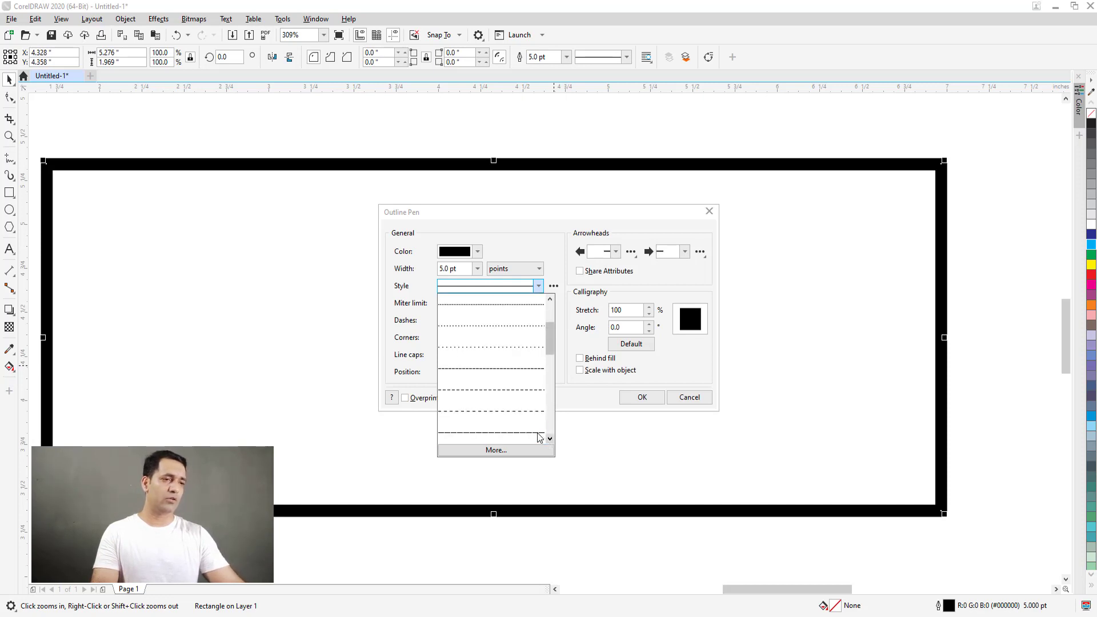
click(521, 413)
click(642, 397)
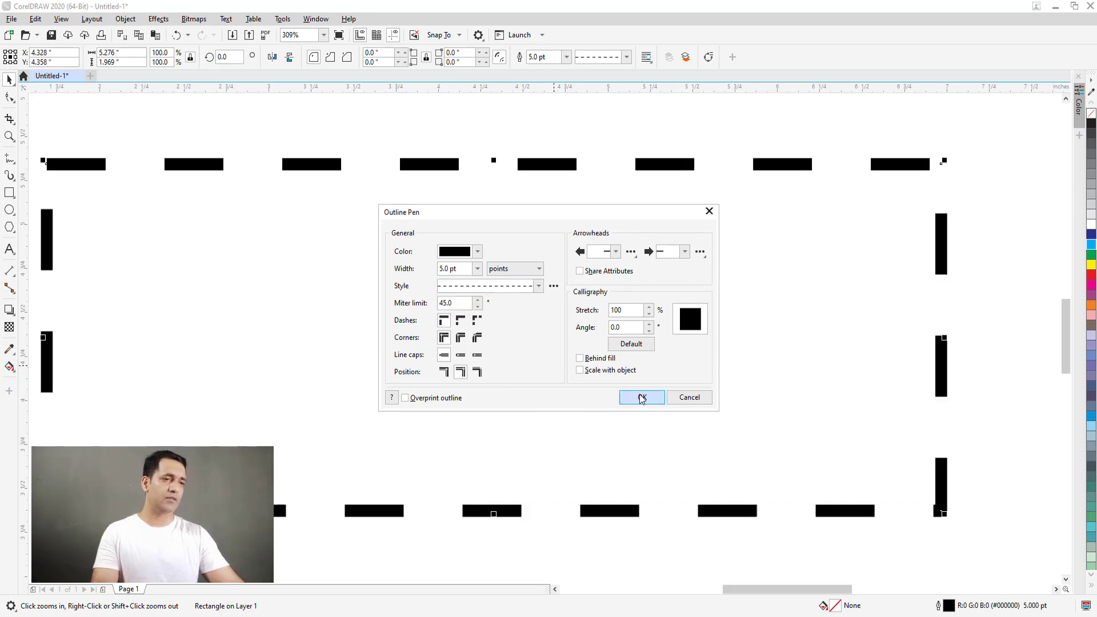
Step: Try the other two dash alignment options on the rectangle's dashed outline, restore the default alignment and leave the outline settings
scroll(422, 238, down, 3)
key(z)
drag(196, 166, 808, 408)
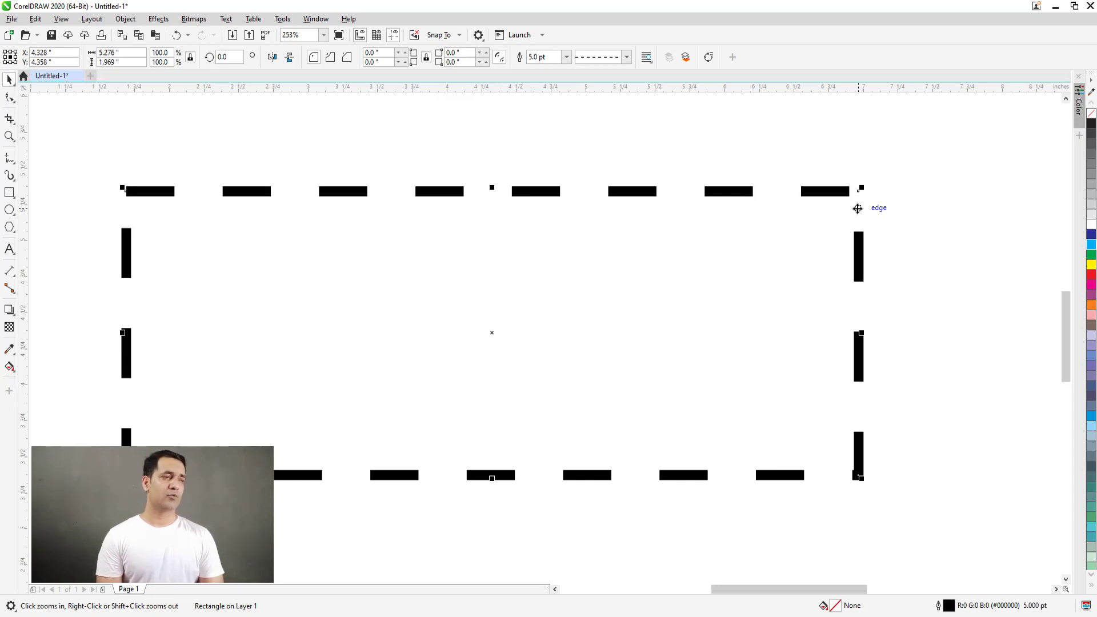
key(F12)
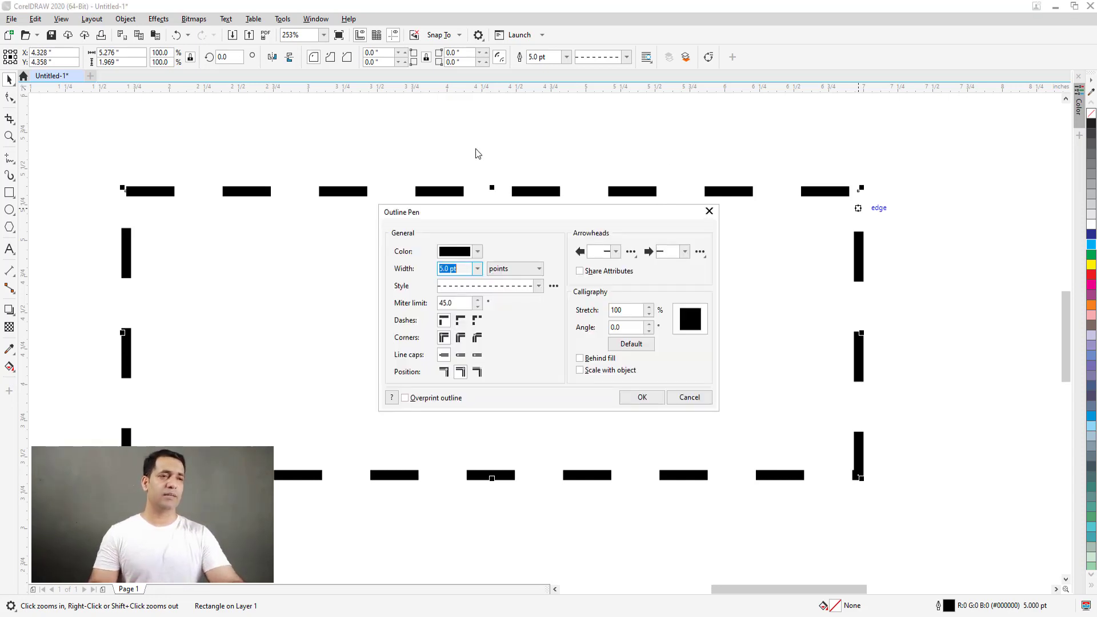
drag(483, 214, 461, 218)
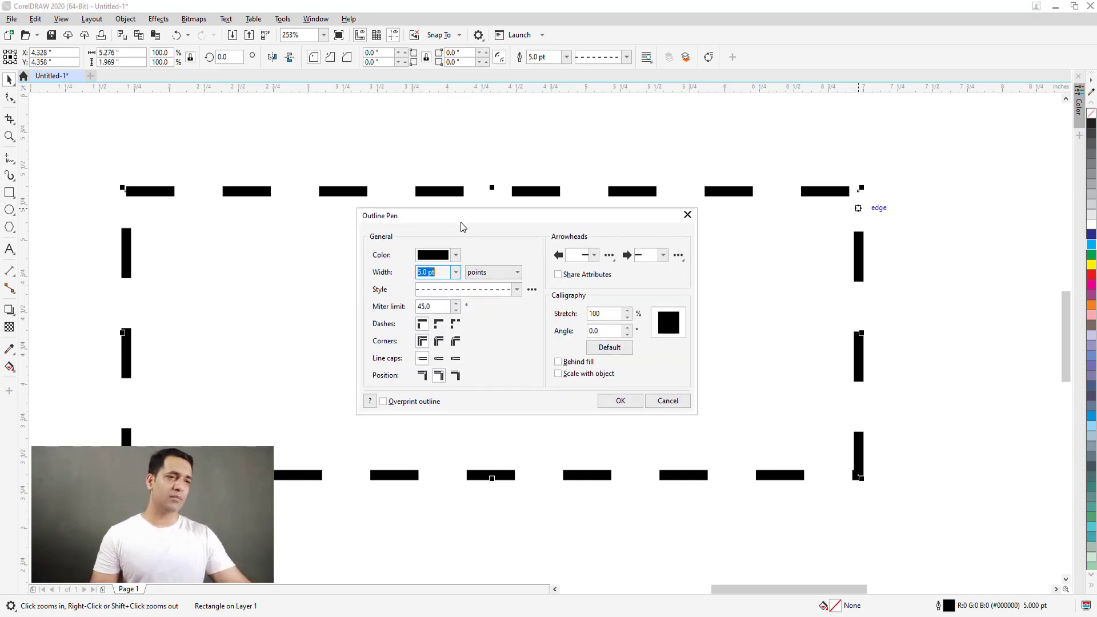
click(439, 324)
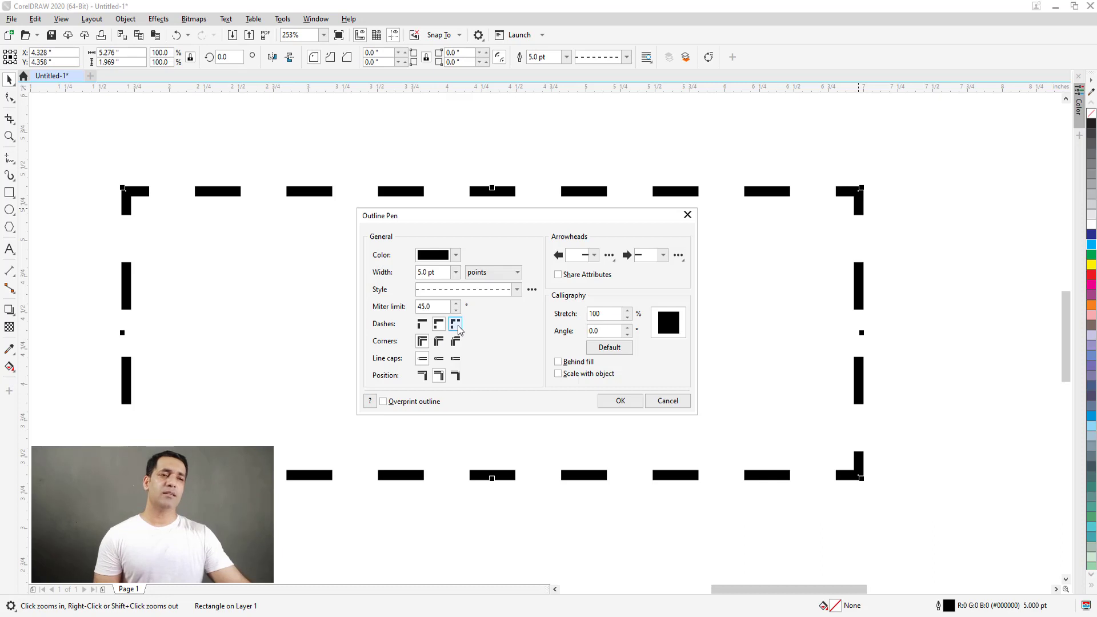
click(461, 326)
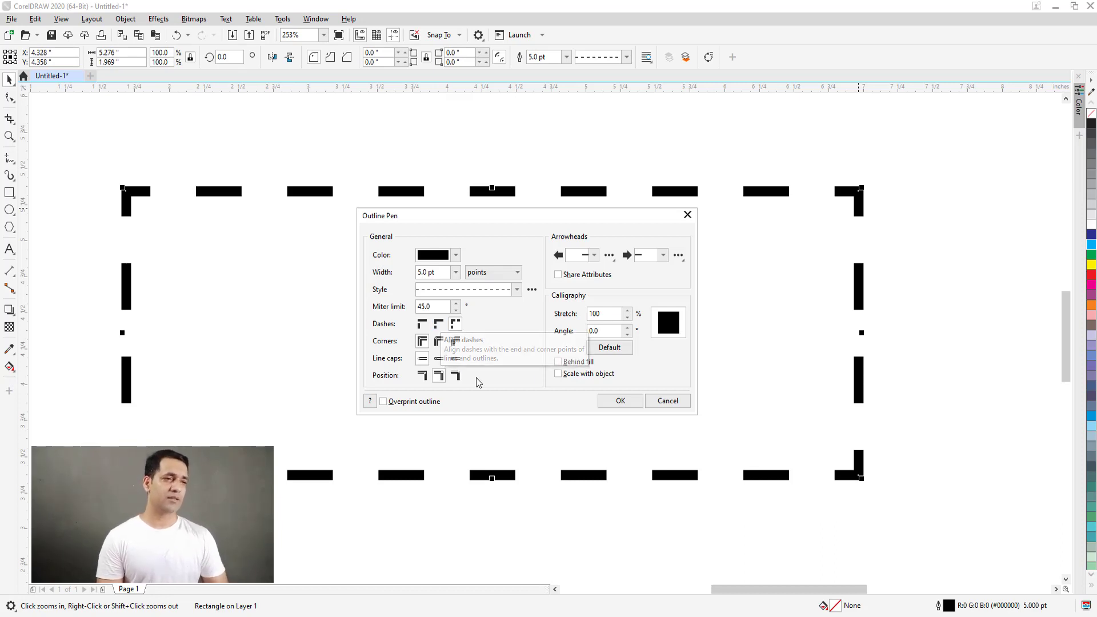
click(422, 323)
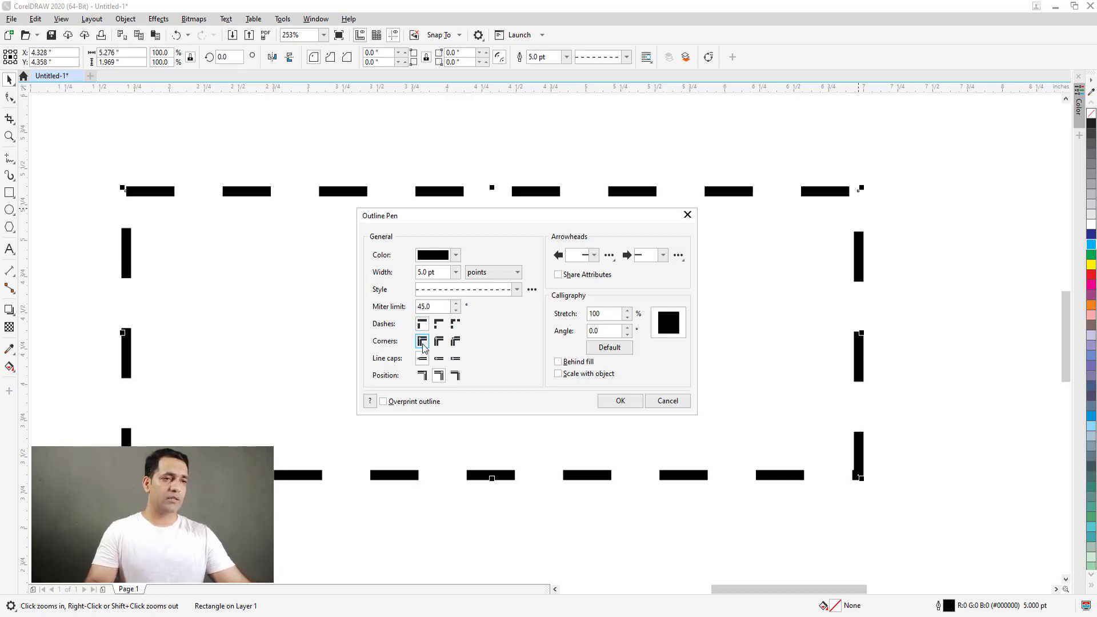
key(Escape)
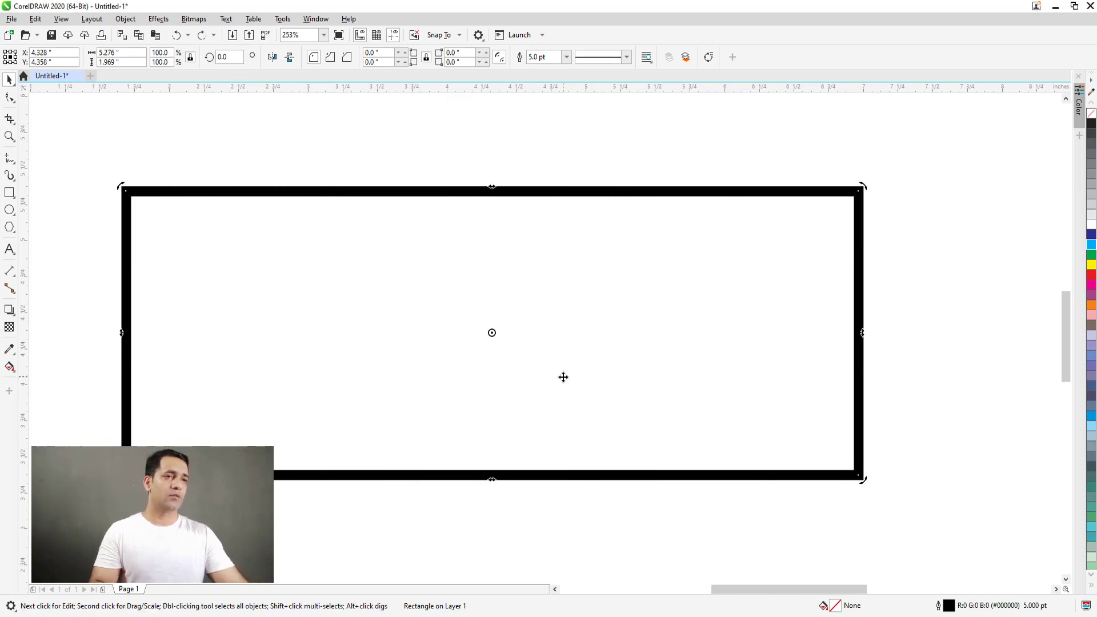
Step: Set the rectangle's outline width to 10 pt
key(F12)
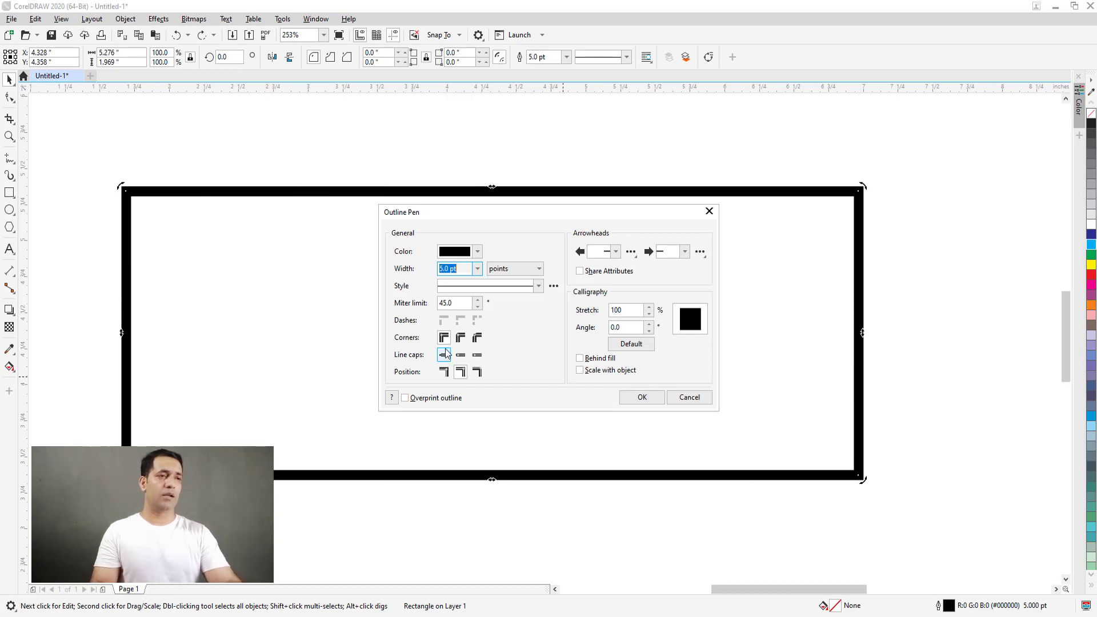
key(Escape)
key(F12)
text(10)
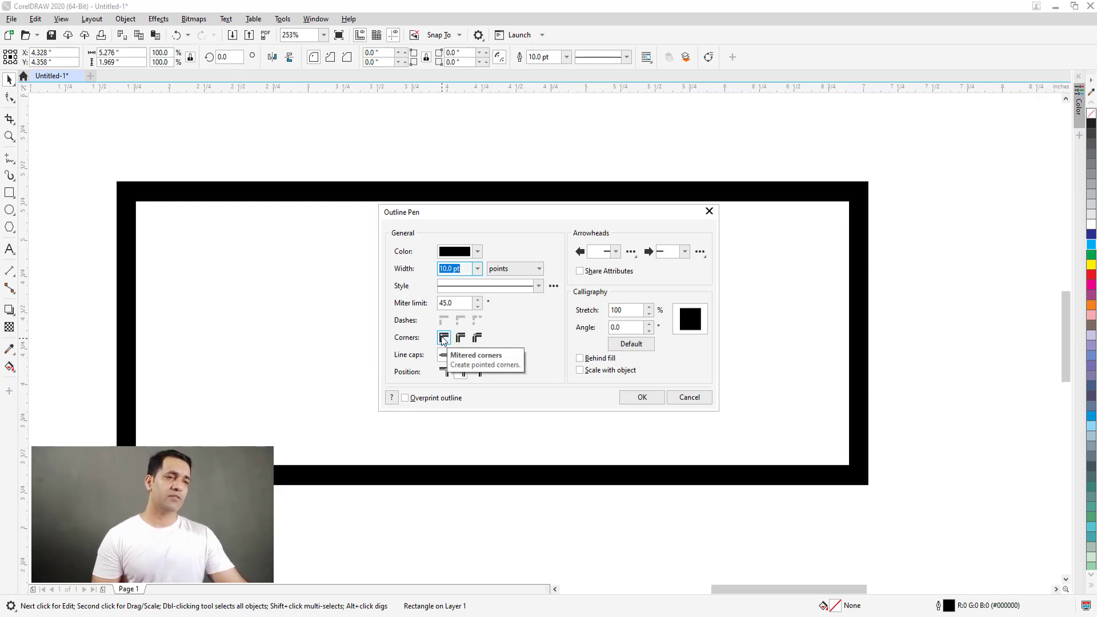
Step: Try mitered, round and beveled corners on the rectangle's outline and confirm the outline settings
click(443, 339)
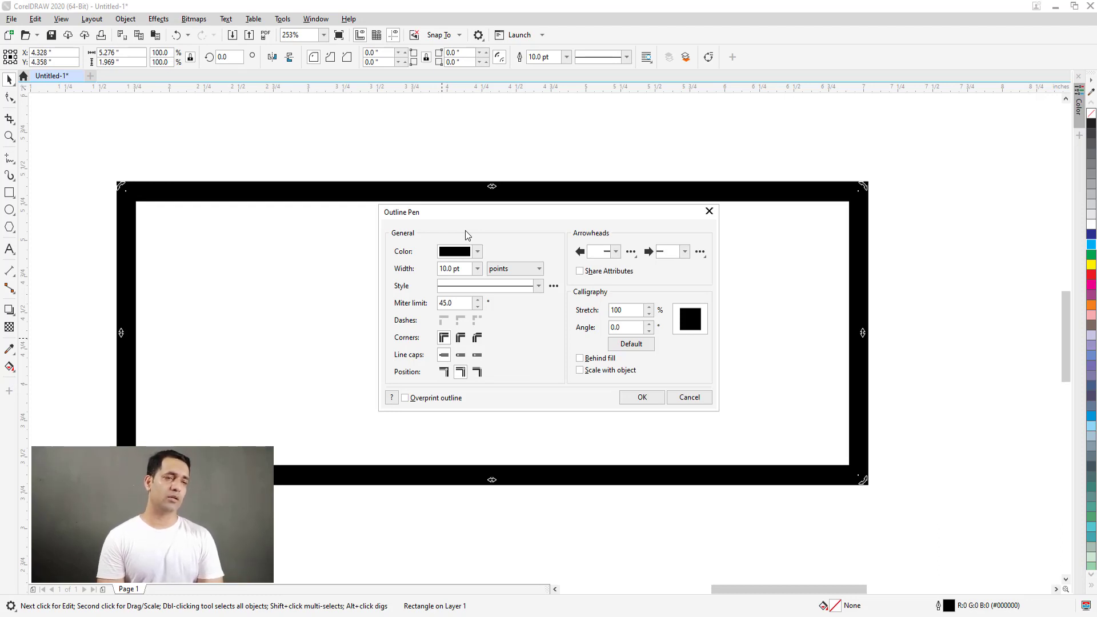
click(462, 341)
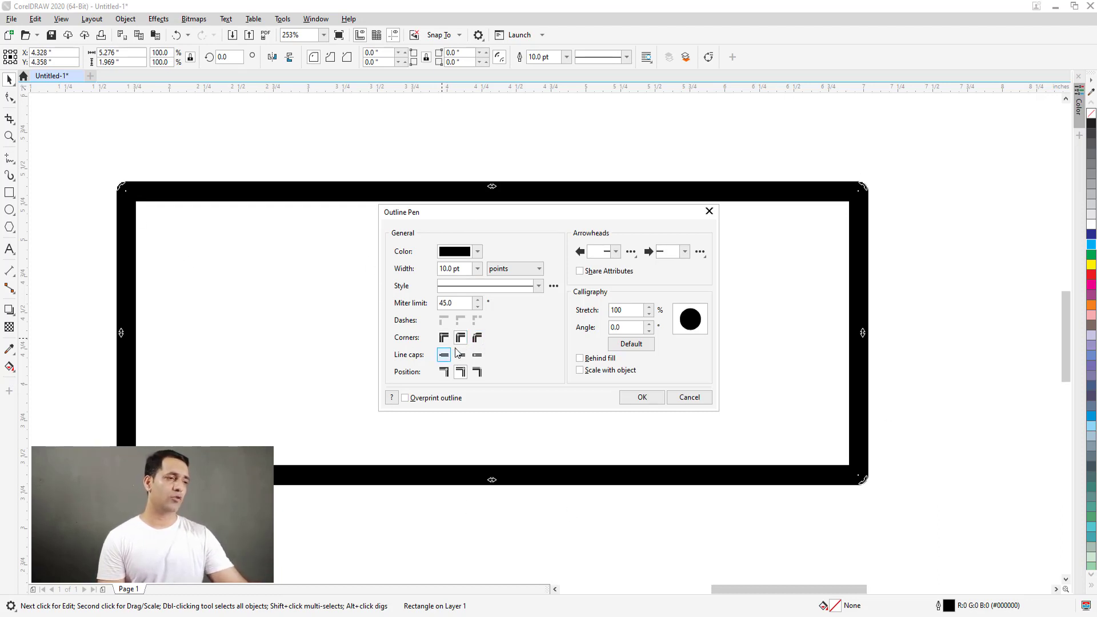
click(476, 339)
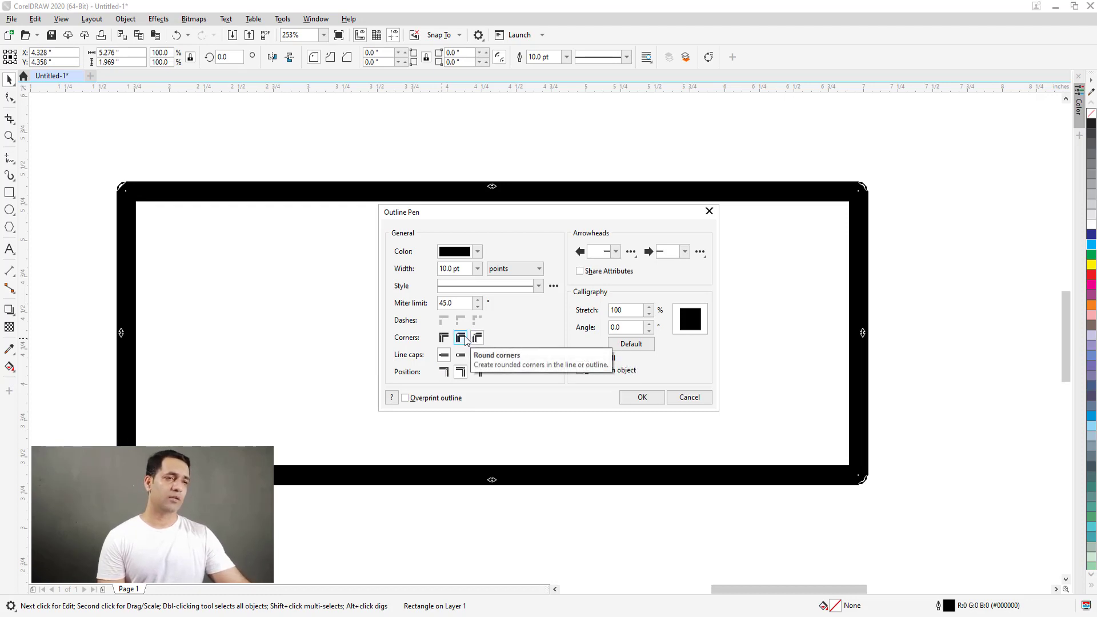
click(641, 397)
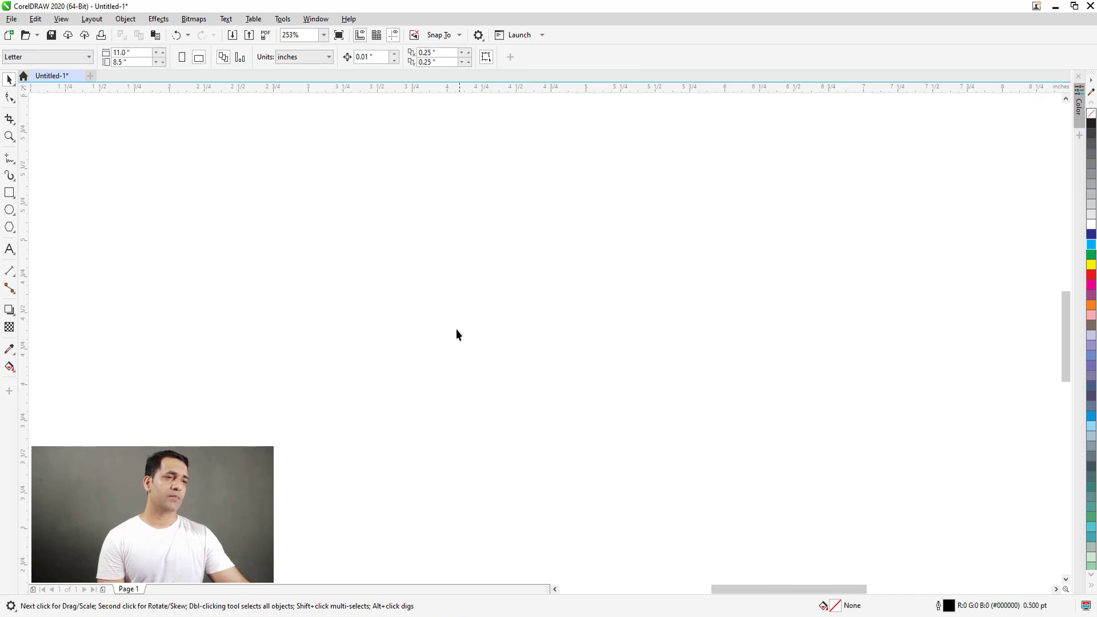
Step: Select the dashed line and delete it
scroll(446, 338, down, 5)
key(z)
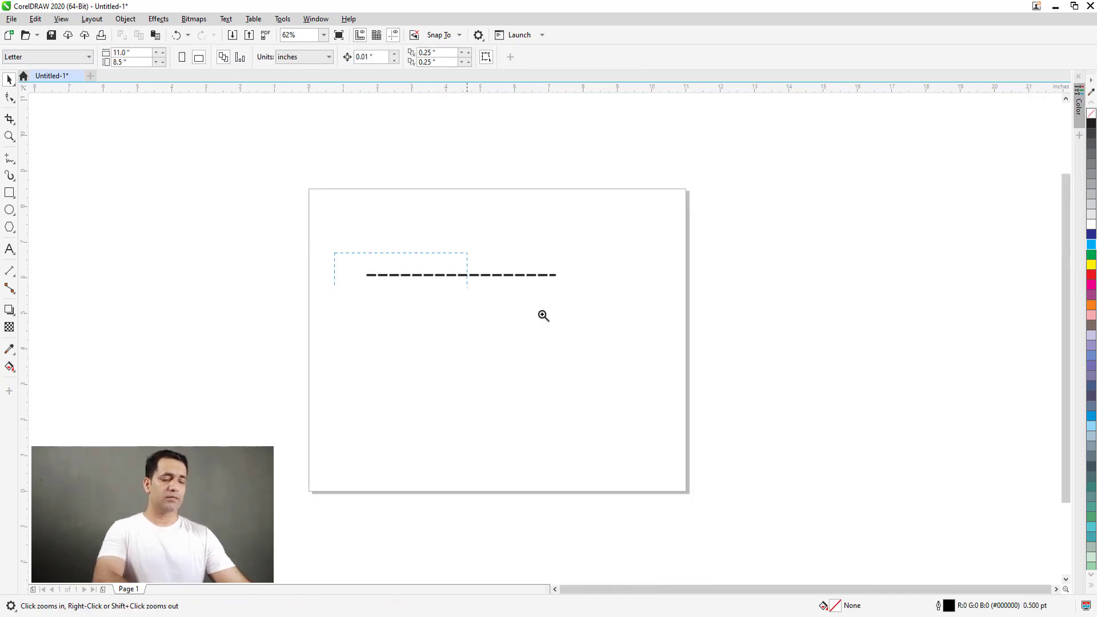
click(485, 296)
click(485, 296)
key(space)
drag(118, 208, 938, 357)
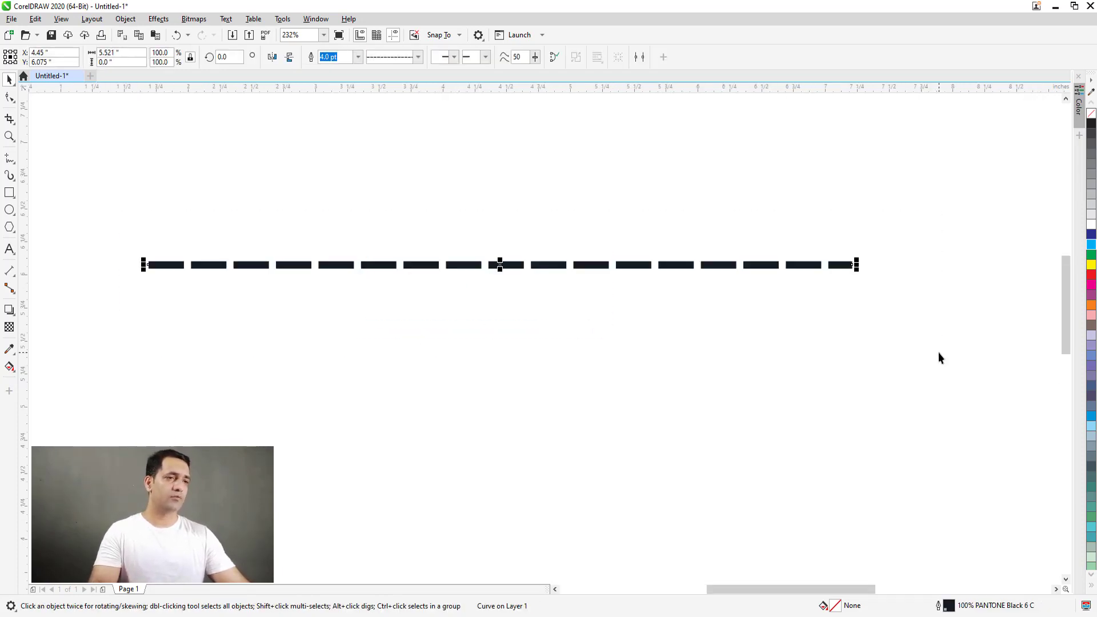
key(Delete)
Step: Draw a straight horizontal line about 4.44 inches long in the emptied area
click(9, 158)
click(194, 270)
click(760, 267)
Step: Give the line round caps and inspect its rounded end up close
key(F12)
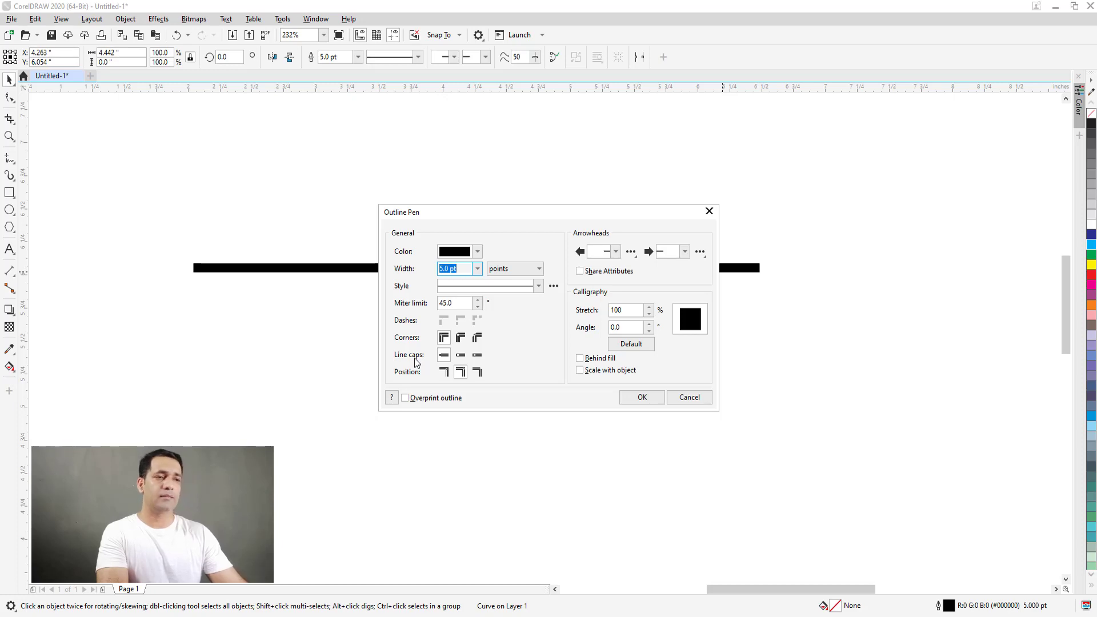
click(461, 355)
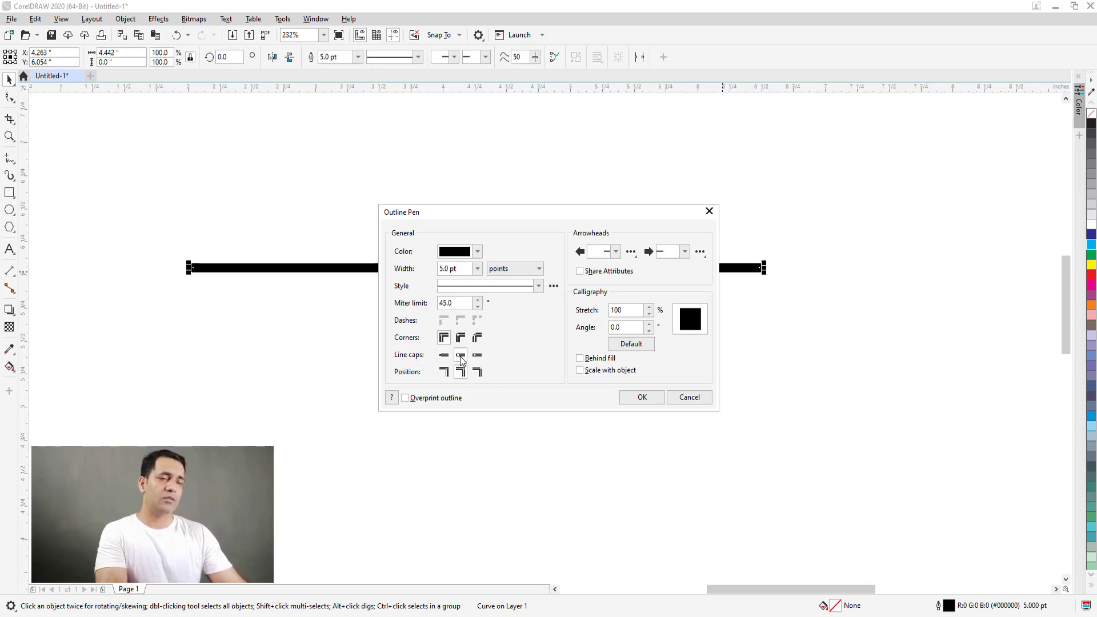
click(652, 397)
key(z)
scroll(165, 253, up, 3)
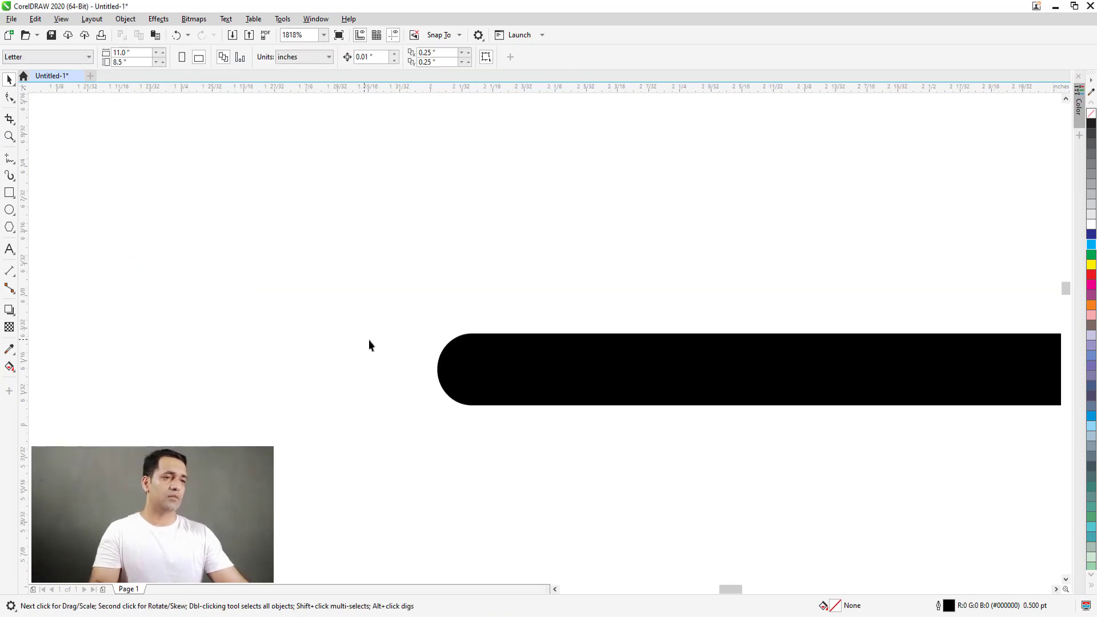
scroll(299, 313, down, 2)
scroll(423, 332, up, 2)
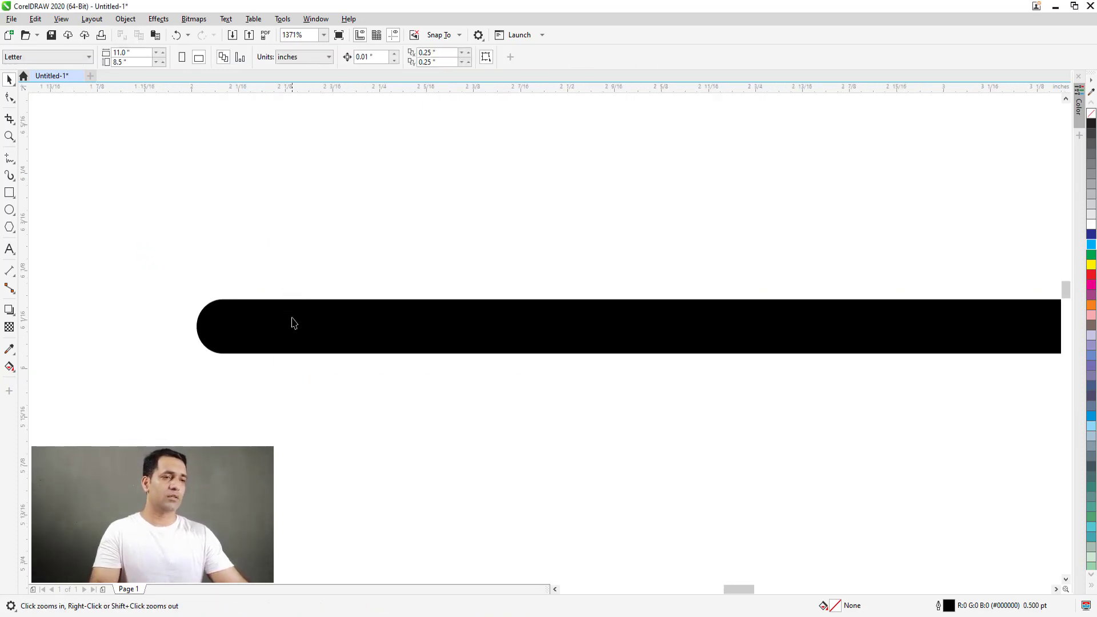
Step: Change the line's caps to the extended square cap
key(space)
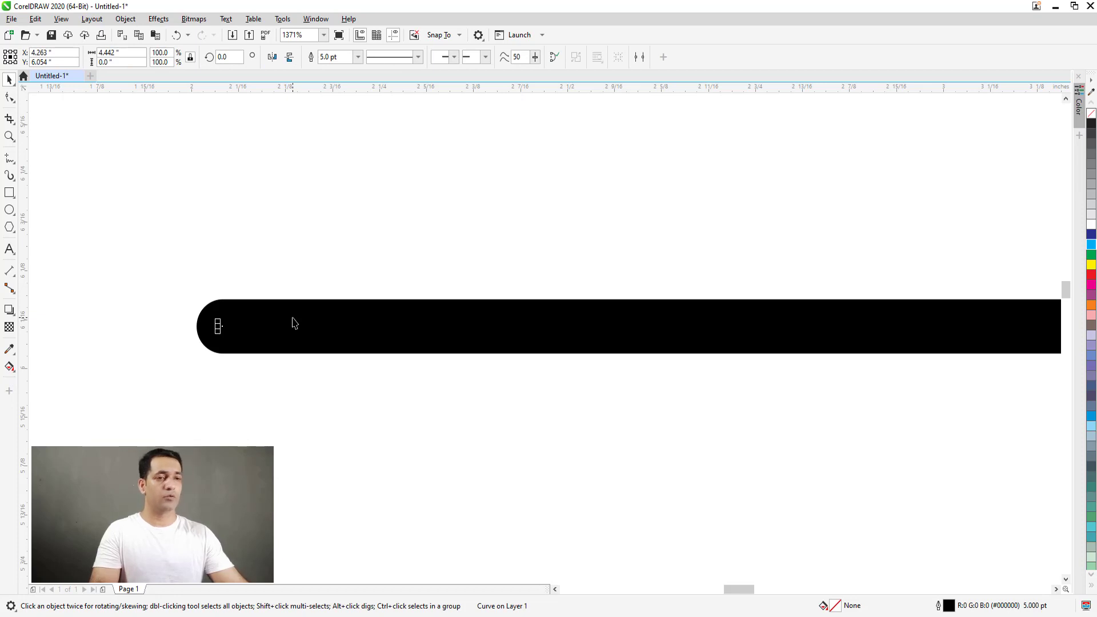
key(F12)
click(444, 355)
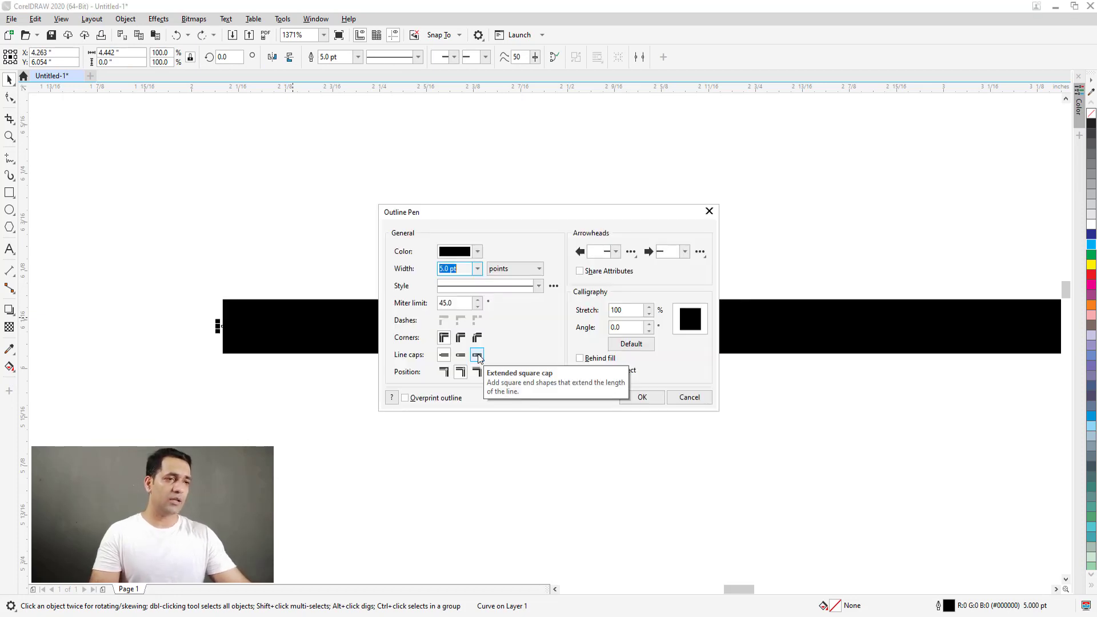
click(478, 355)
click(643, 398)
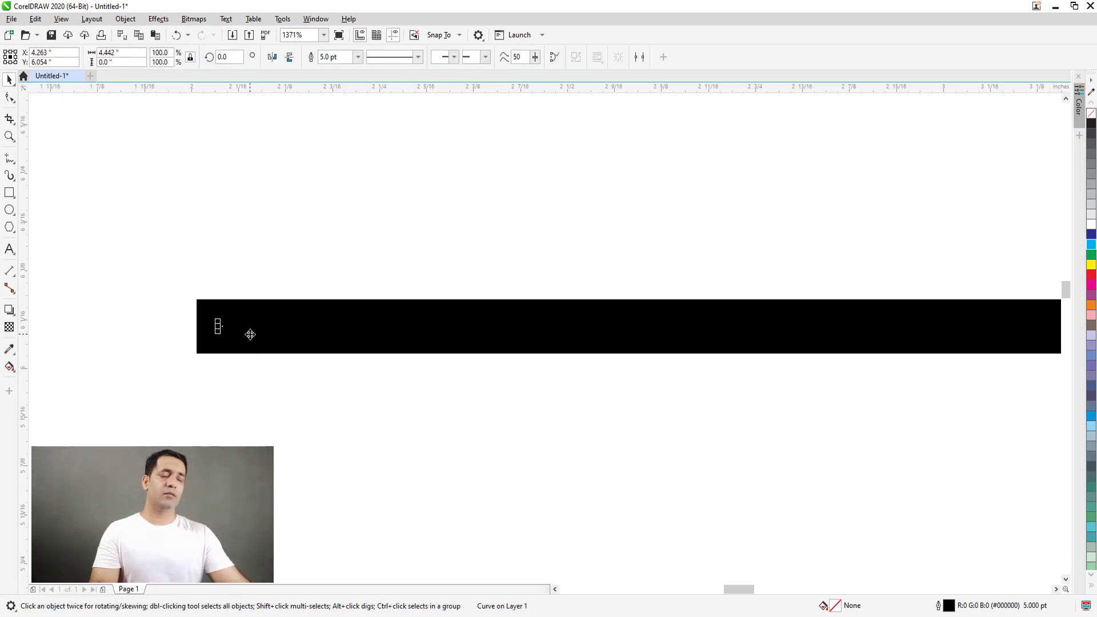
Step: Restore the default square caps on the line
key(F12)
click(444, 355)
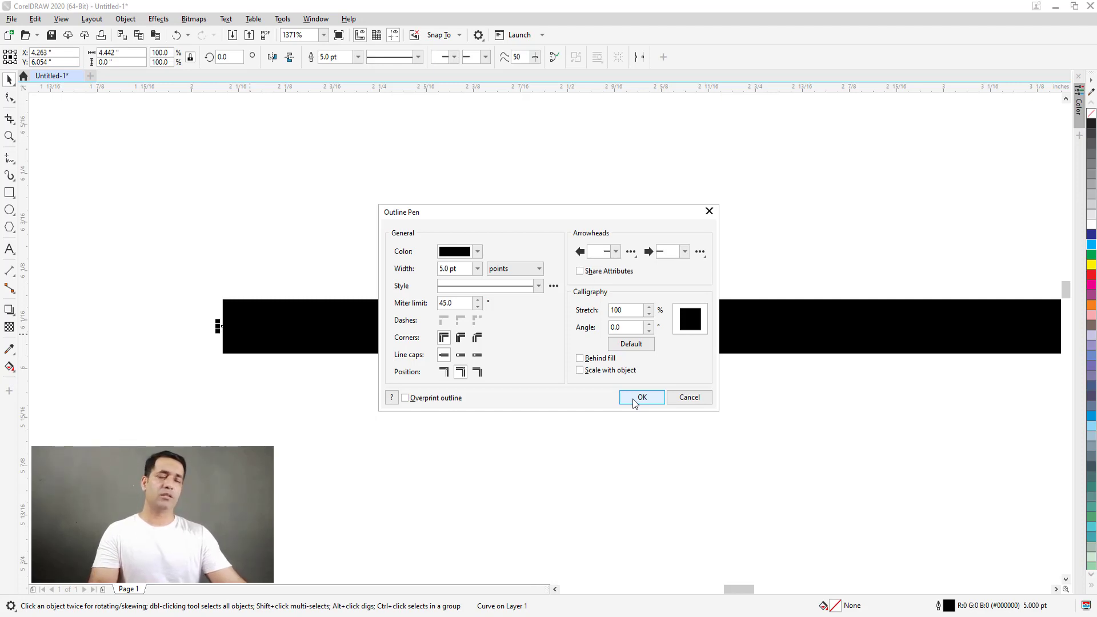
click(635, 402)
Step: Draw a rectangle about 3.13 by 1.75 inches below the line and fill it with cyan
scroll(274, 312, down, 10)
key(z)
drag(257, 293, 616, 446)
click(10, 192)
drag(300, 283, 671, 498)
key(space)
click(1091, 244)
Step: Set the cyan rectangle's outline width to 5 pt
key(z)
drag(237, 248, 774, 527)
key(F12)
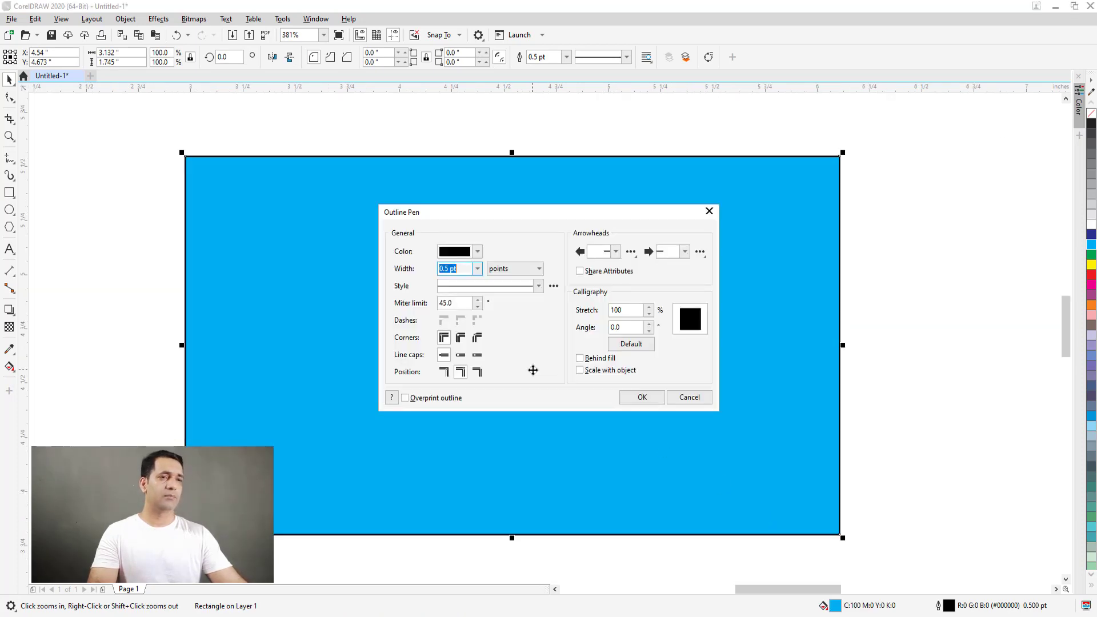
text(5)
key(Return)
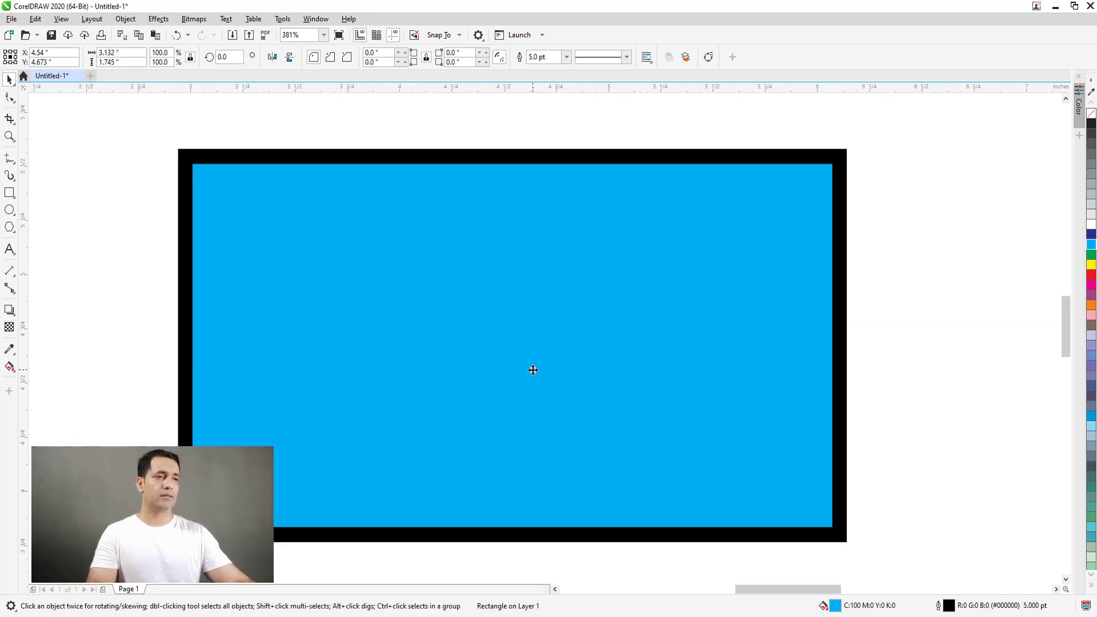
Step: Try the outside outline position on the rectangle, return it to centered and confirm the outline settings
click(482, 348)
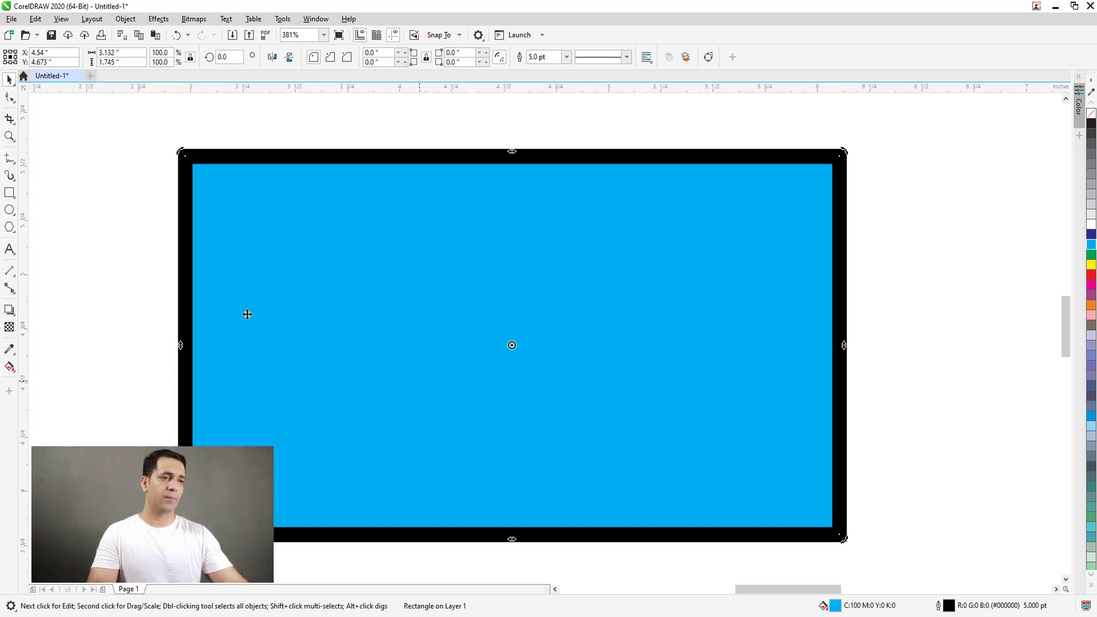
key(Escape)
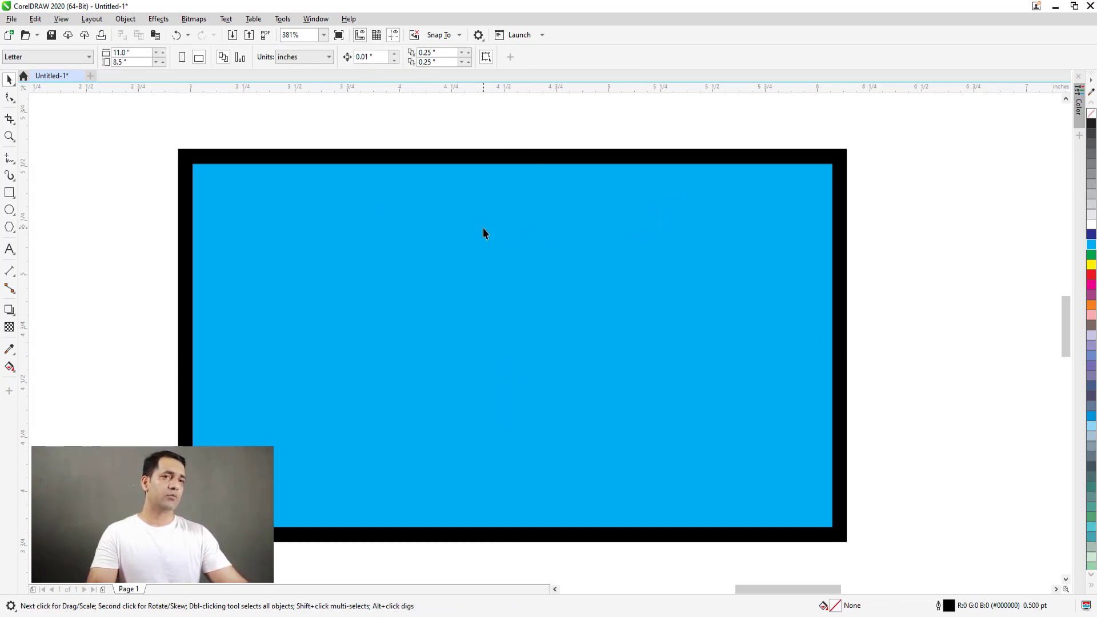
click(483, 229)
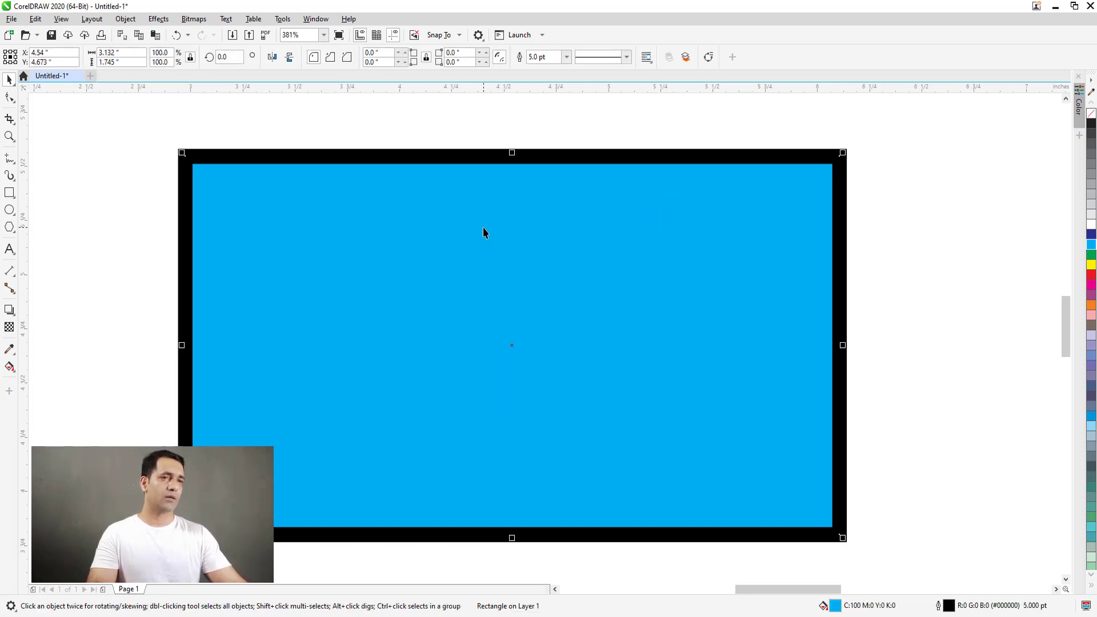
click(533, 330)
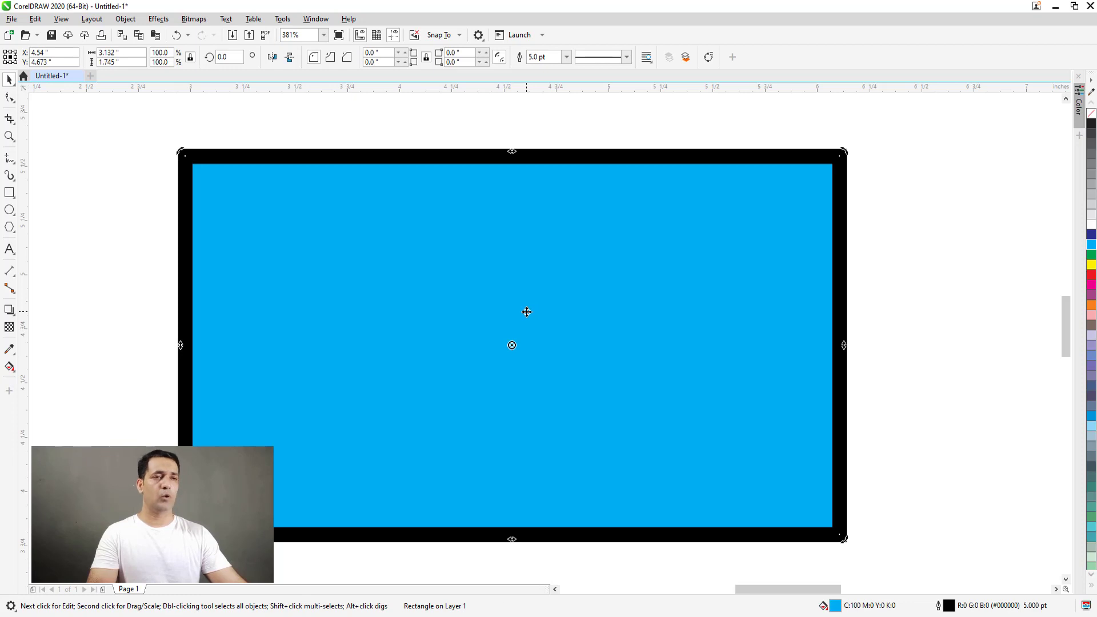
key(F12)
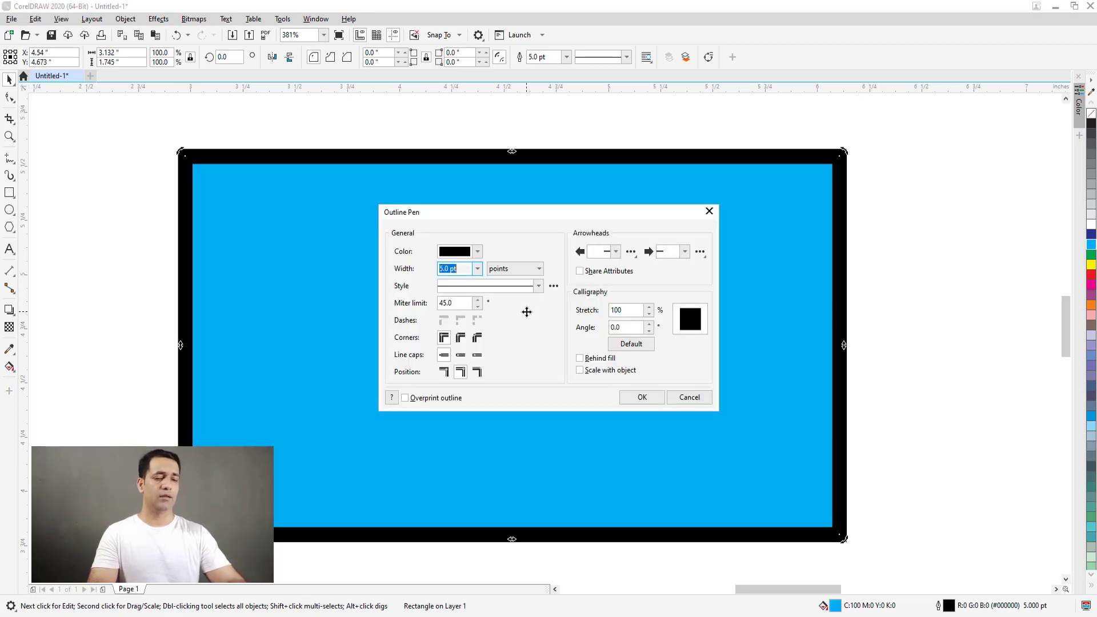
drag(498, 217, 511, 108)
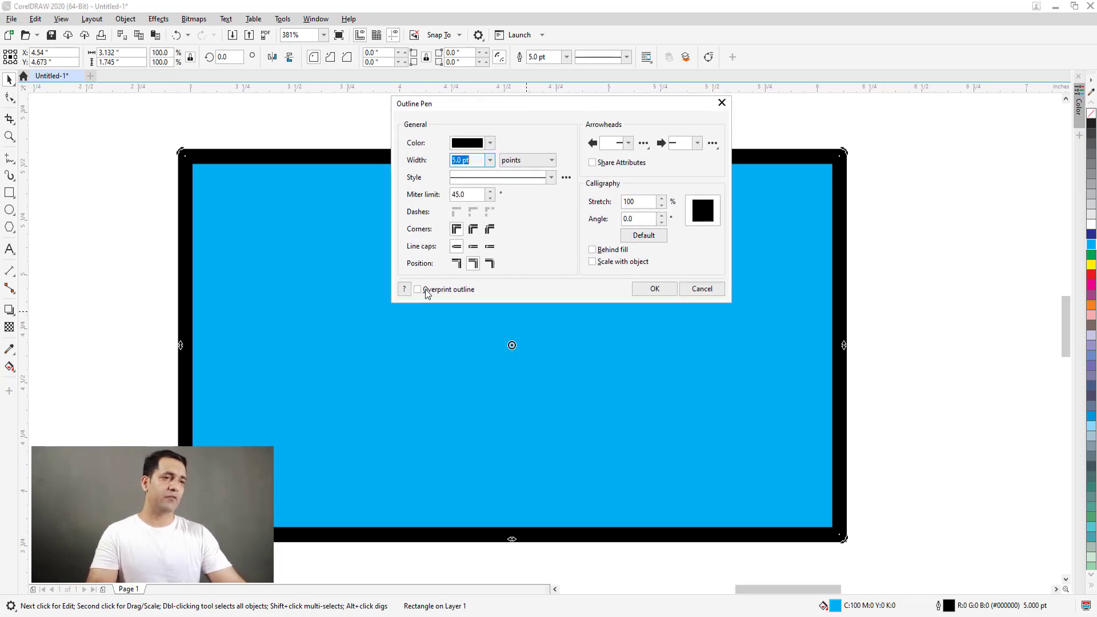
click(457, 267)
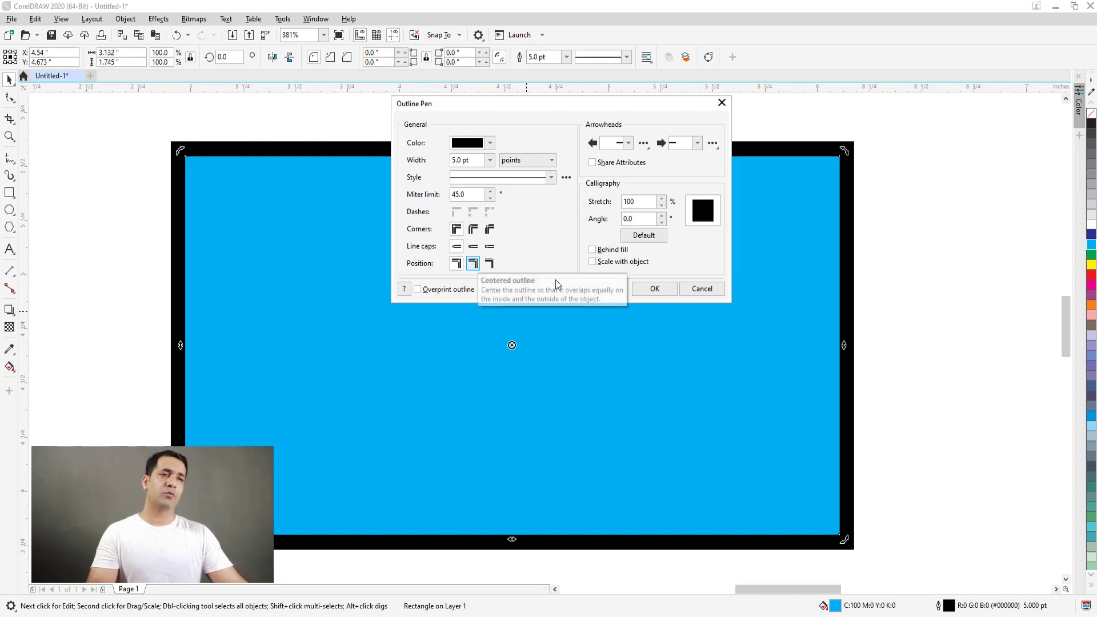
click(655, 289)
Step: Convert the rectangle's centered outline to an object and select the resulting black frame near its upper-left corner
key(z)
drag(241, 109, 544, 310)
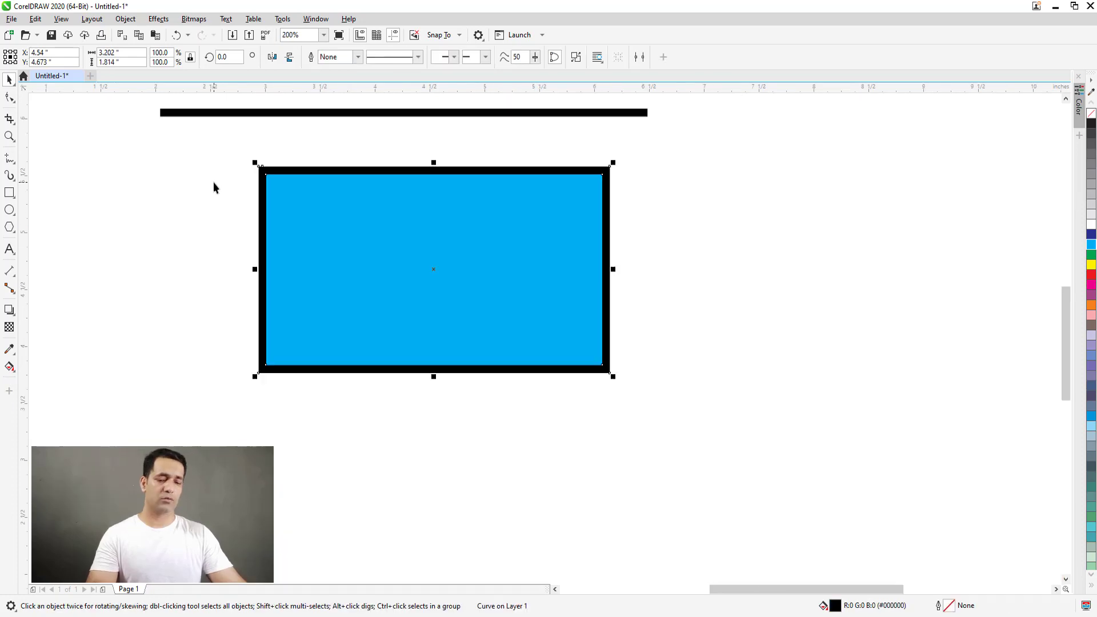
key(z)
drag(237, 159, 595, 416)
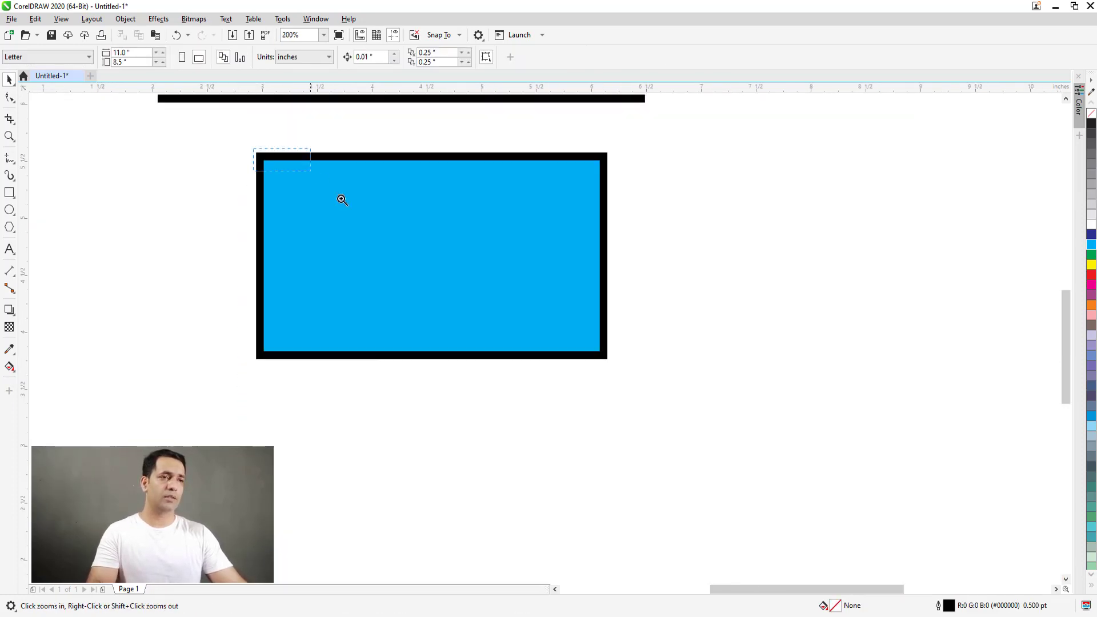
drag(321, 181, 301, 224)
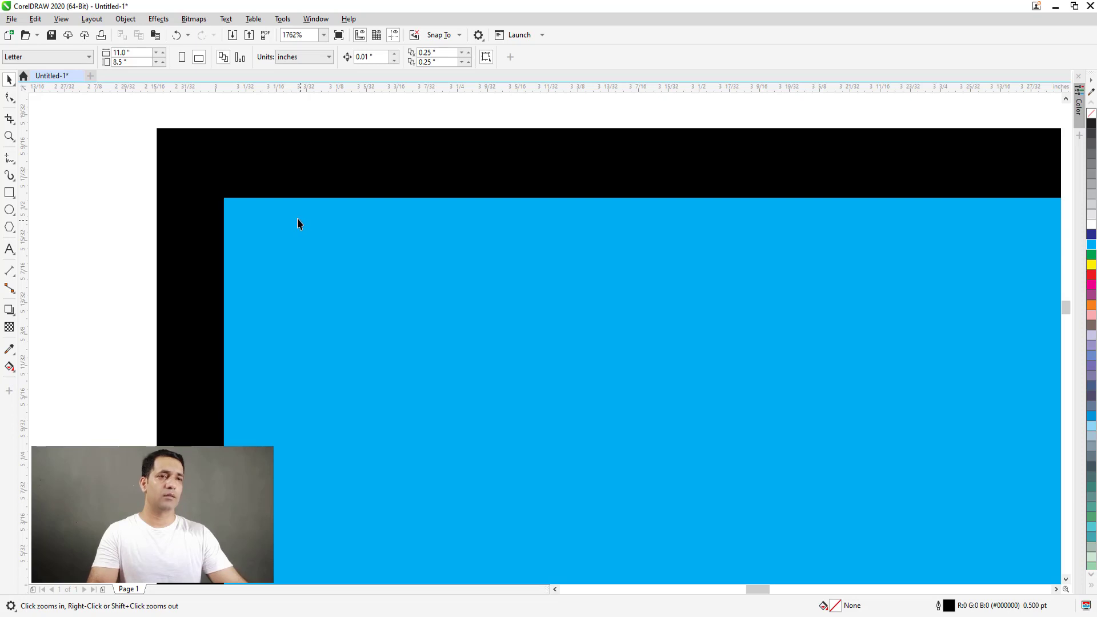
key(space)
click(201, 167)
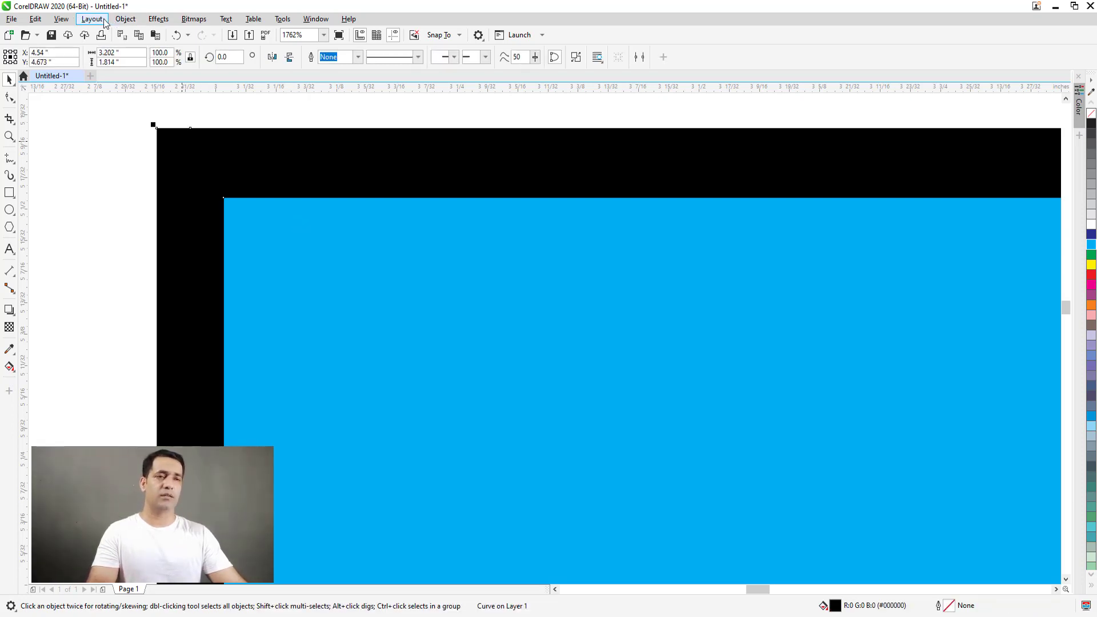
Step: Switch to Wireframe view and compare the original rectangle's edge with the converted outline's inner and outer edges
click(63, 19)
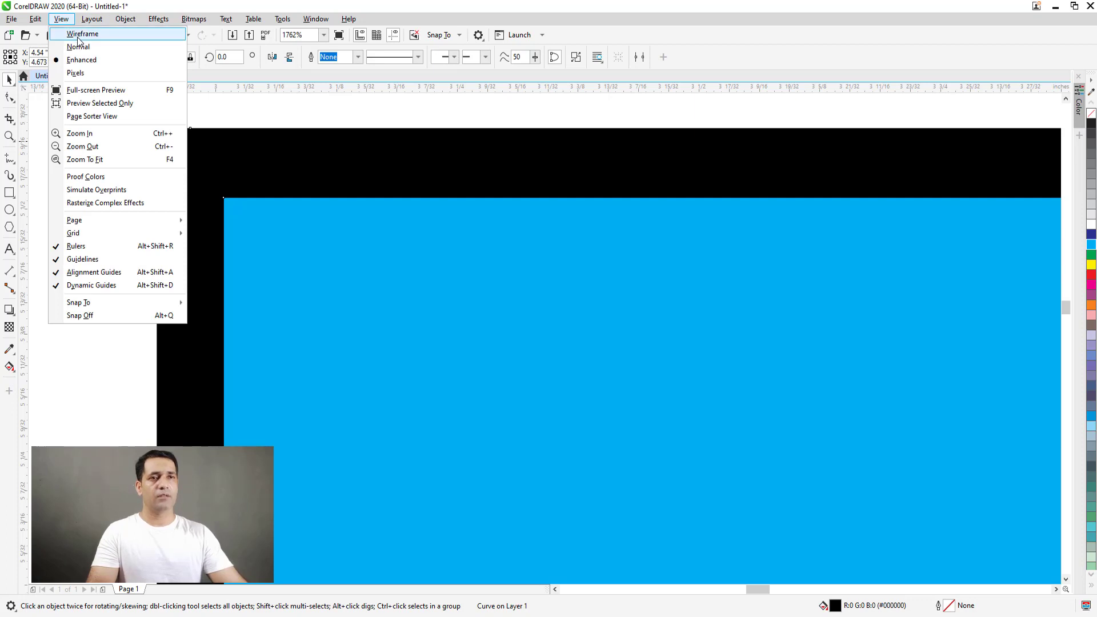
click(78, 38)
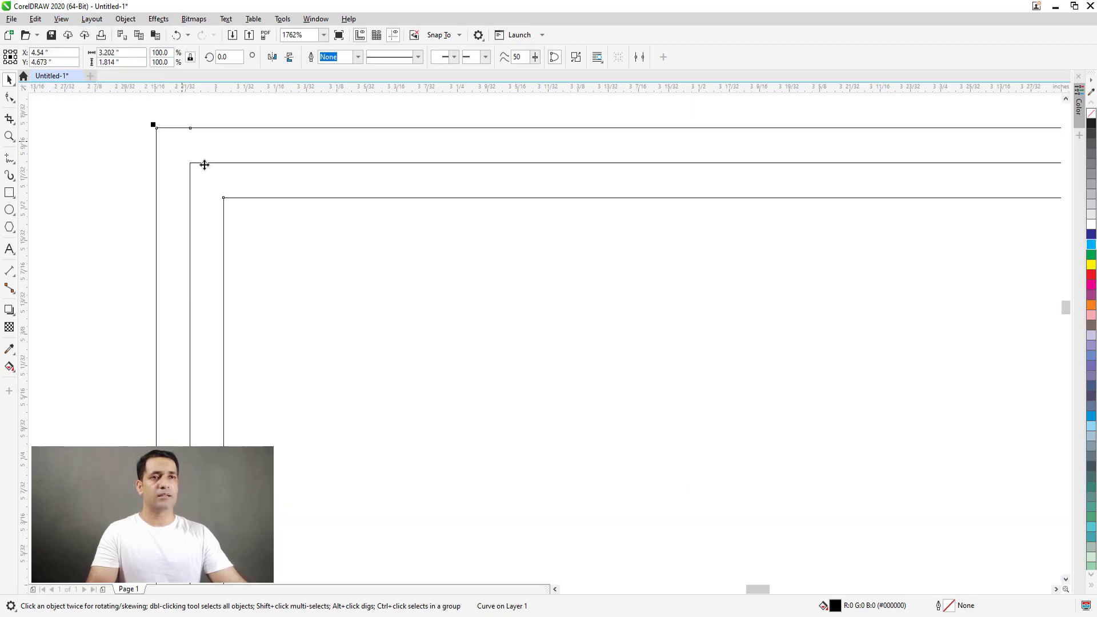
click(129, 187)
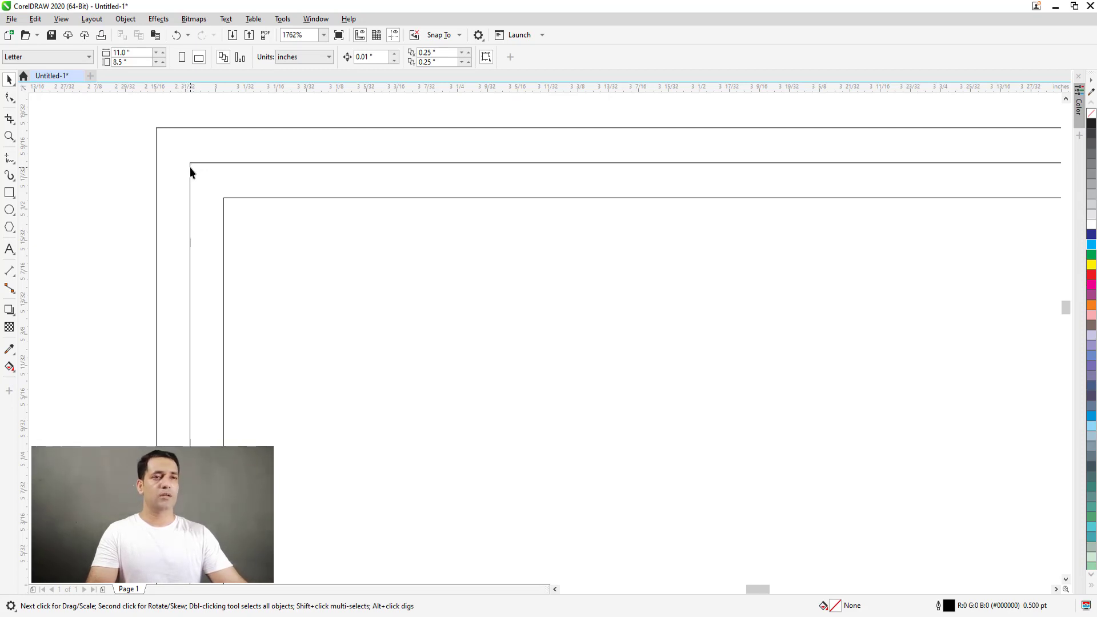
click(190, 170)
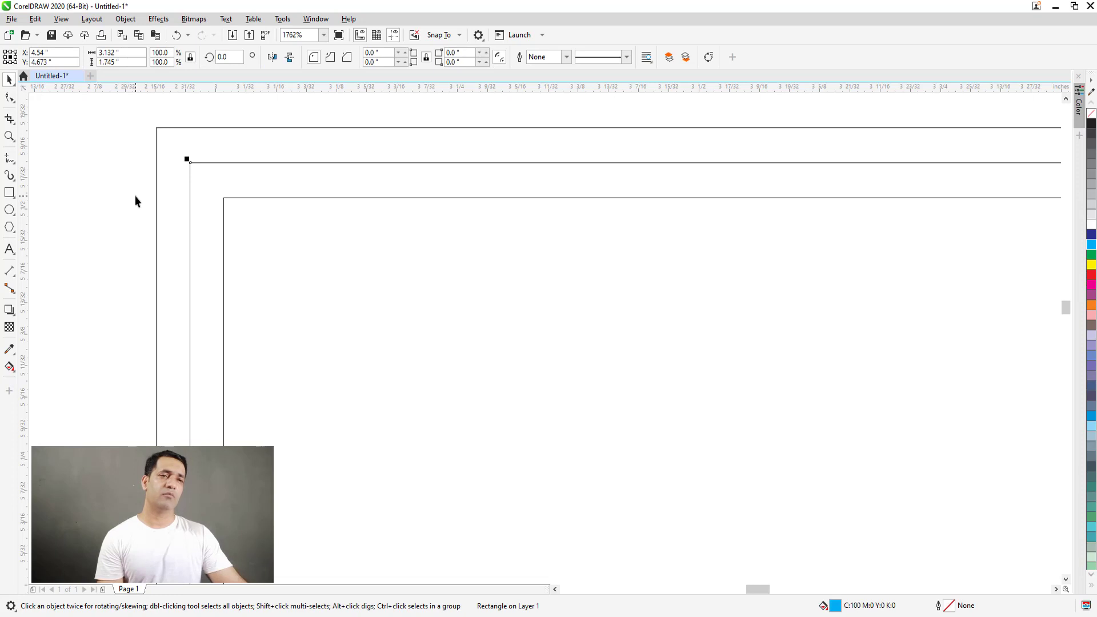
Step: Undo the outline conversion and return to Enhanced view
key(ctrl+z)
click(61, 19)
click(81, 60)
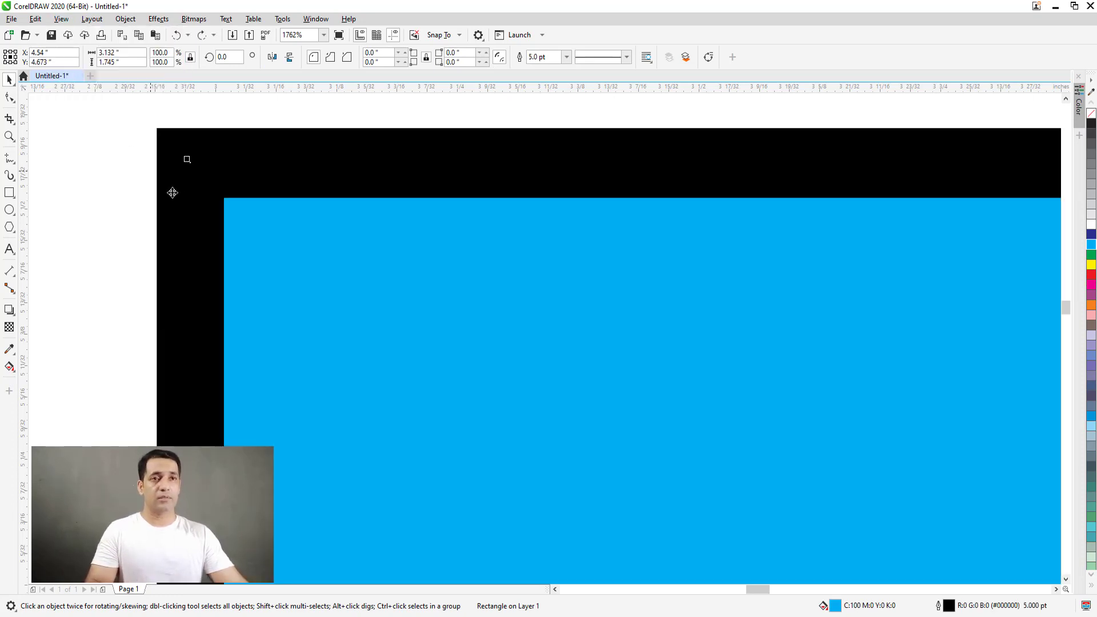
Step: Set the rectangle's outline position to outside
key(F12)
click(445, 372)
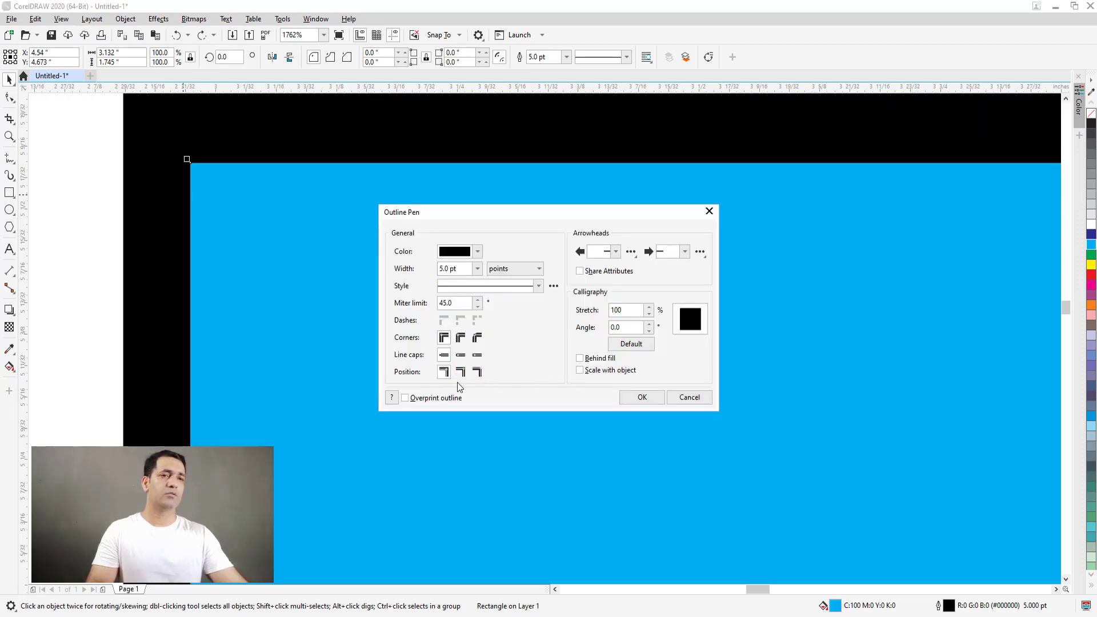
click(634, 398)
Step: Convert the outside outline to an object and examine its edges against the rectangle in Wireframe view
key(z)
drag(229, 209, 605, 409)
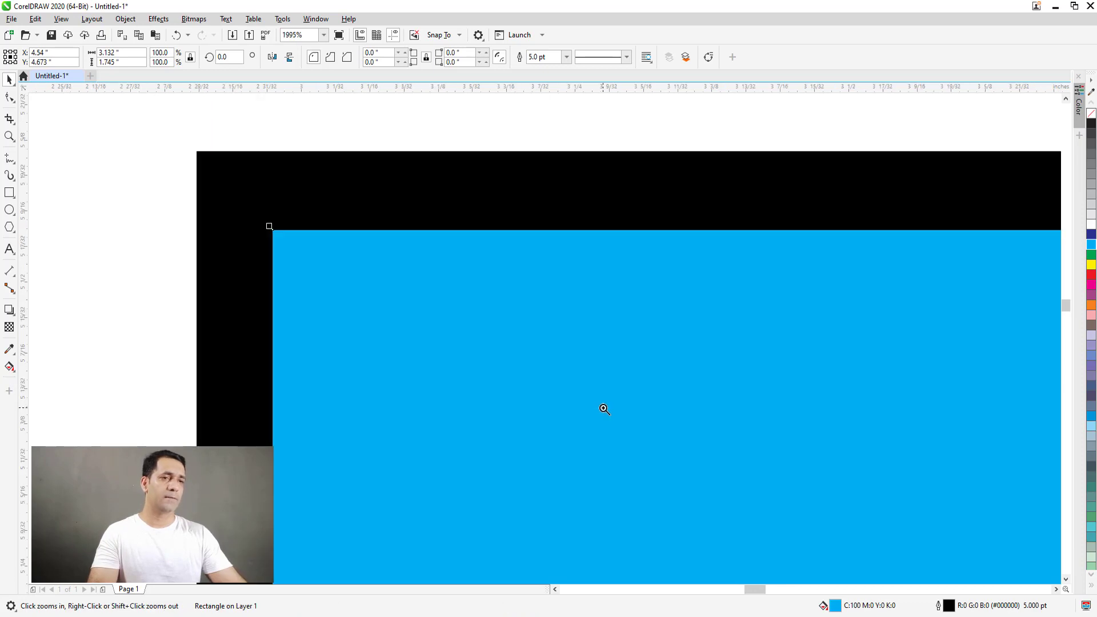
key(ctrl+shift+q)
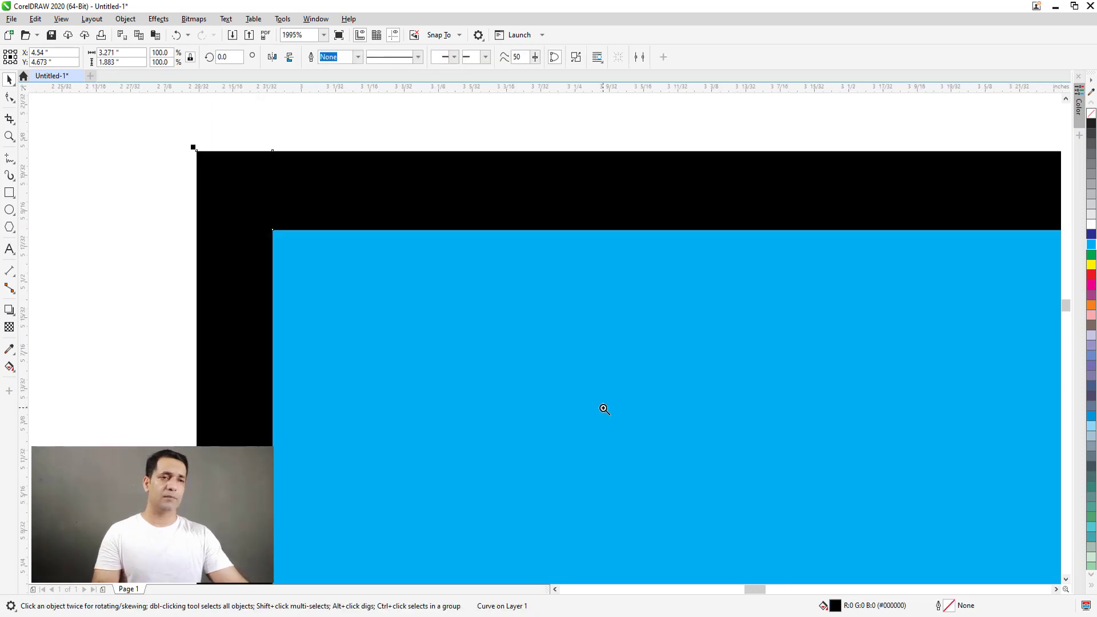
click(60, 21)
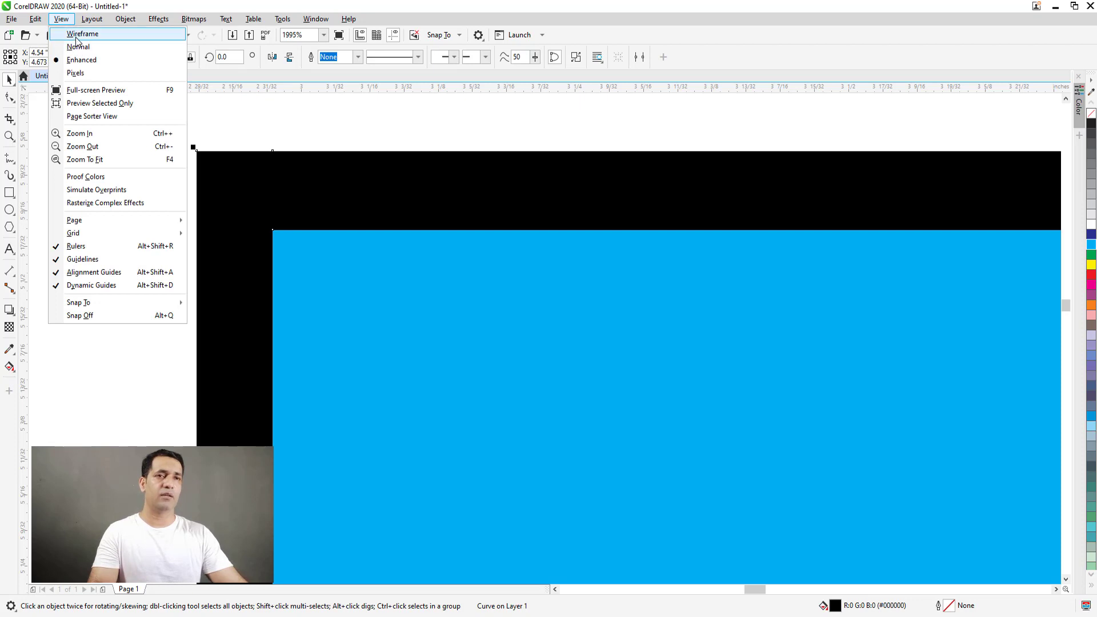
click(77, 36)
click(133, 165)
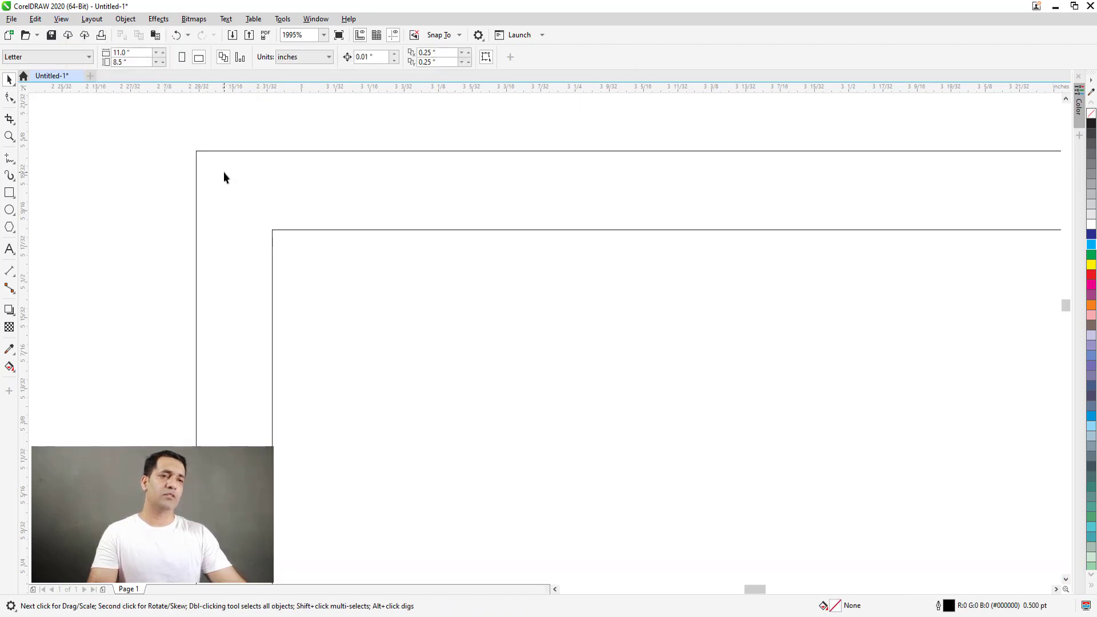
Step: Return to Enhanced view and undo both the outline conversion and the outside outline position
click(61, 19)
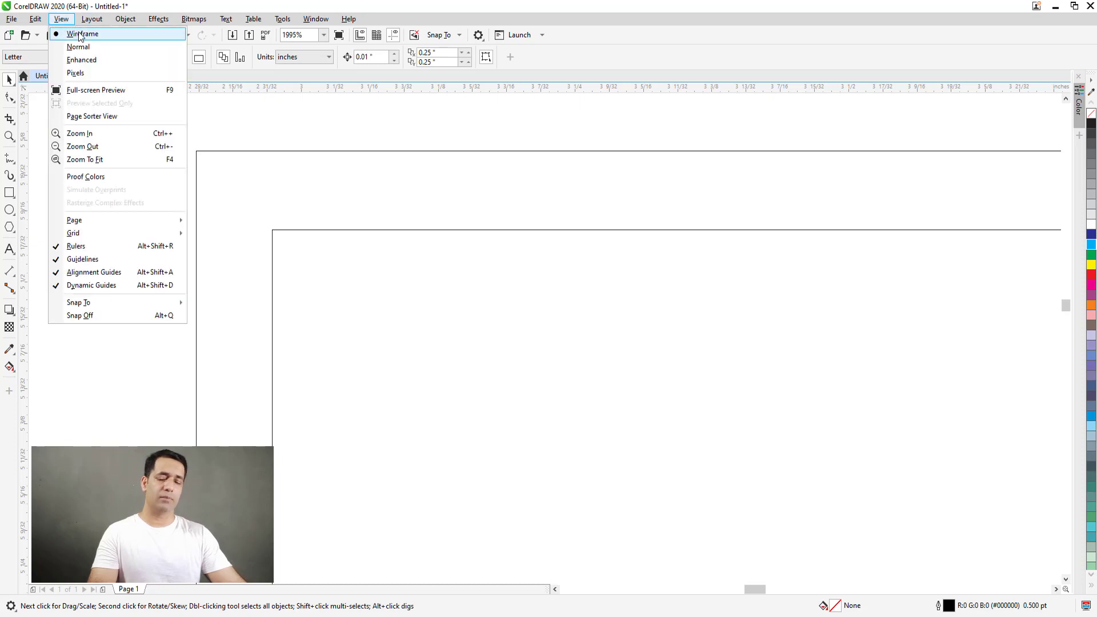
click(84, 62)
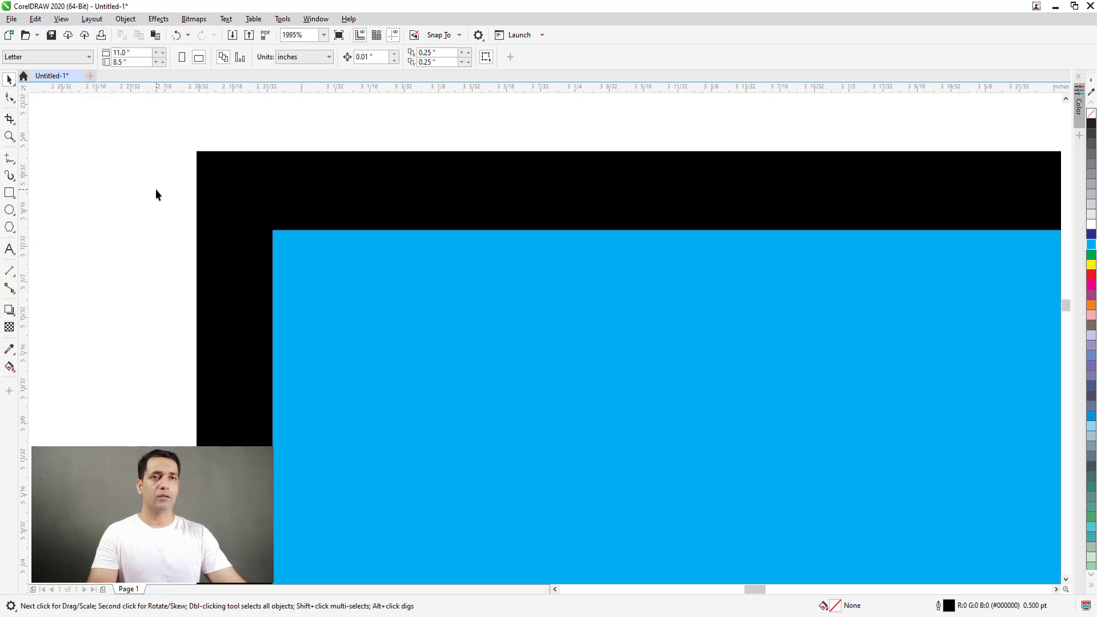
key(Tab)
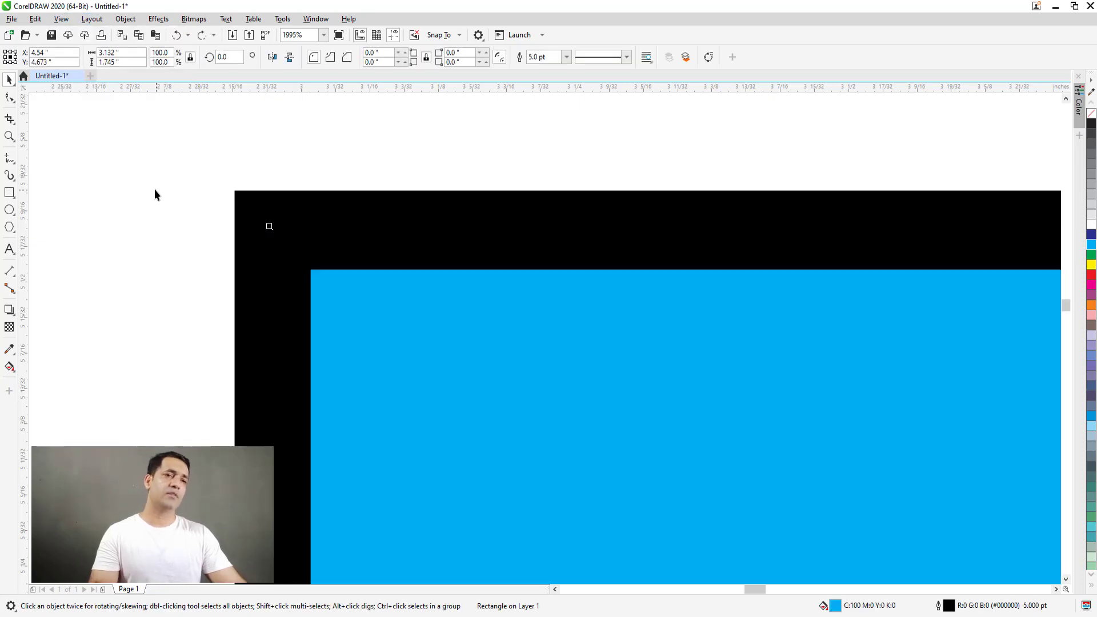
Step: Preview the outside and centered outline positions on the rectangle and apply the inside position
key(F12)
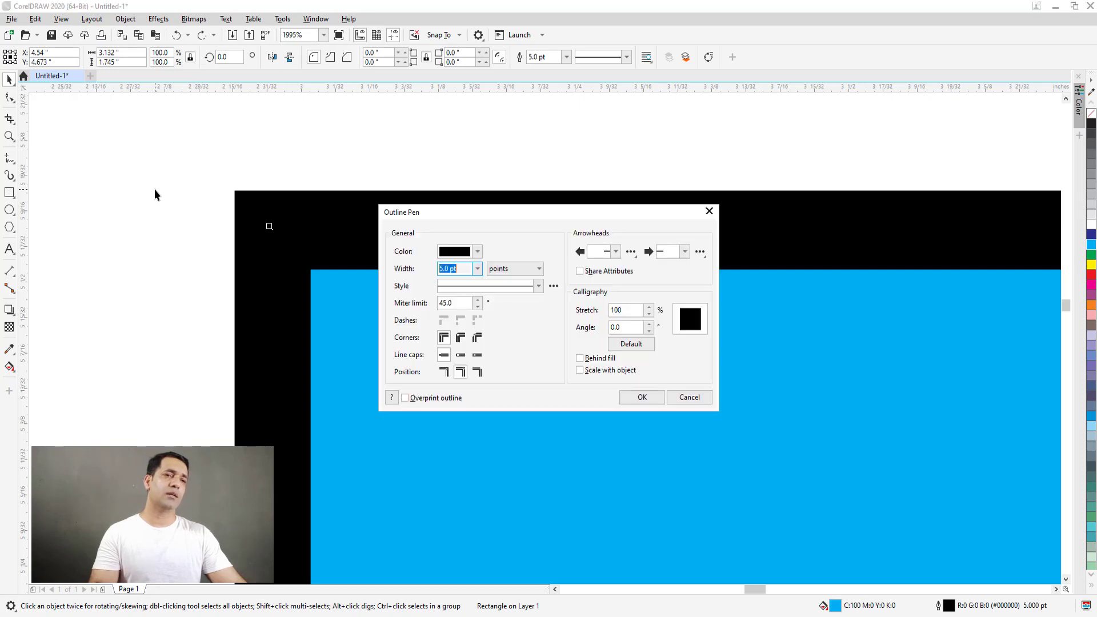
click(444, 373)
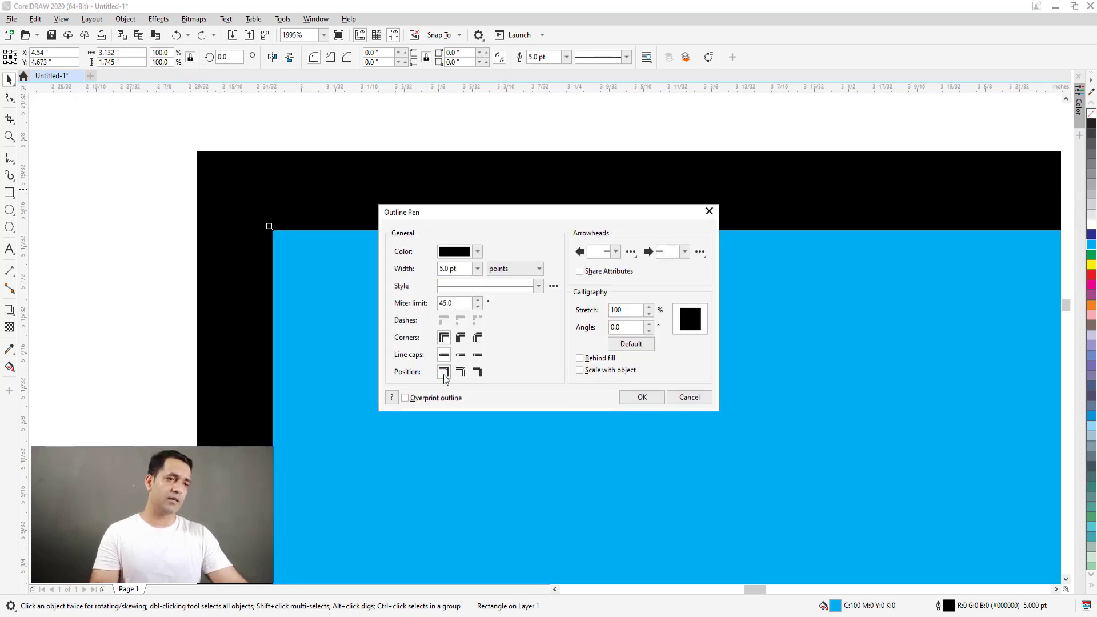
click(465, 375)
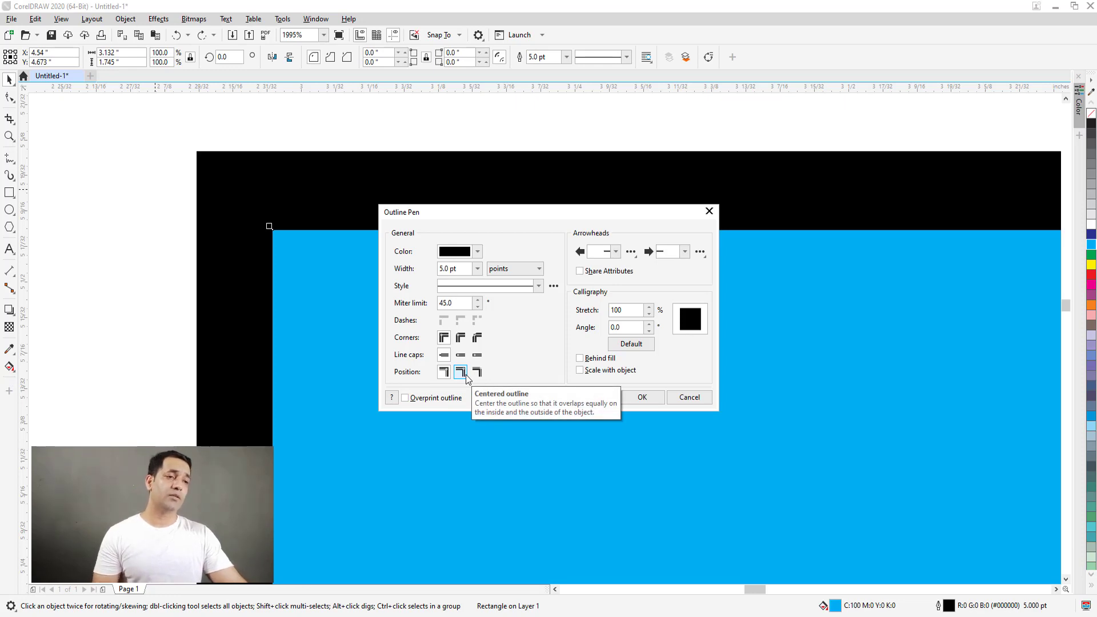
click(465, 375)
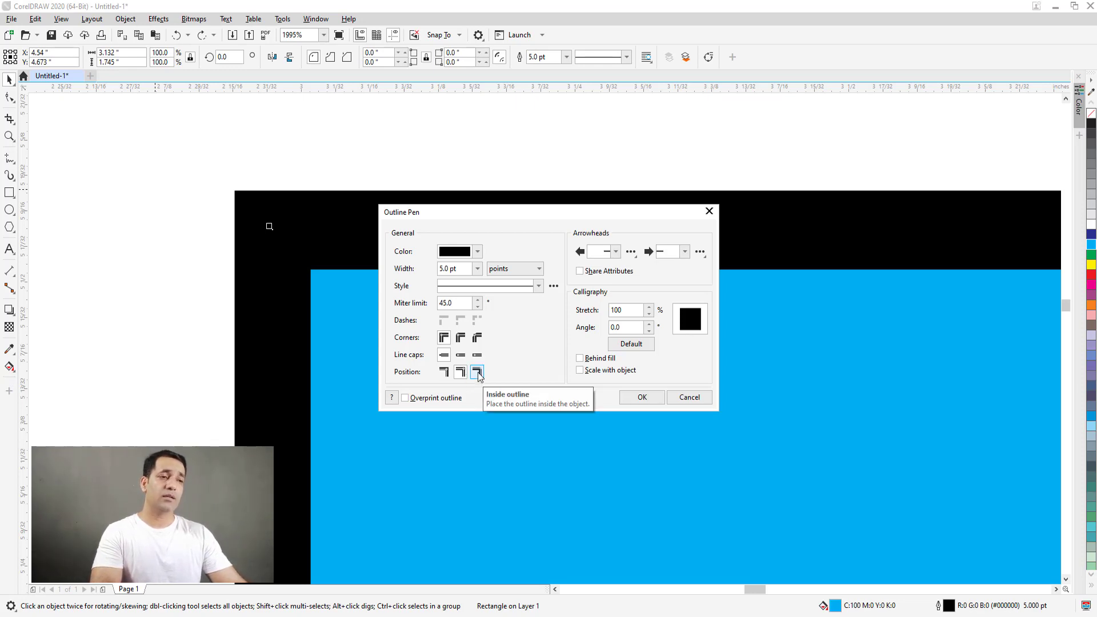
click(478, 373)
click(629, 398)
Step: Examine the rectangle's inside outline close up at its upper-left corner
click(208, 264)
scroll(266, 245, down, 3)
scroll(396, 323, up, 2)
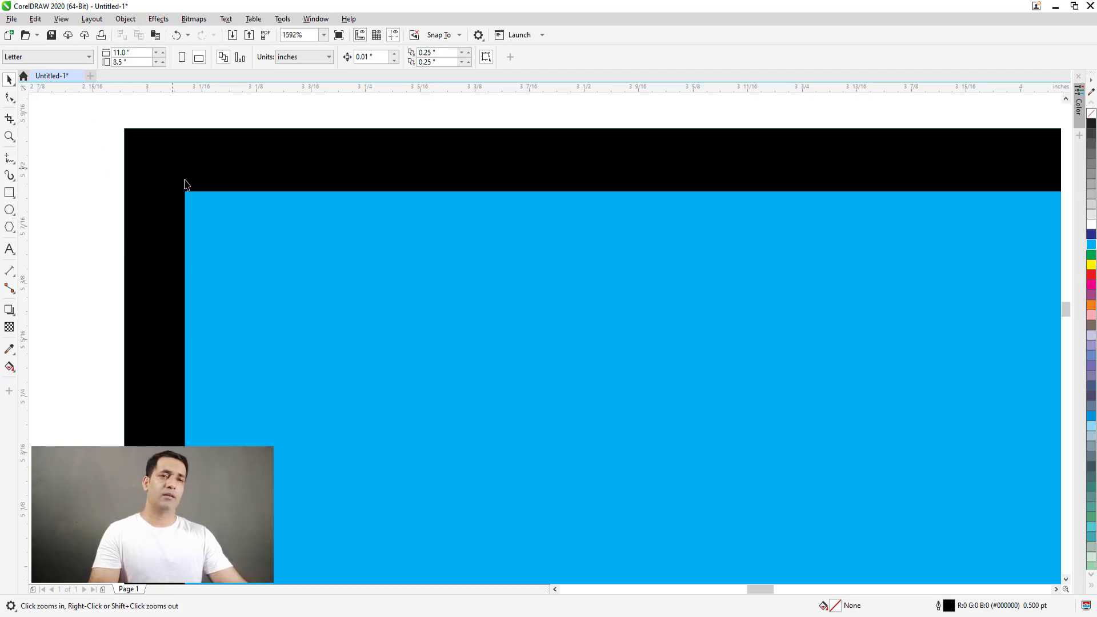
scroll(184, 179, down, 2)
scroll(286, 171, up, 2)
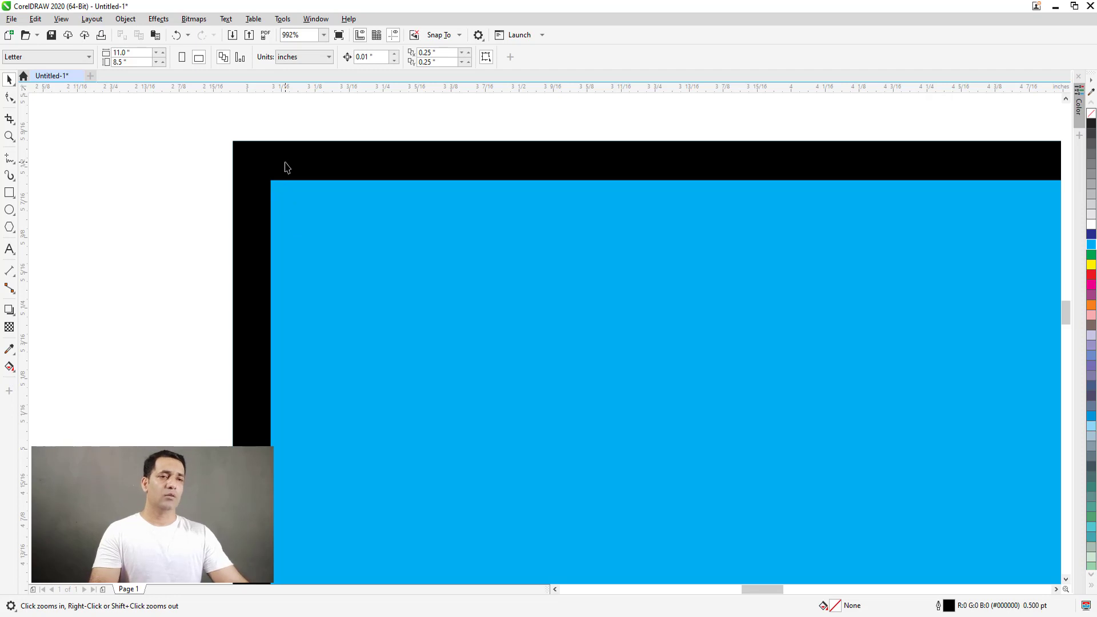
click(286, 171)
scroll(159, 123, up, 2)
scroll(306, 274, down, 3)
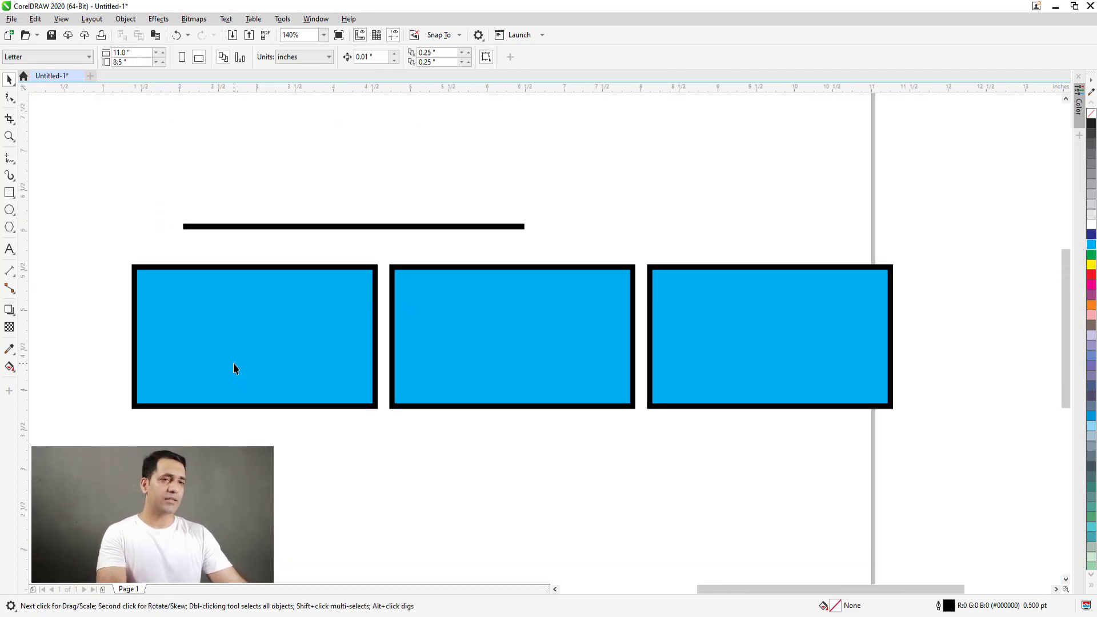
Step: Set the left rectangle's outline position to outside and keep the middle rectangle's outline centered
click(234, 368)
key(F12)
click(444, 372)
click(641, 397)
click(502, 356)
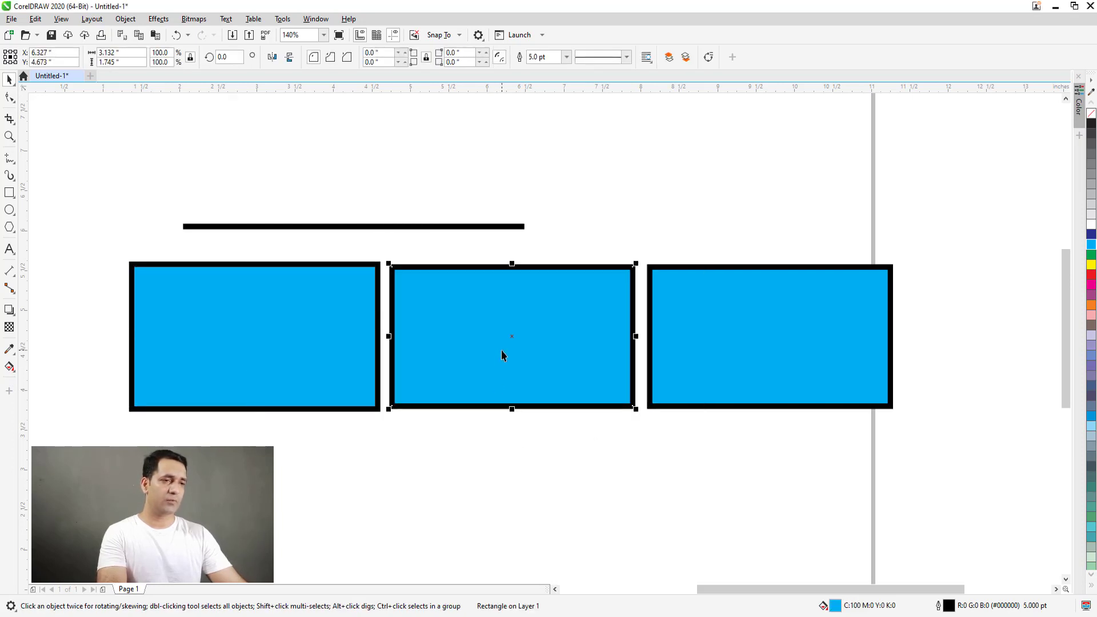
key(F12)
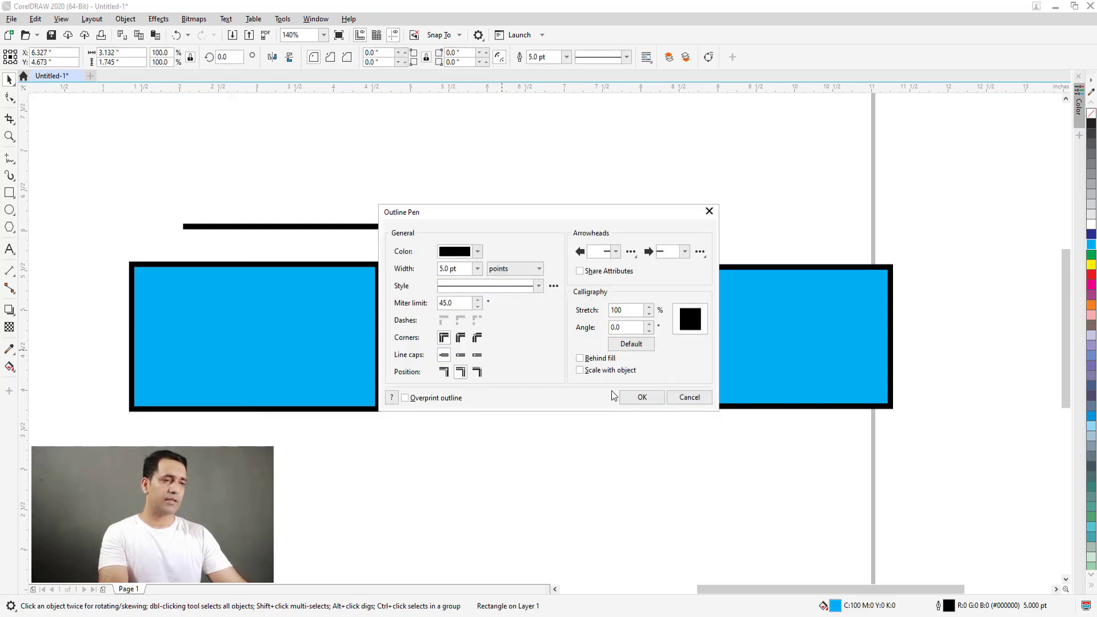
click(642, 397)
Step: Set the right rectangle's outline position to inside
click(697, 342)
key(F12)
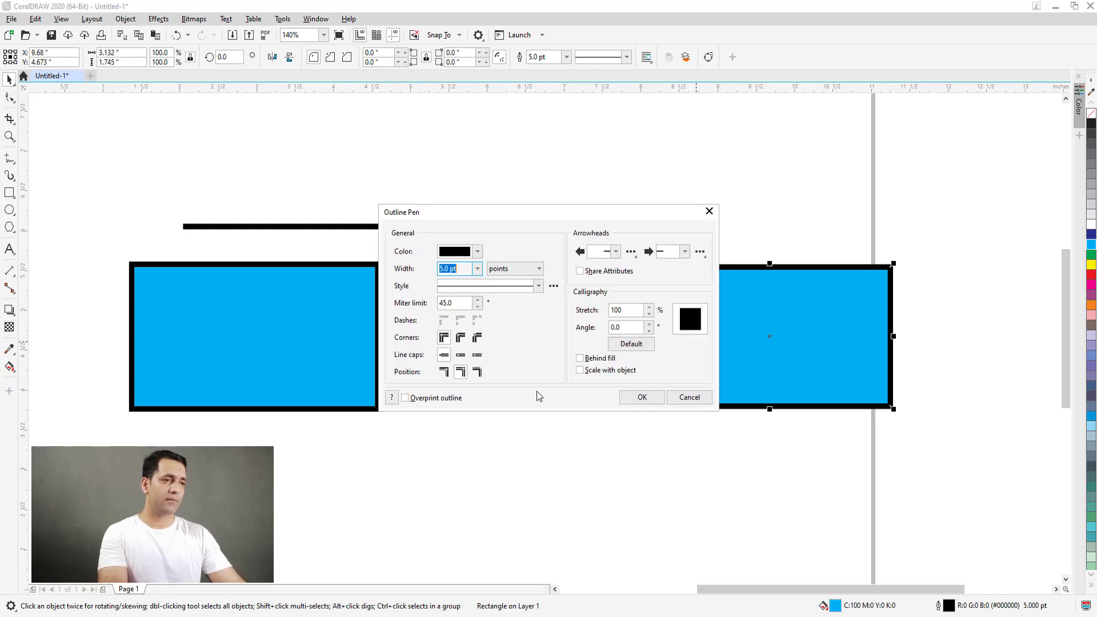
click(478, 372)
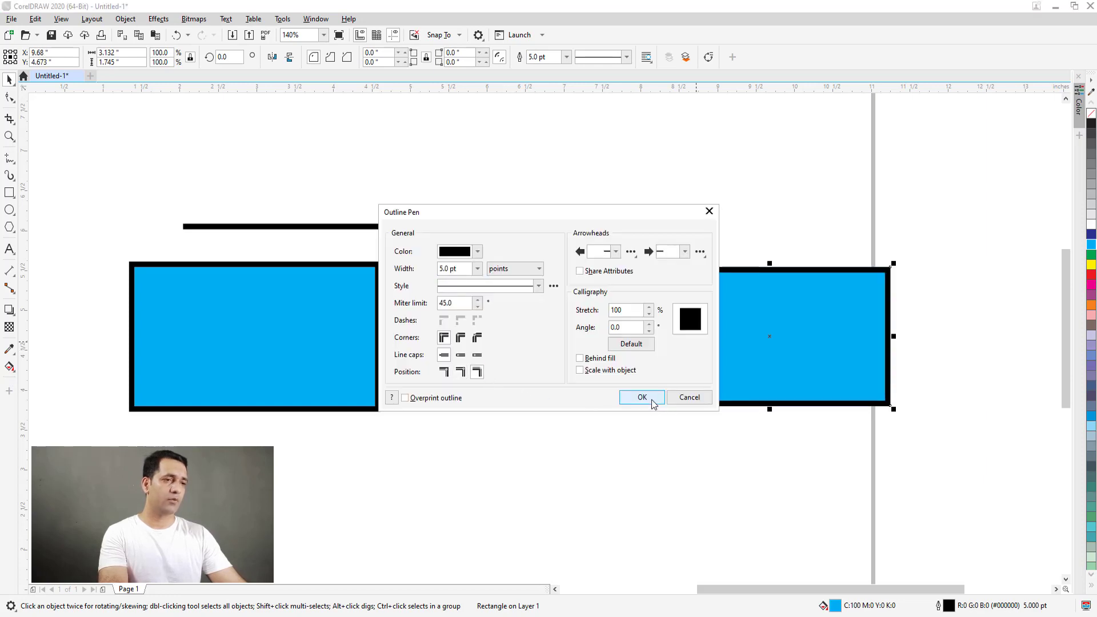
click(646, 397)
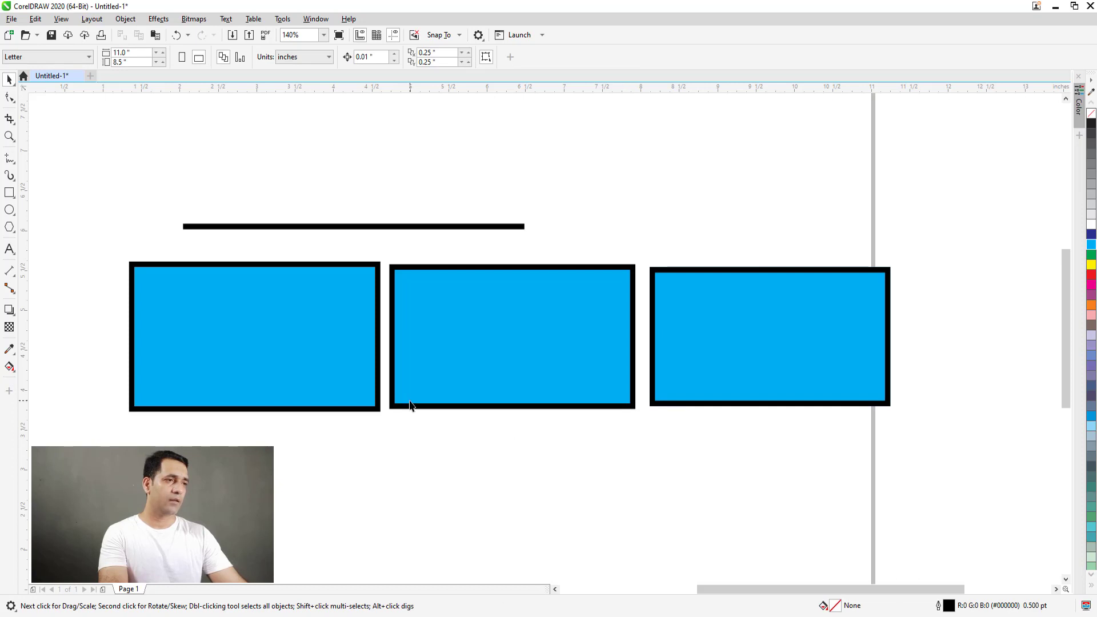
Step: Compare the outside, centered and inside outlines by selecting the three rectangles one after another
key(z)
drag(97, 240, 927, 457)
key(space)
click(218, 335)
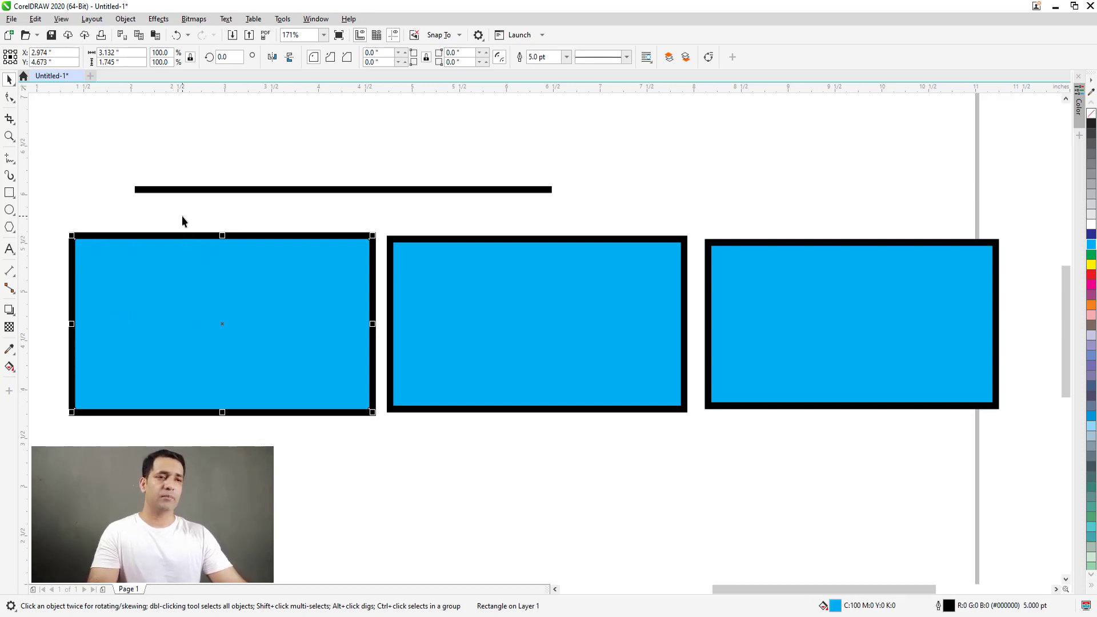
click(429, 297)
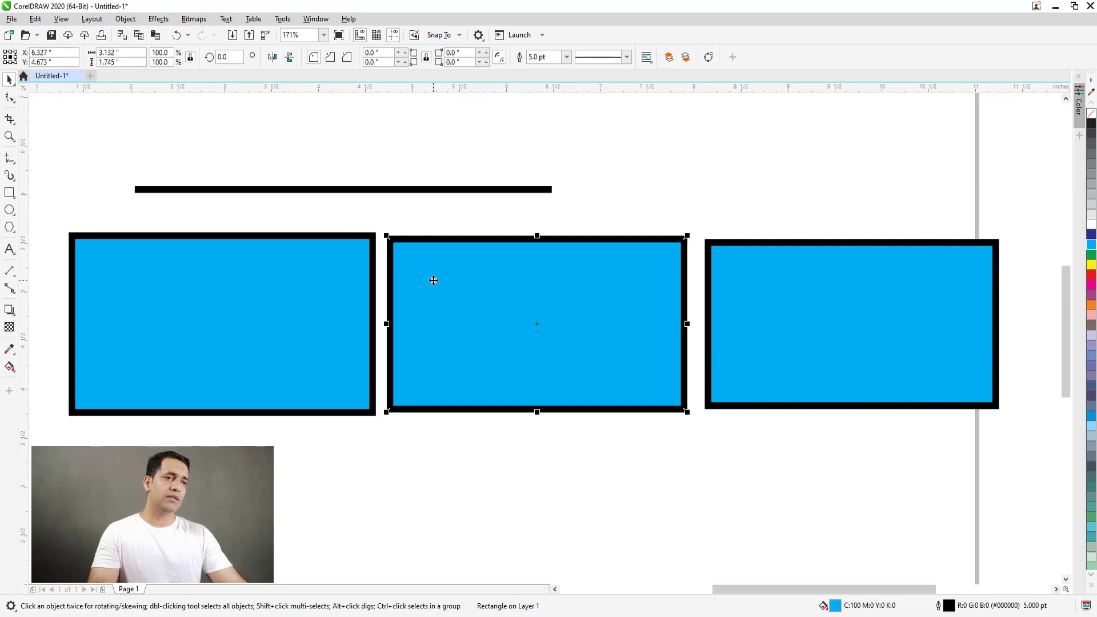
click(718, 275)
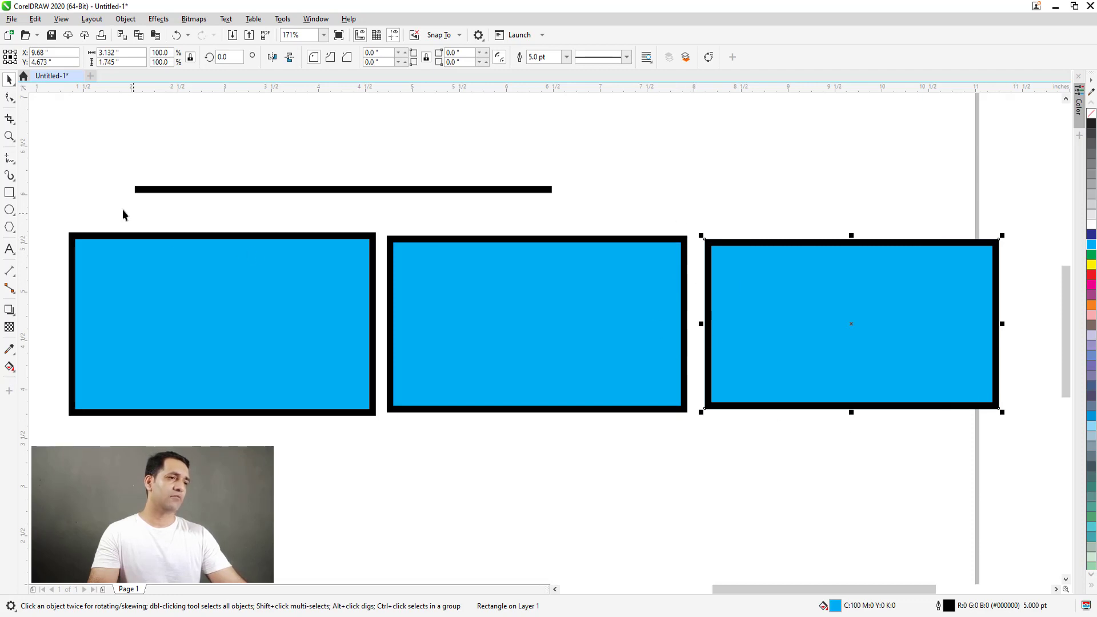
Step: Convert the outlines of all three rectangles to objects and show the drawing in Wireframe view
drag(73, 201, 1003, 420)
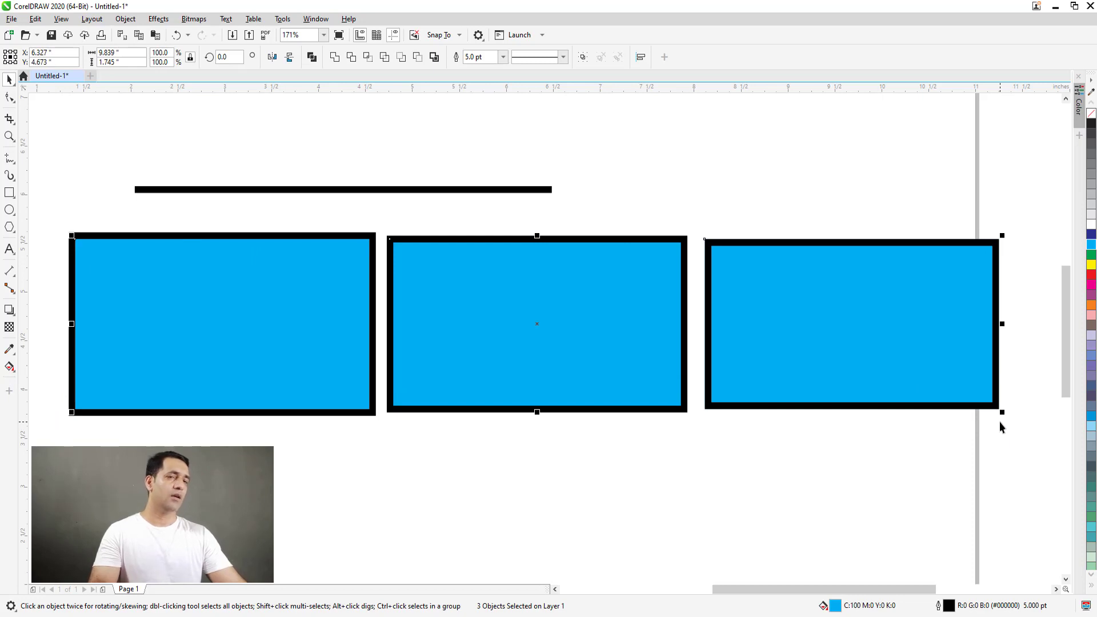
key(ctrl+shift+q)
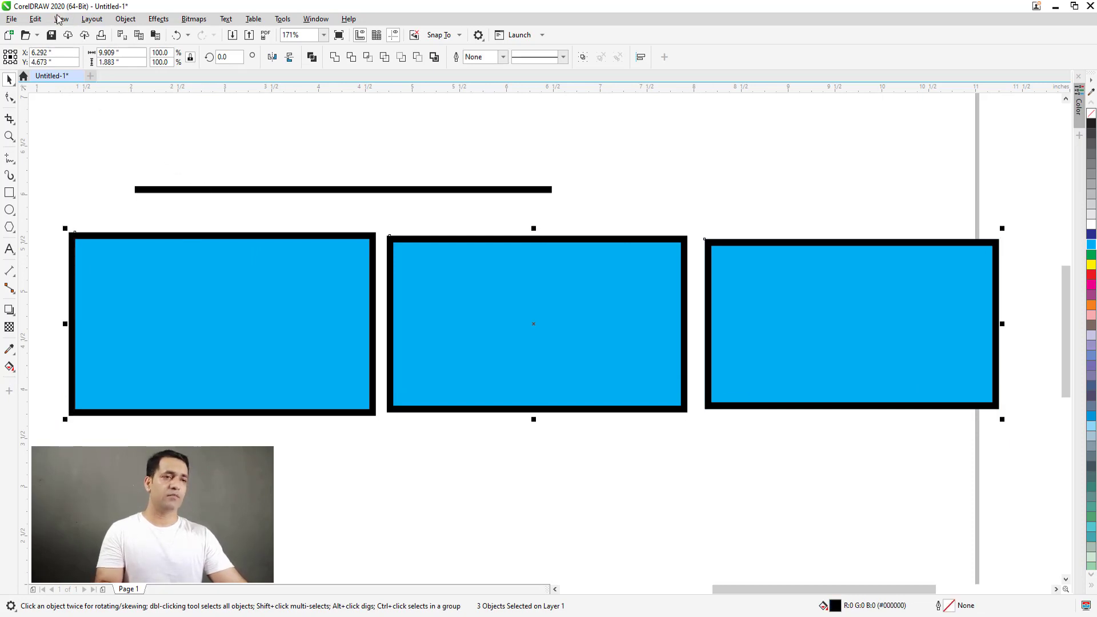
click(61, 19)
click(83, 33)
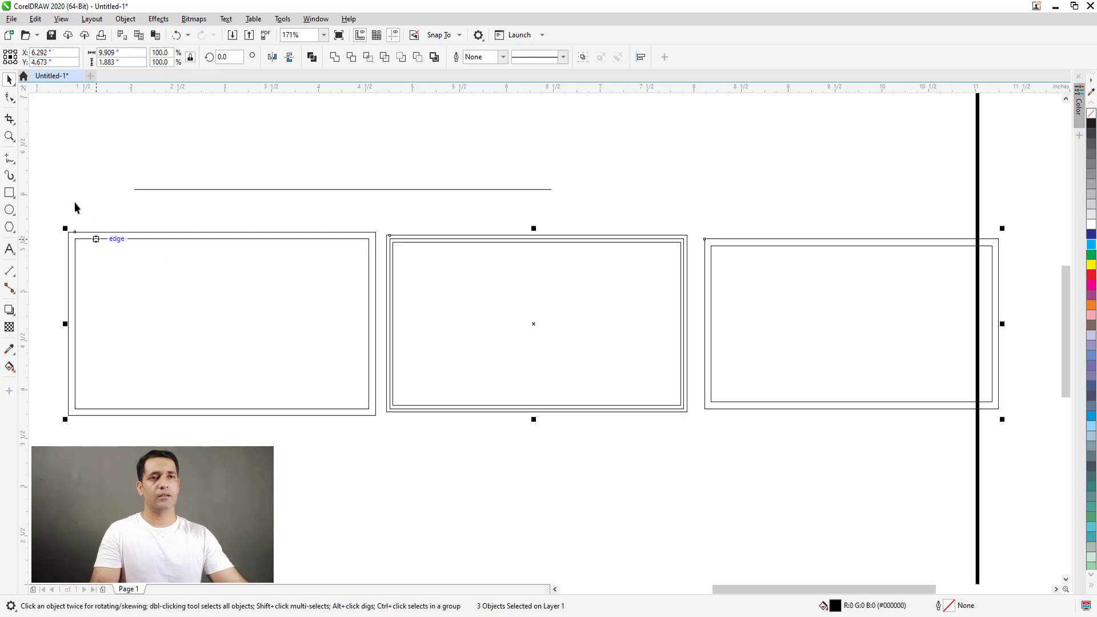
Step: Shift the left rectangle's outline object slightly to check its edges, and undo the move
click(73, 240)
scroll(201, 255, up, 5)
drag(290, 213, 278, 204)
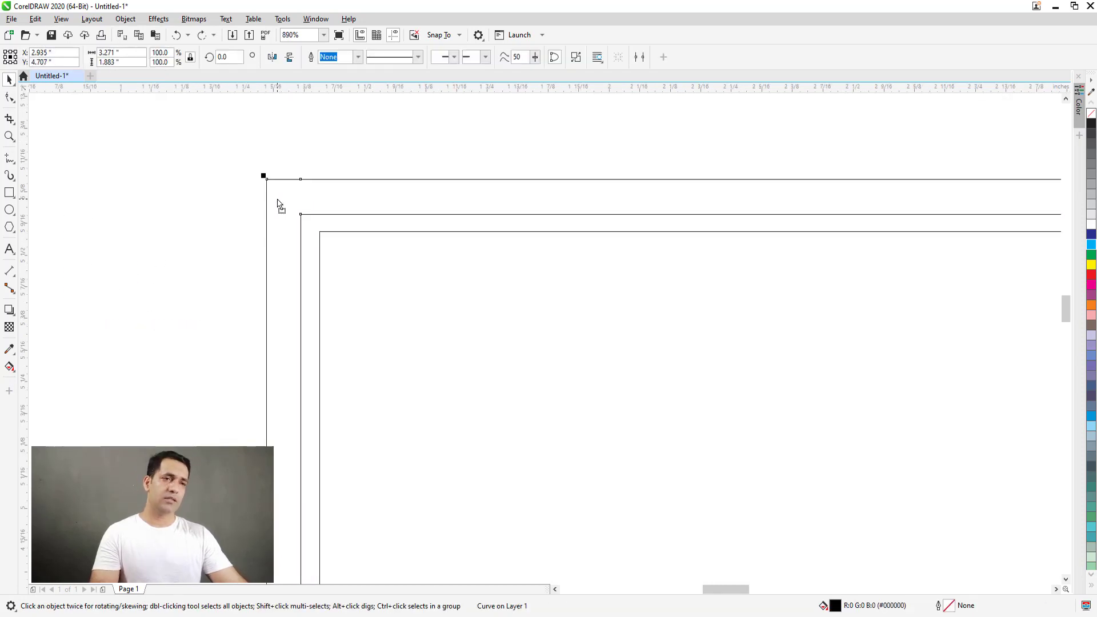
key(ctrl+z)
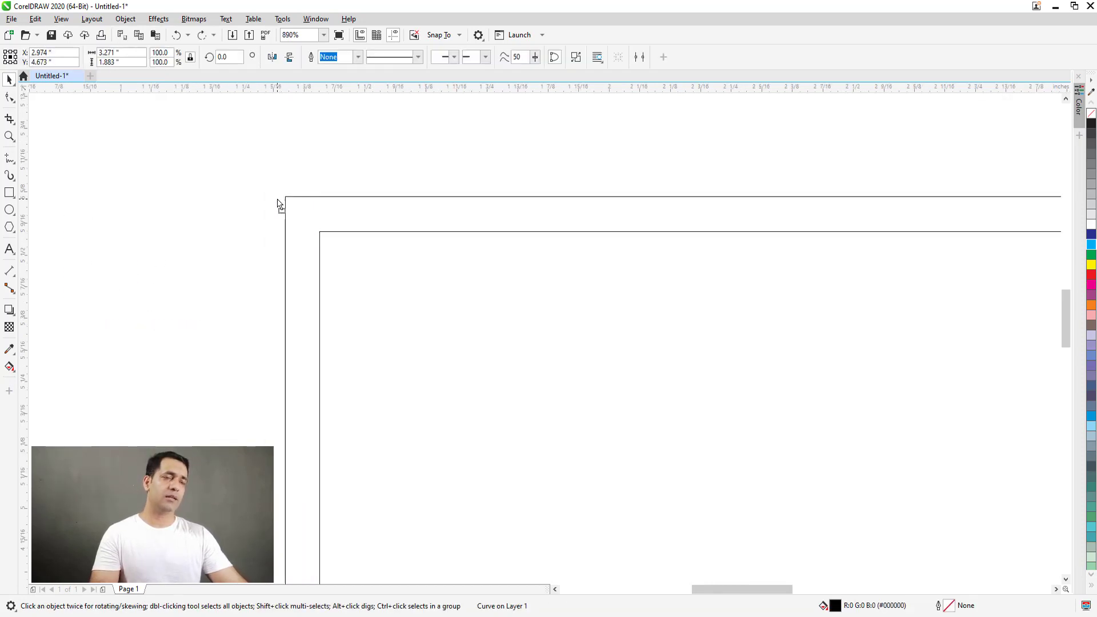
scroll(280, 204, down, 5)
Step: Examine the edges of the middle and right rectangles' outline objects close up, undoing the trial moves
key(z)
drag(632, 208, 696, 257)
key(space)
scroll(480, 189, down, 4)
click(486, 197)
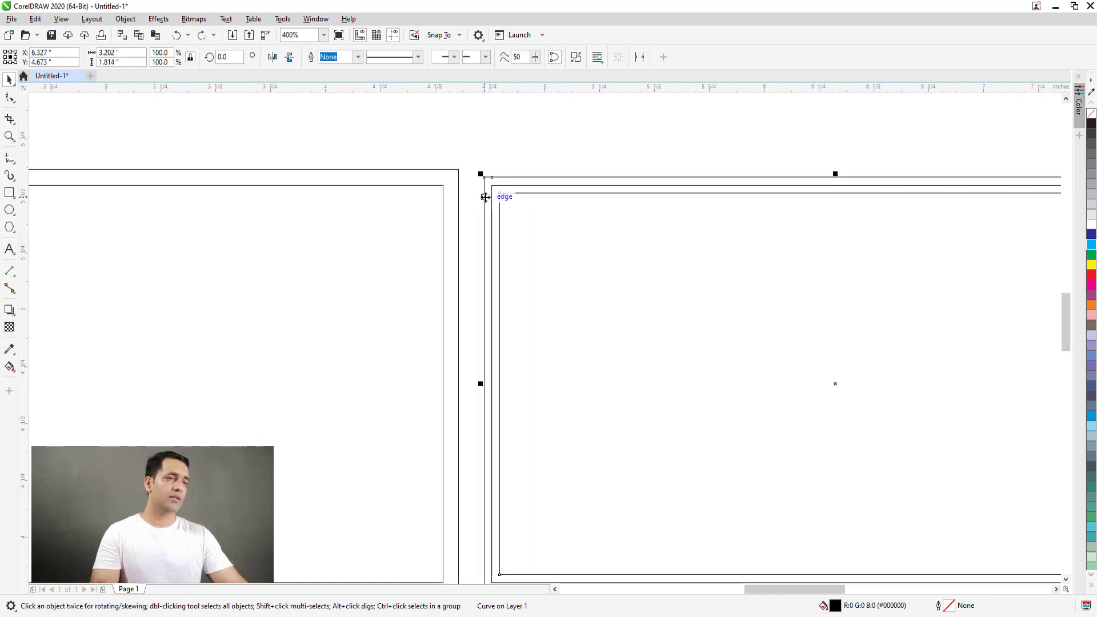
scroll(485, 197, down, 3)
key(z)
drag(833, 172, 886, 250)
key(space)
key(ctrl+z)
drag(567, 258, 570, 269)
key(ctrl+z)
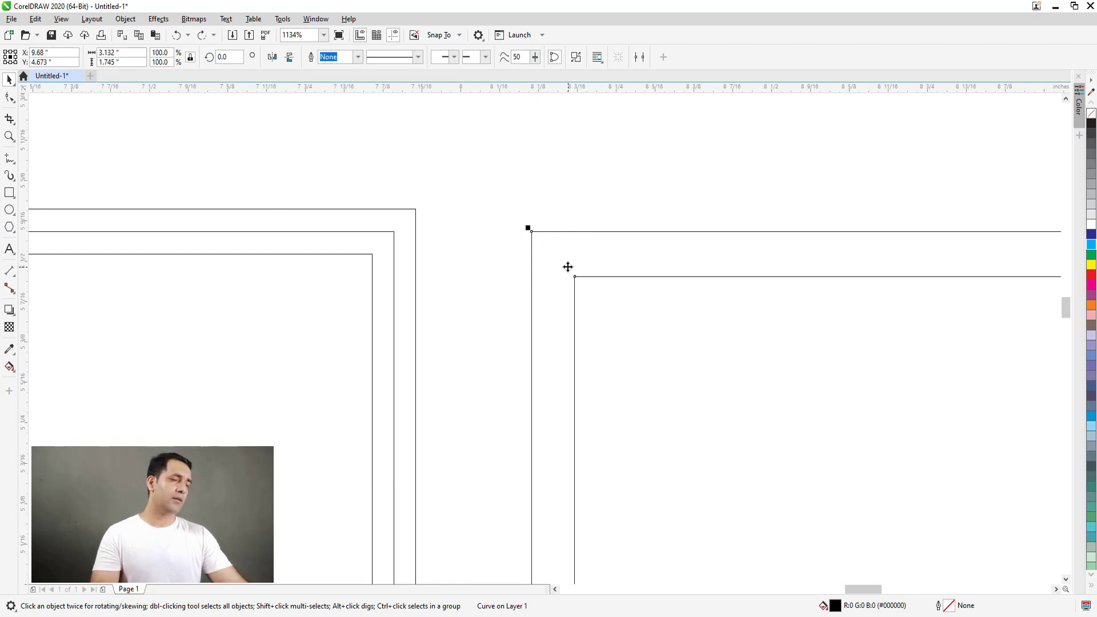
Step: Return to Enhanced view and delete the three rectangles together with their outline objects
key(Escape)
key(shift+F4)
key(z)
drag(143, 214, 816, 418)
key(alt+v)
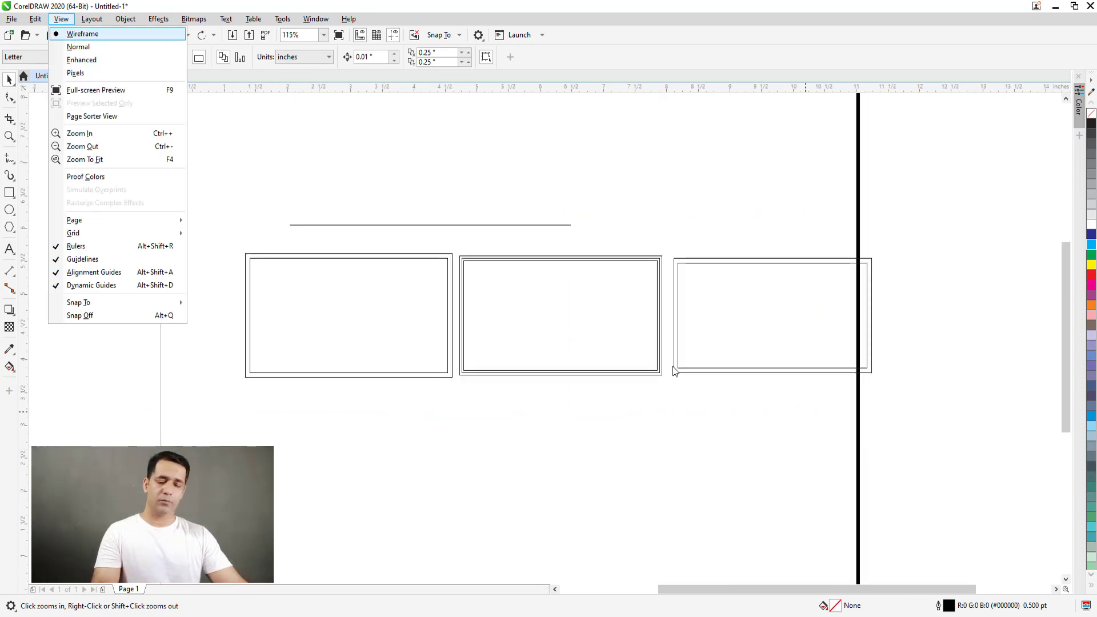
key(e)
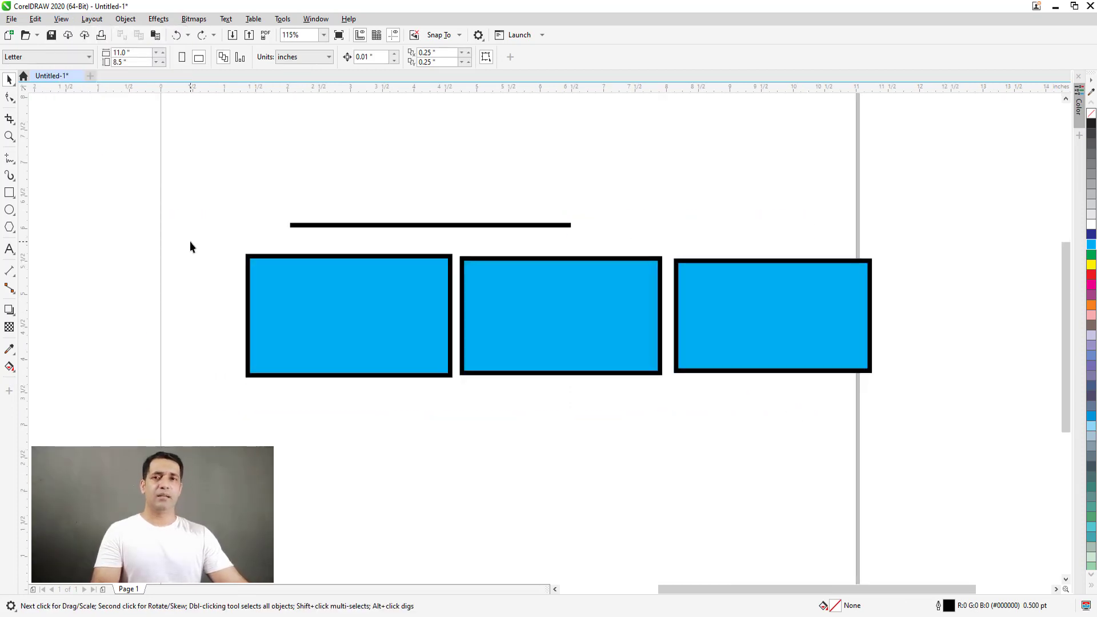
drag(192, 238, 906, 382)
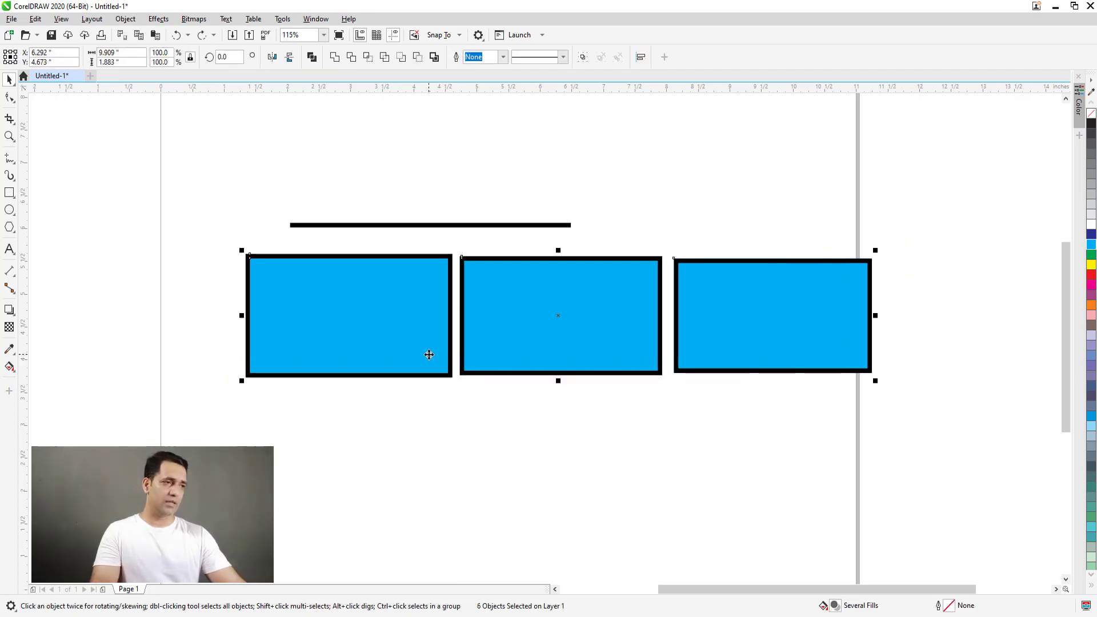
key(Delete)
Step: Try Arrowhead 2 at the start of the line in the Outline Pen settings
key(F12)
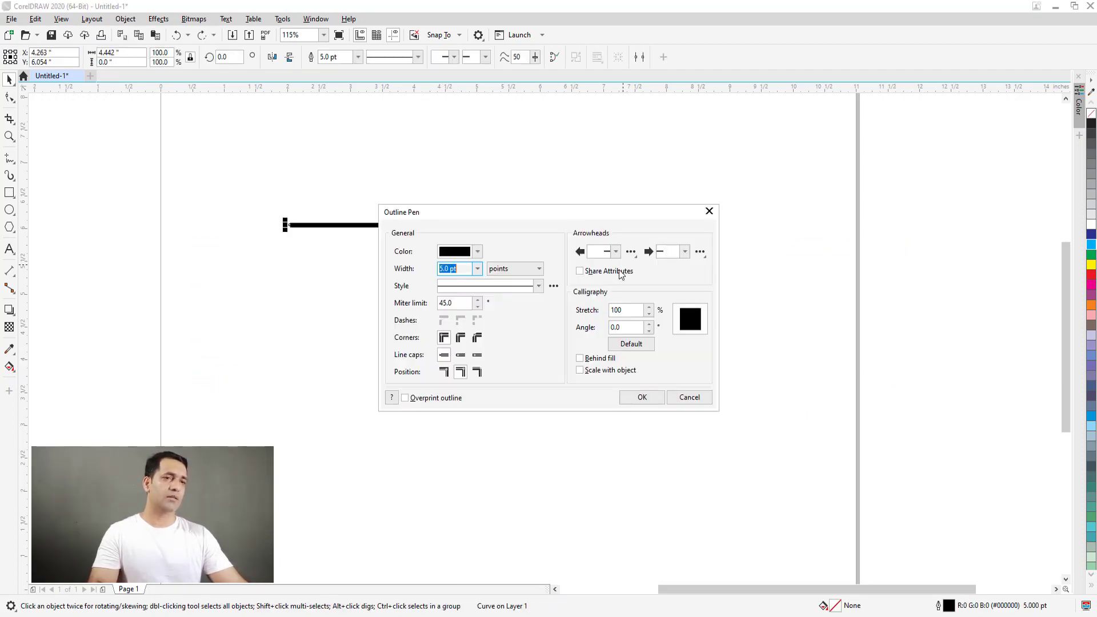
drag(583, 214, 570, 225)
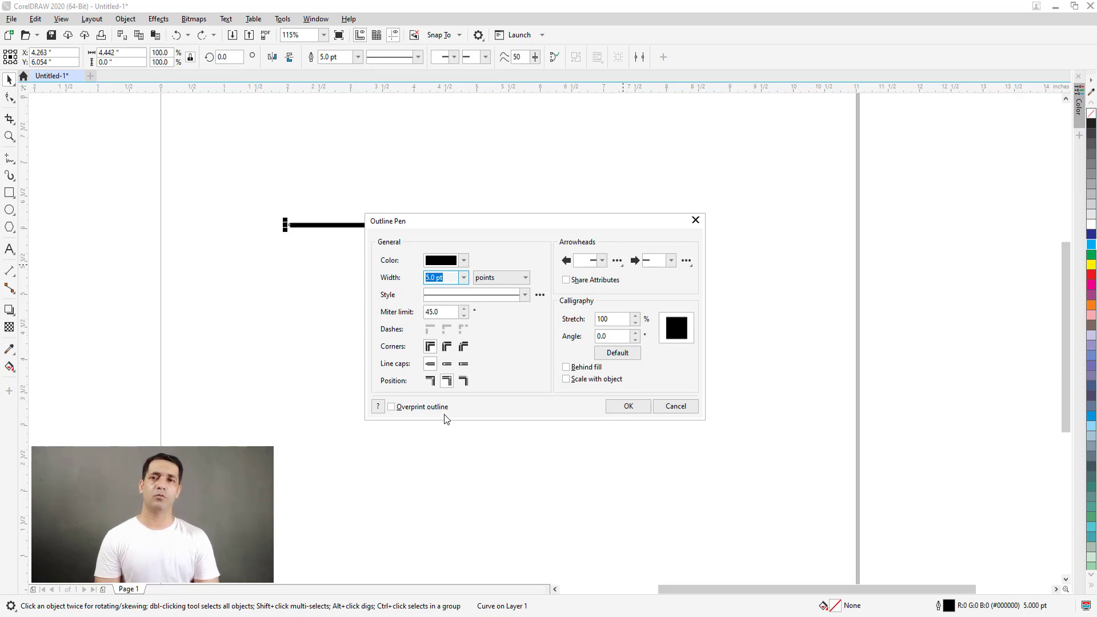
click(603, 261)
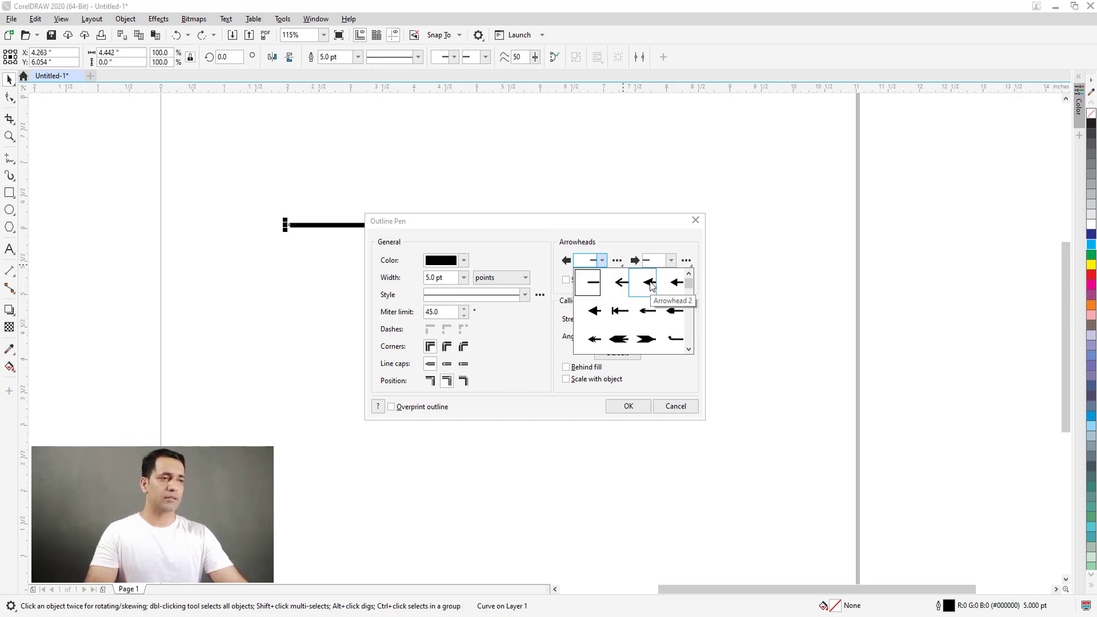
mouse_move(690, 292)
mouse_down()
mouse_move(694, 346)
mouse_move(692, 290)
mouse_up()
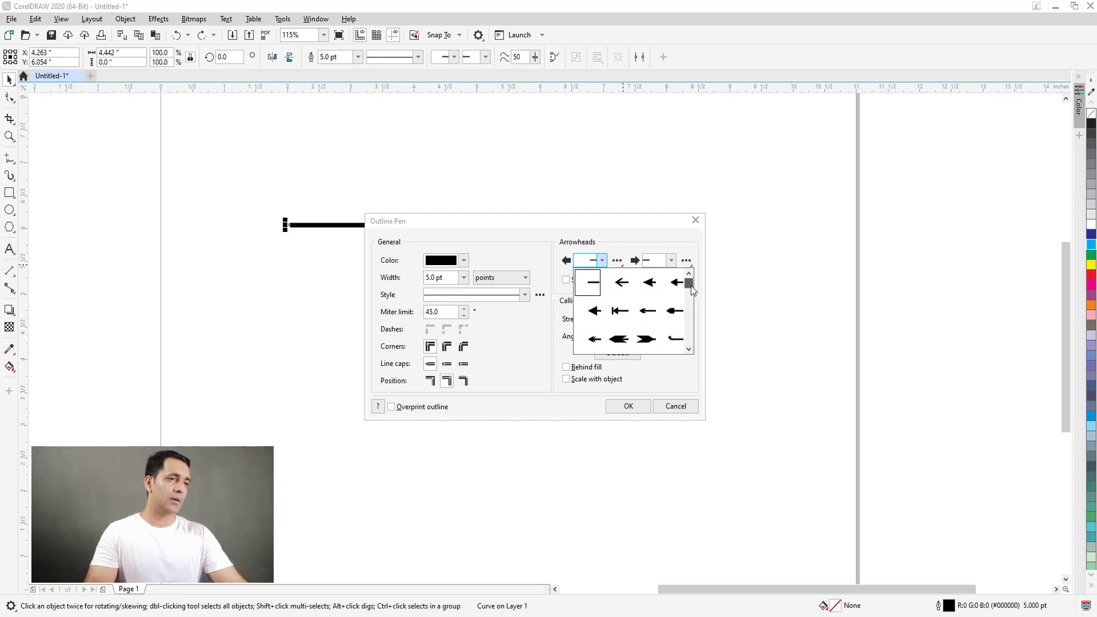
click(656, 293)
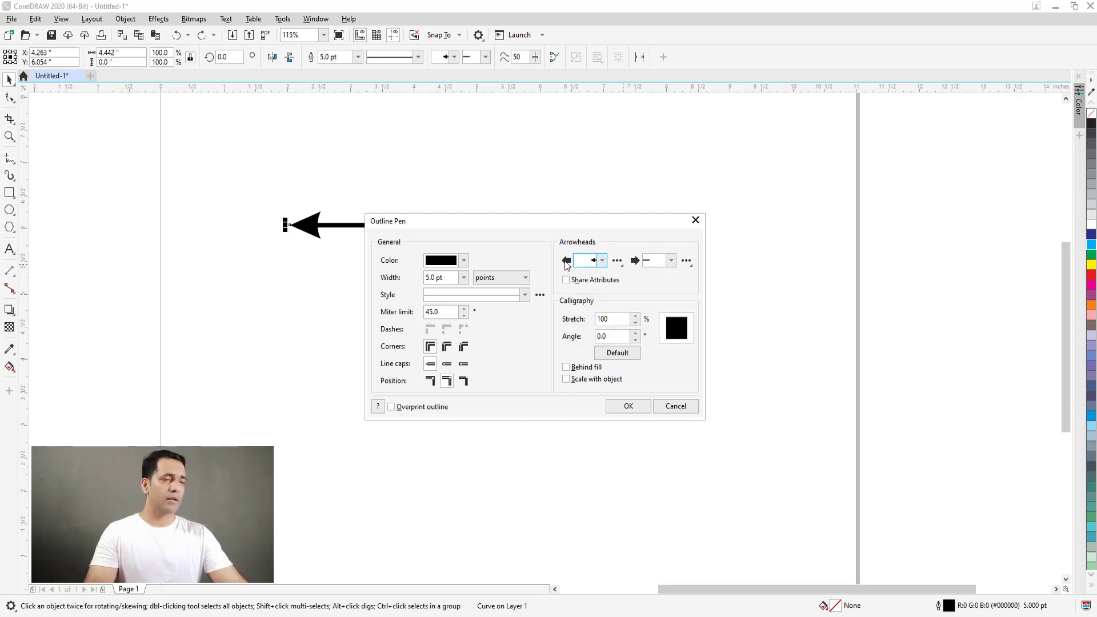
Step: Try an arrowhead at the line's end, remove it again and discard the Outline Pen changes
click(671, 260)
click(727, 283)
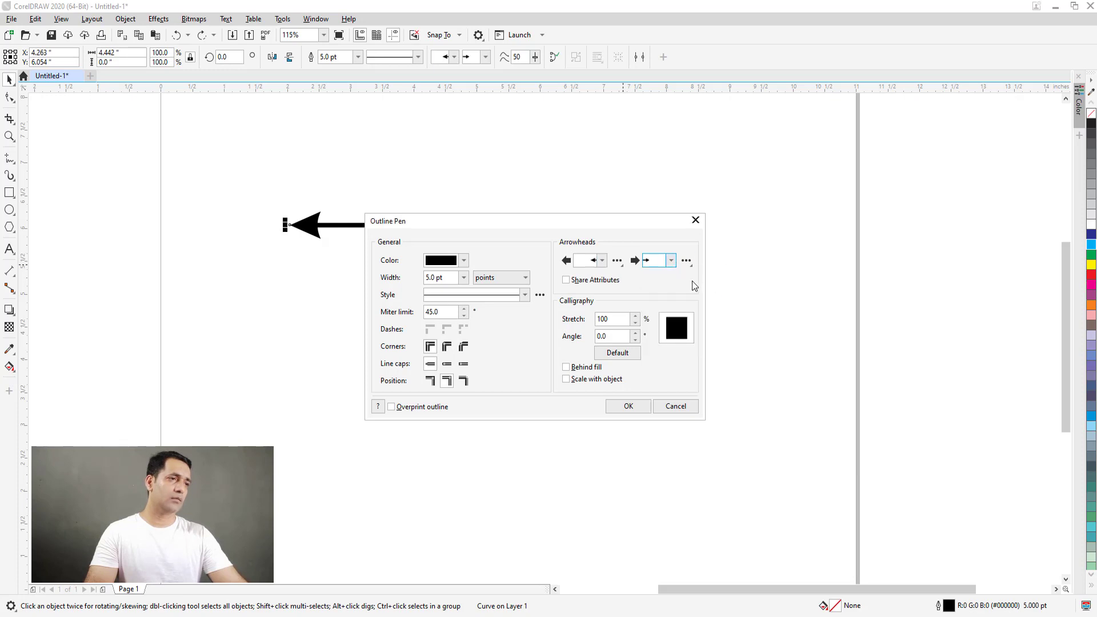
drag(578, 223, 496, 289)
click(588, 328)
click(569, 378)
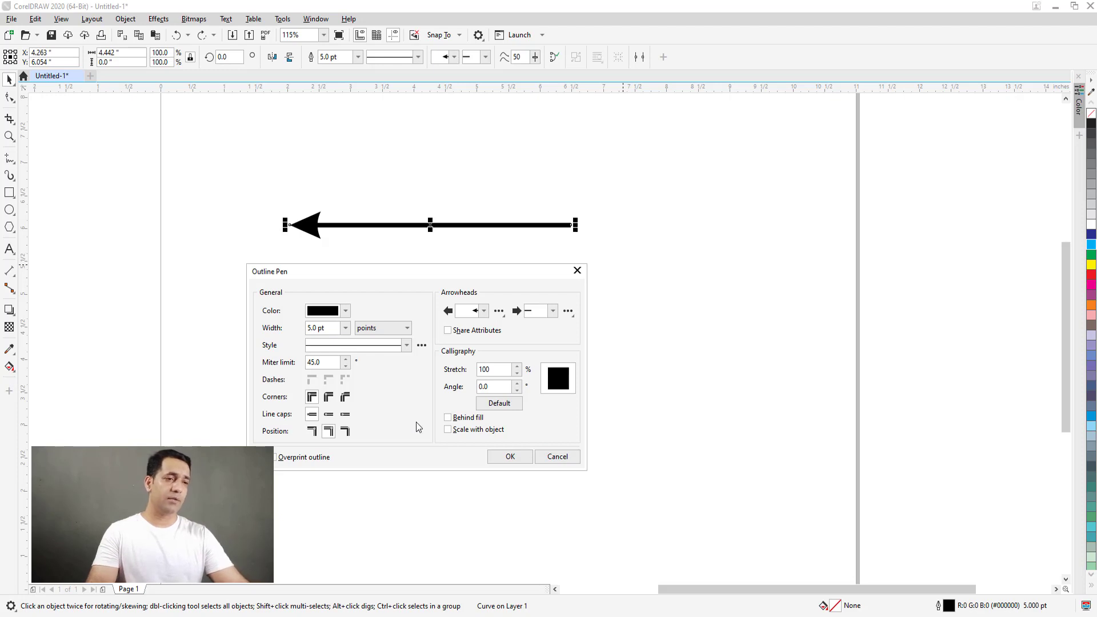
key(Escape)
Step: Draw a rectangle about 5.03 by 2.67 inches below the line with a cyan fill and no outline
key(F6)
drag(299, 292, 621, 472)
click(1092, 244)
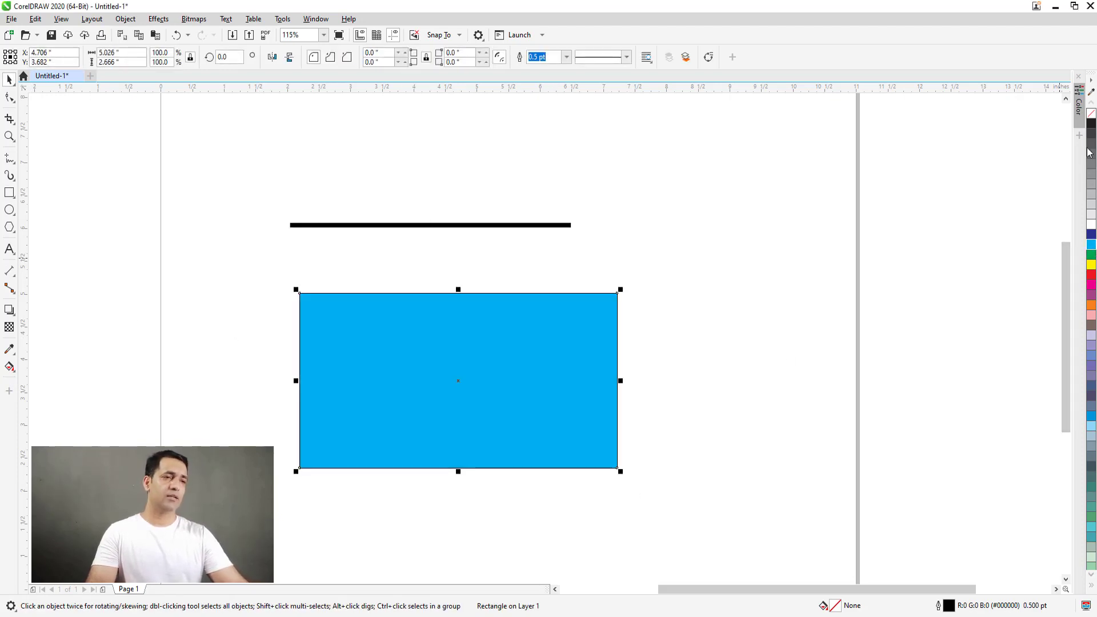
right_click(1092, 113)
Step: Delete the line above the cyan rectangle and give the rectangle a 5 pt outline
drag(196, 173, 619, 269)
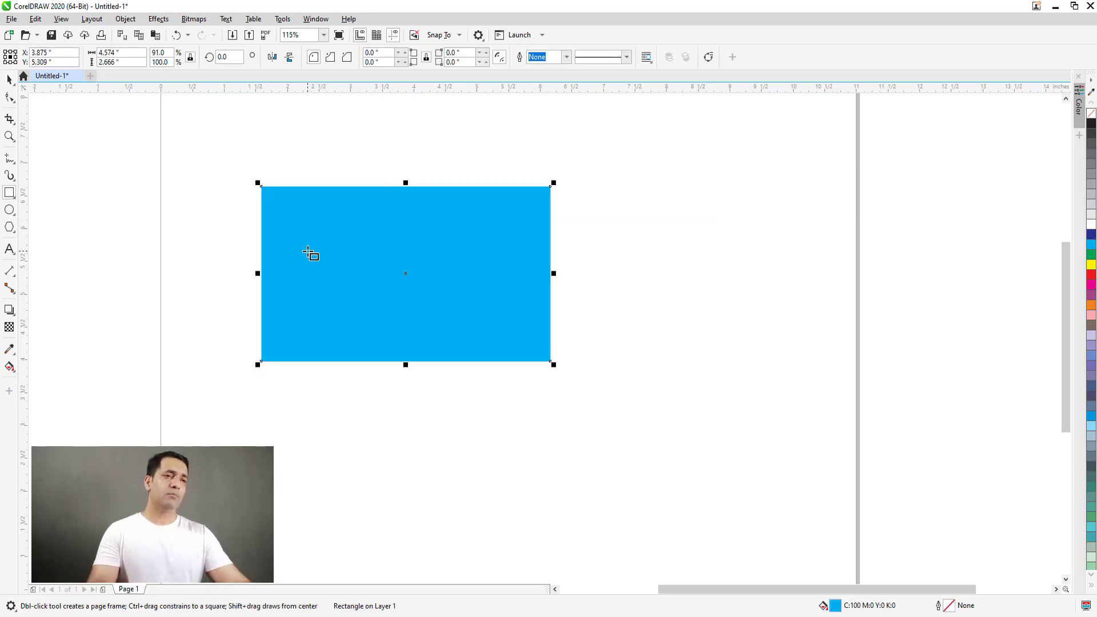
key(F12)
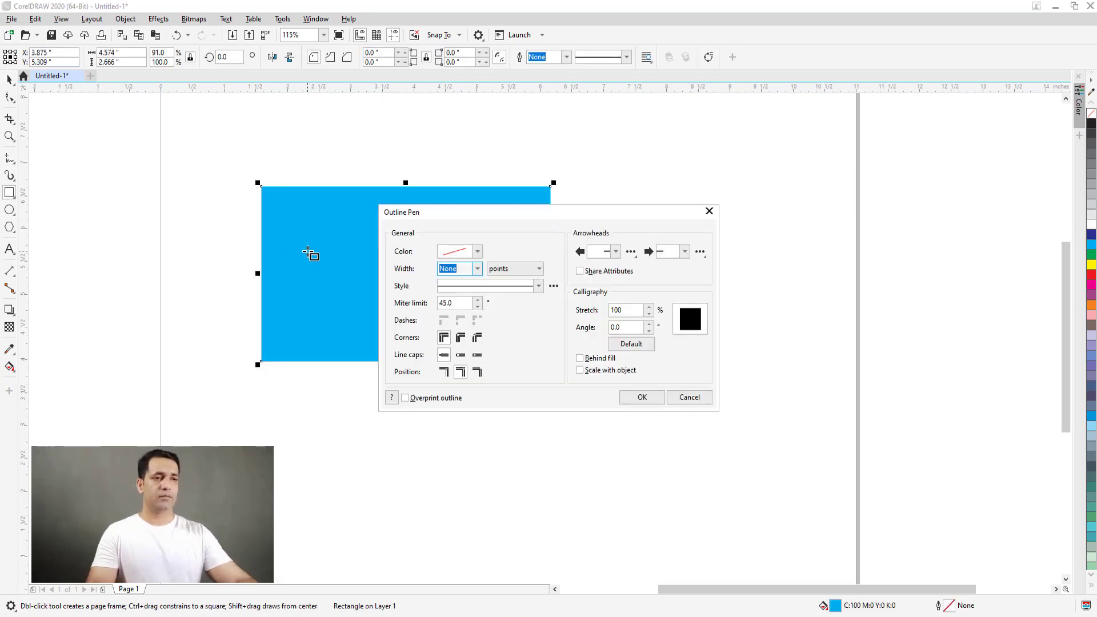
text(5)
key(Return)
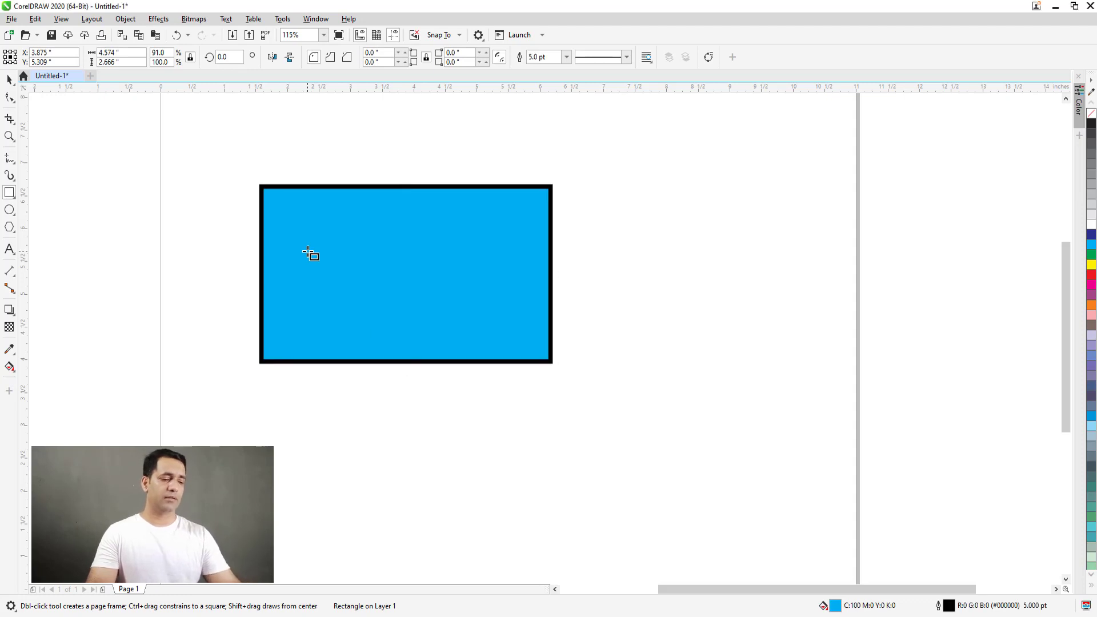
Step: Move the rectangle slightly down and set its outline to 15 pt with Behind fill turned on
key(z)
drag(235, 171, 638, 426)
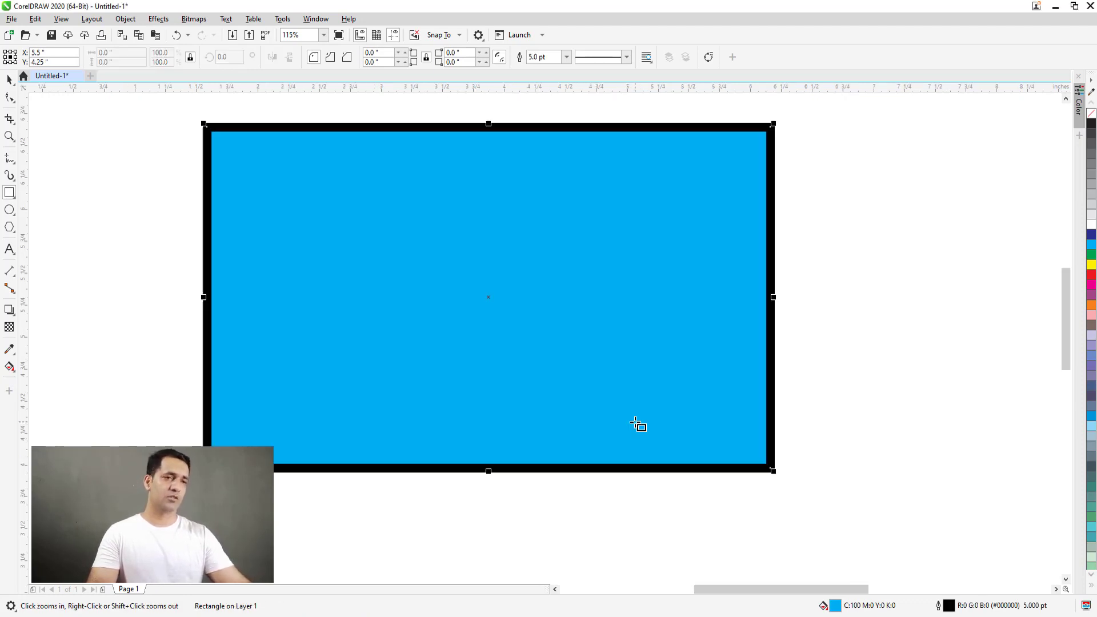
drag(493, 280, 487, 293)
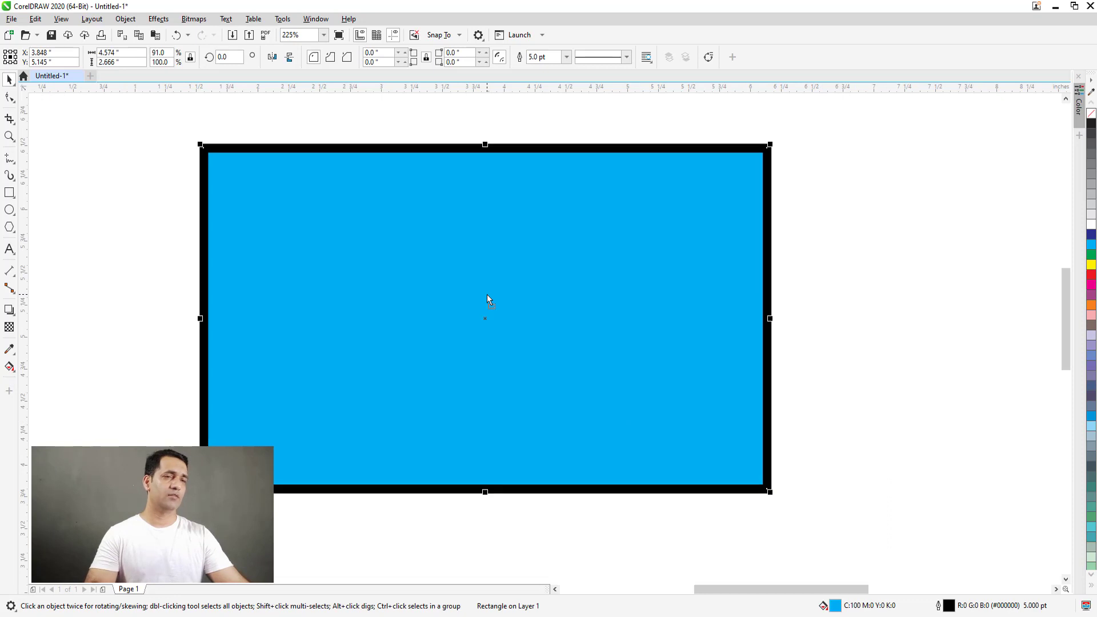
key(F12)
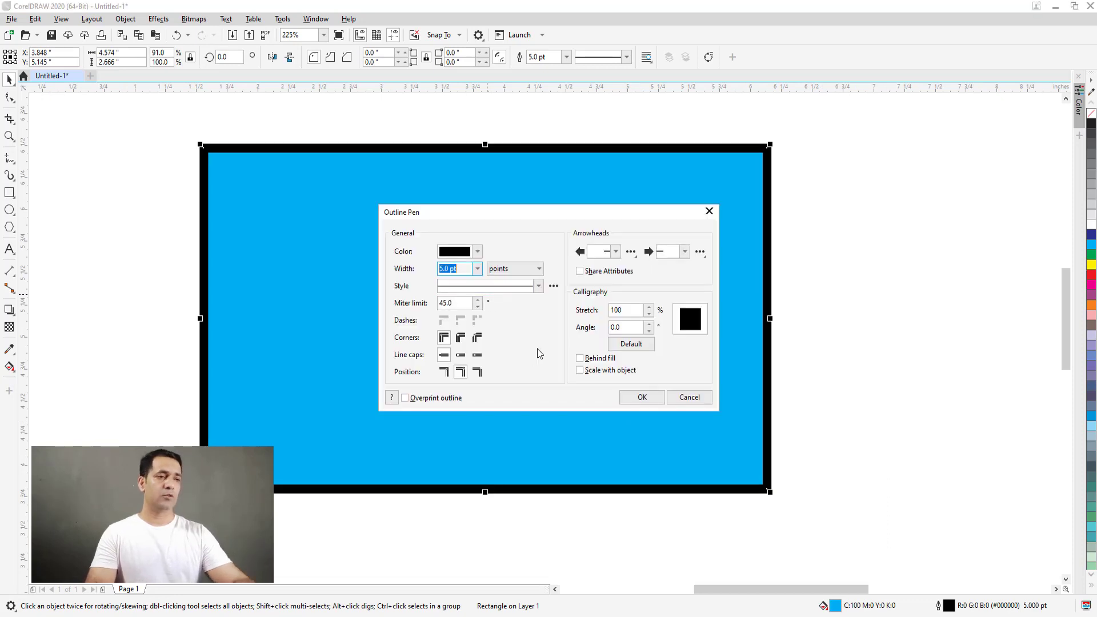
click(580, 358)
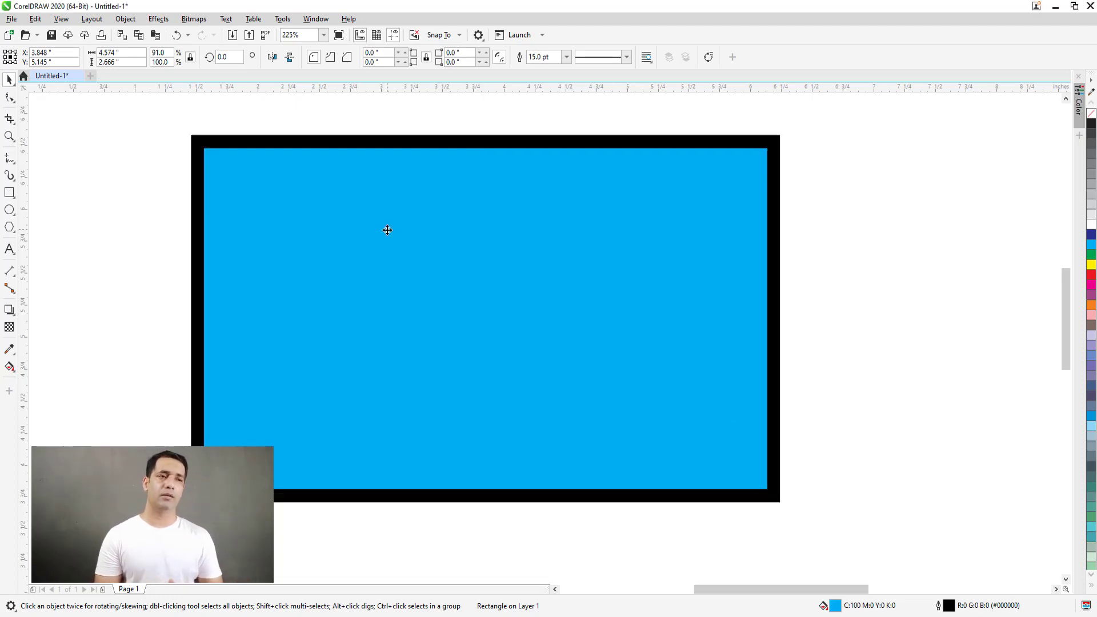
Step: Turn Behind fill off again, review the Scale with object option and discard the Outline Pen settings
key(F12)
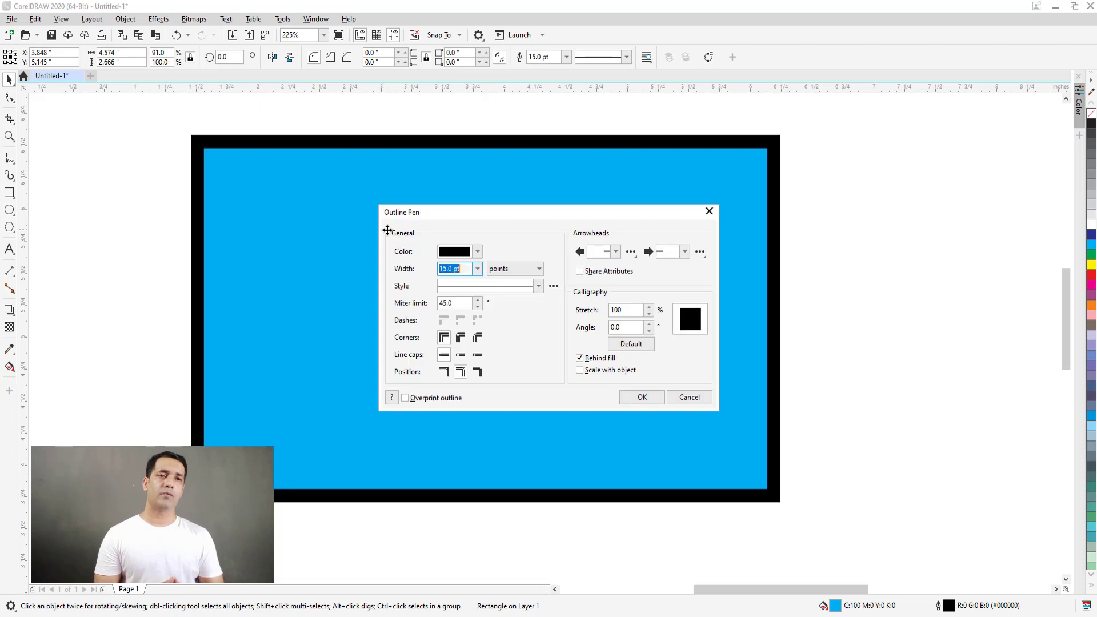
click(594, 358)
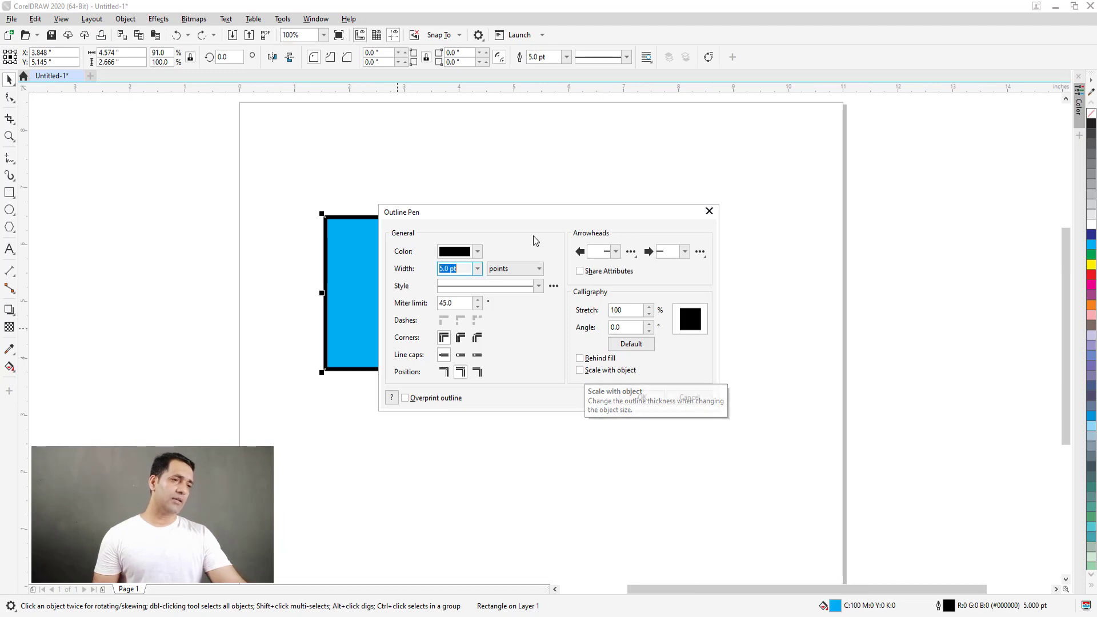
drag(530, 217, 745, 200)
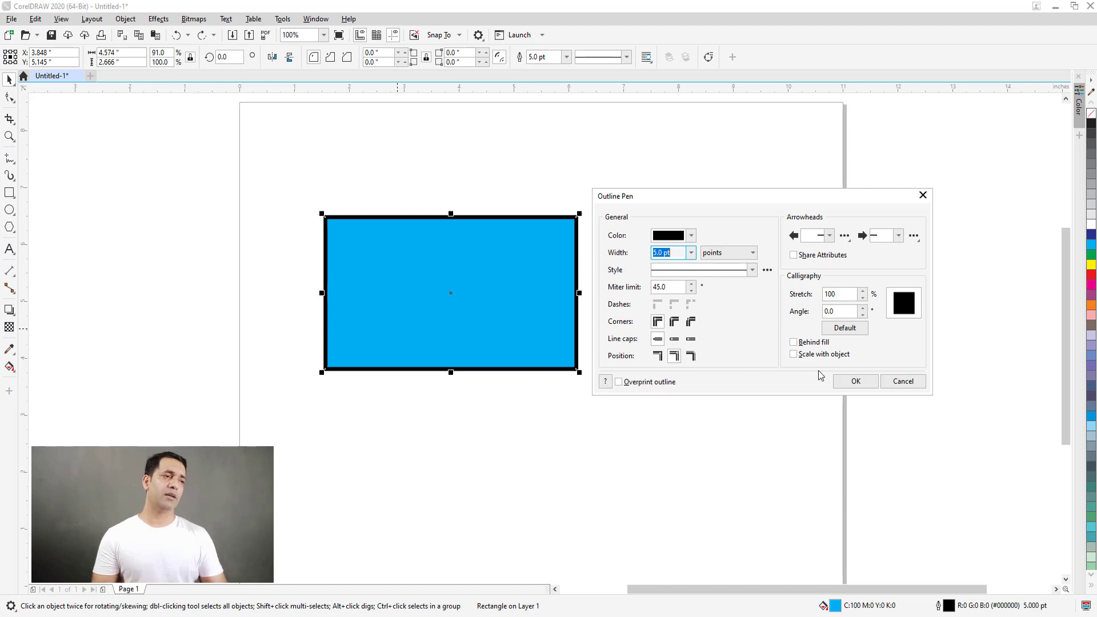
click(887, 382)
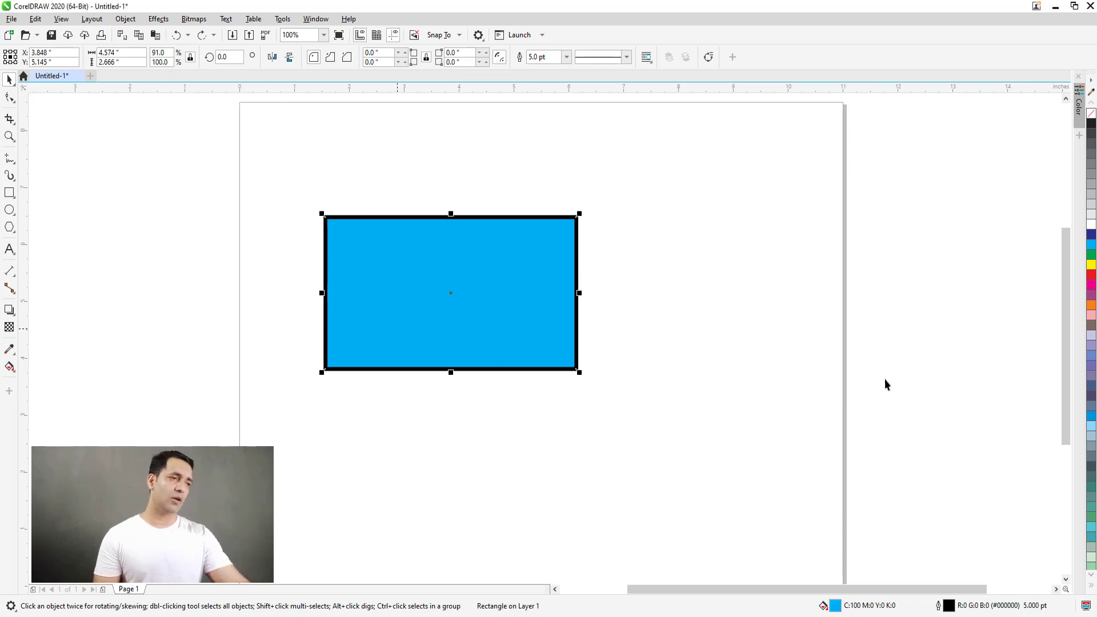
Step: Resize the rectangle to 150 inches wide and 100 inches high
key(F3)
click(122, 53)
text(150)
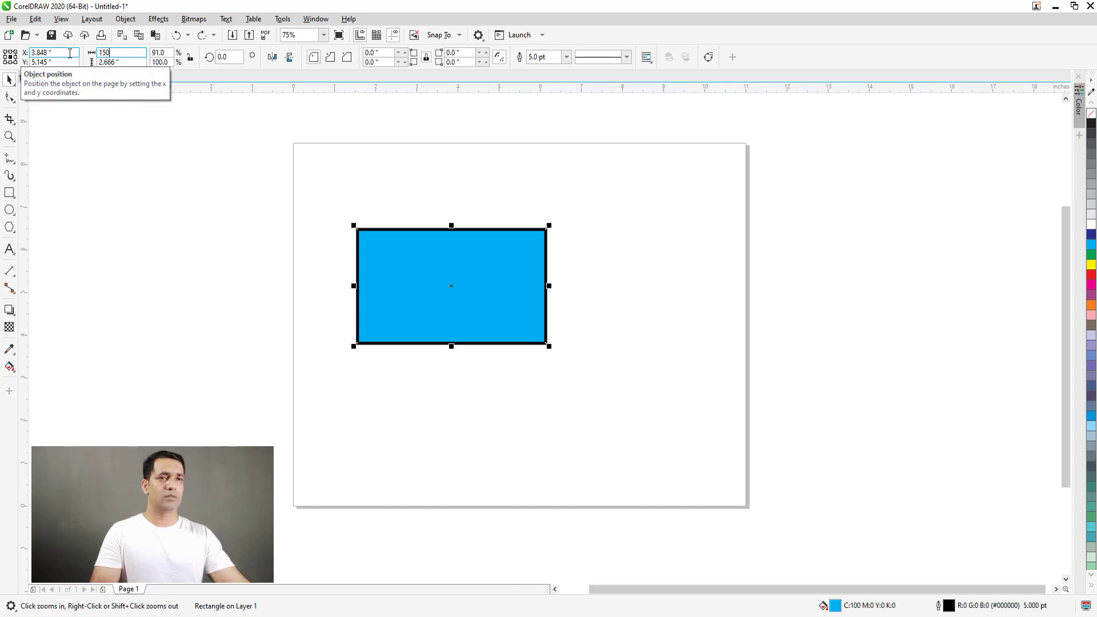
key(Tab)
text(1)
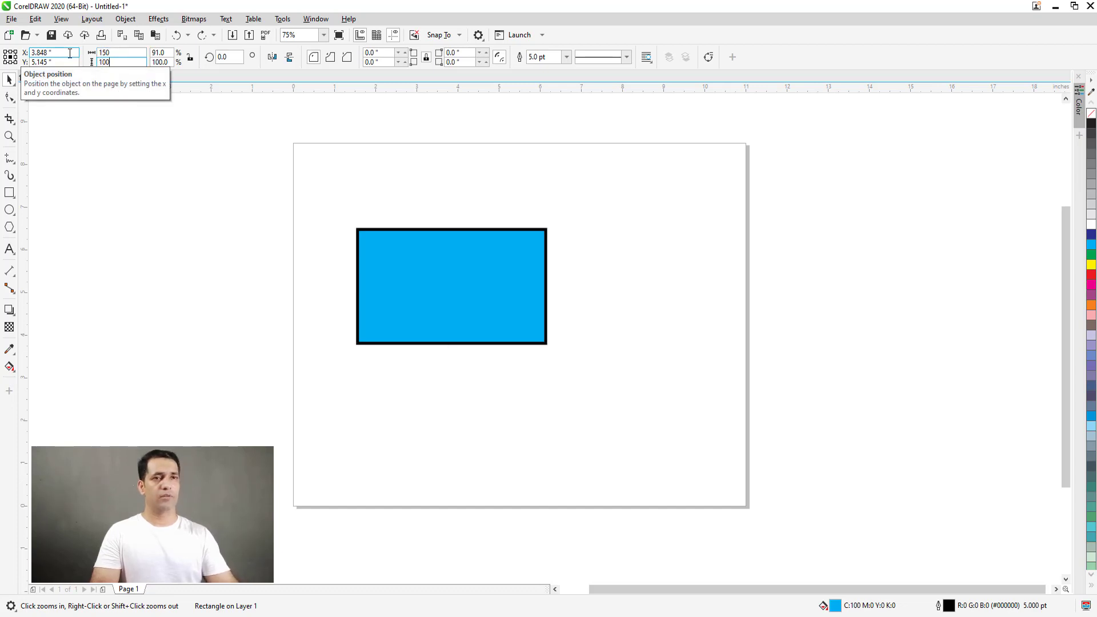
key(Return)
Step: Set the enlarged rectangle's outline width to 100 pt
scroll(293, 247, down, 6)
key(z)
drag(180, 165, 410, 336)
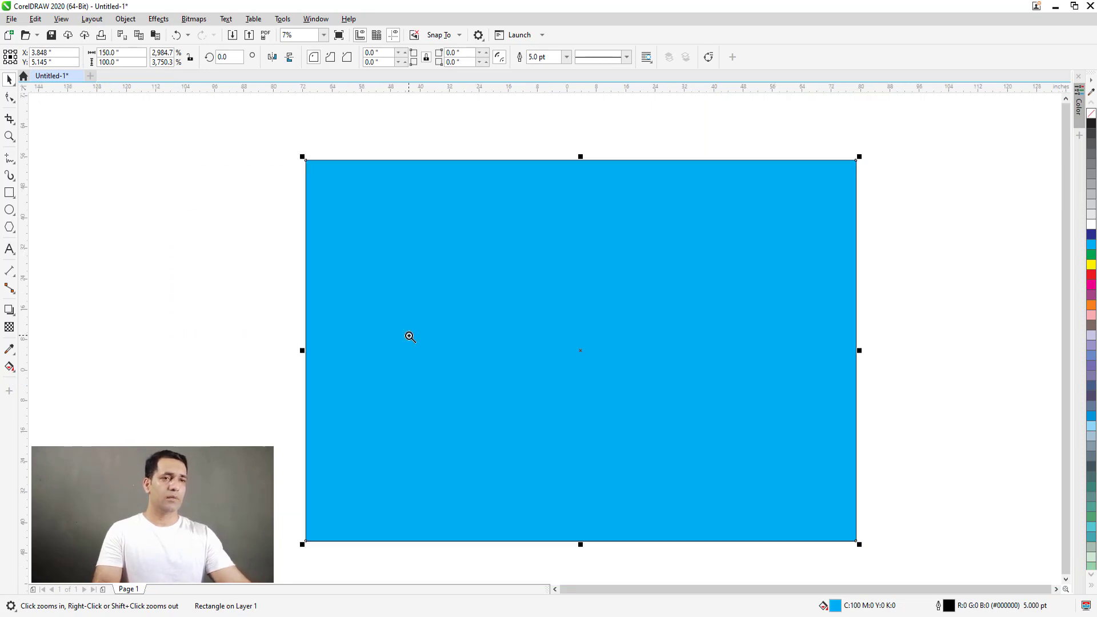
key(F12)
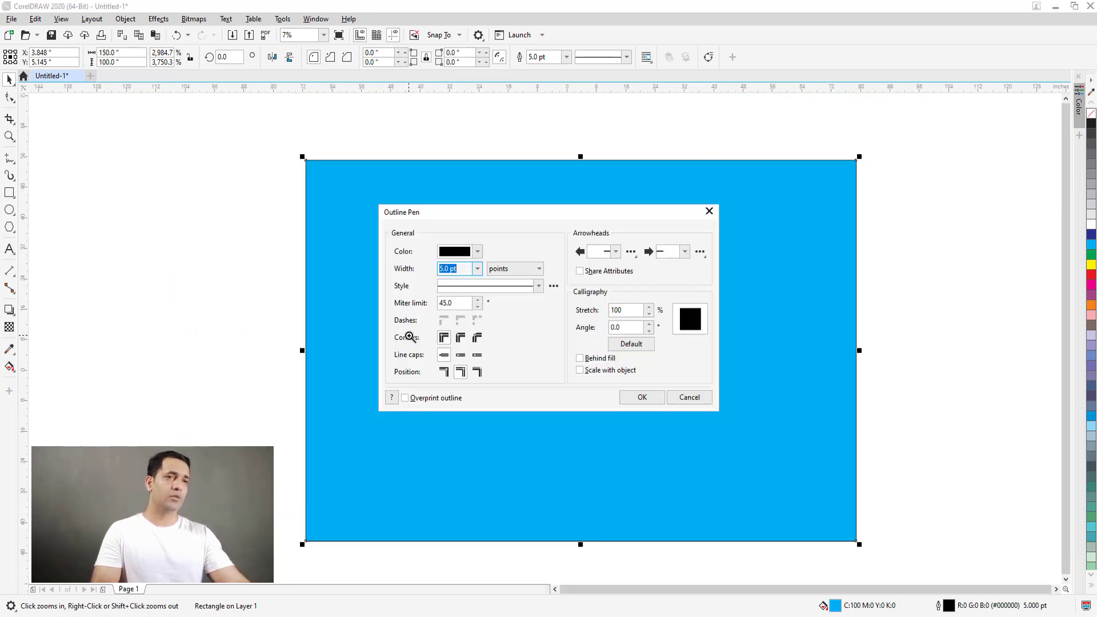
text(100)
key(Return)
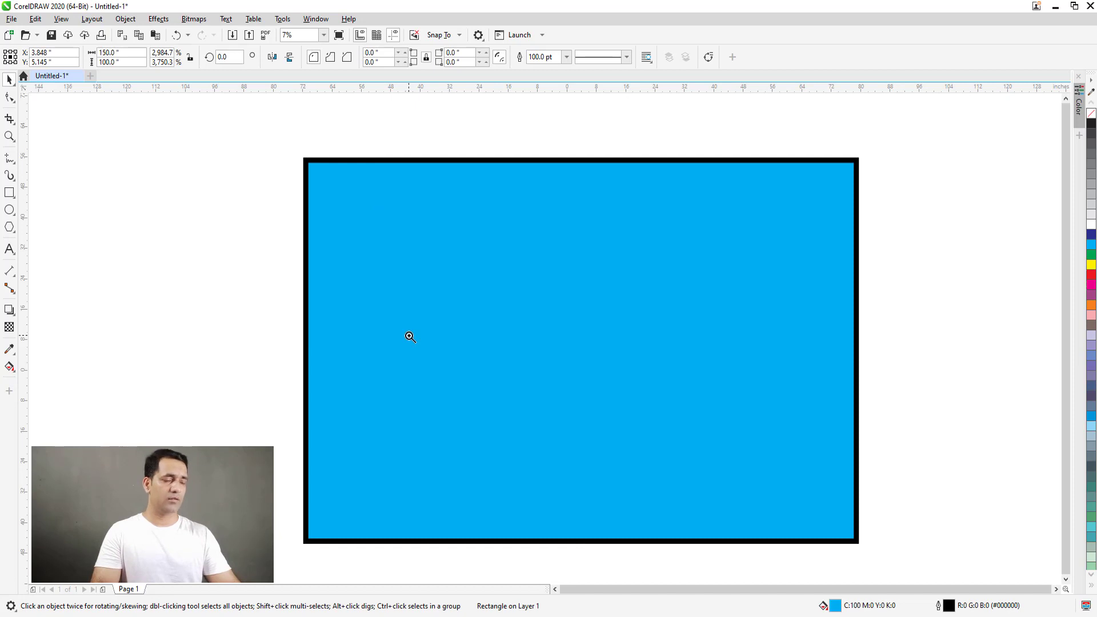
Step: Raise the outline width to 150 pt and shrink the rectangle to 5 by 3.333 inches
key(F12)
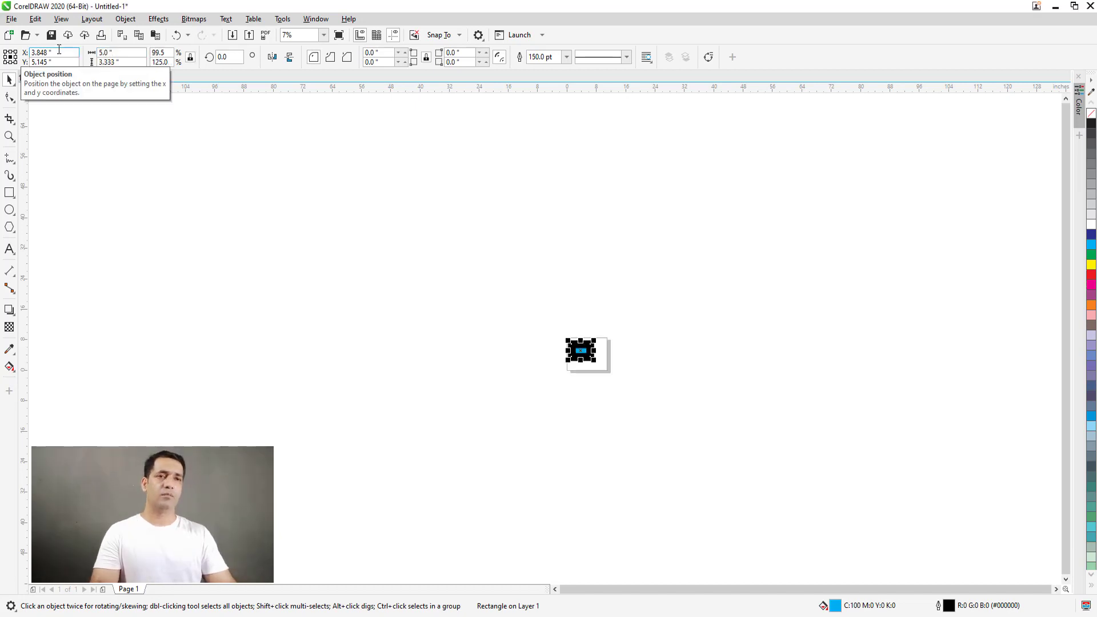
key(z)
drag(554, 343, 624, 375)
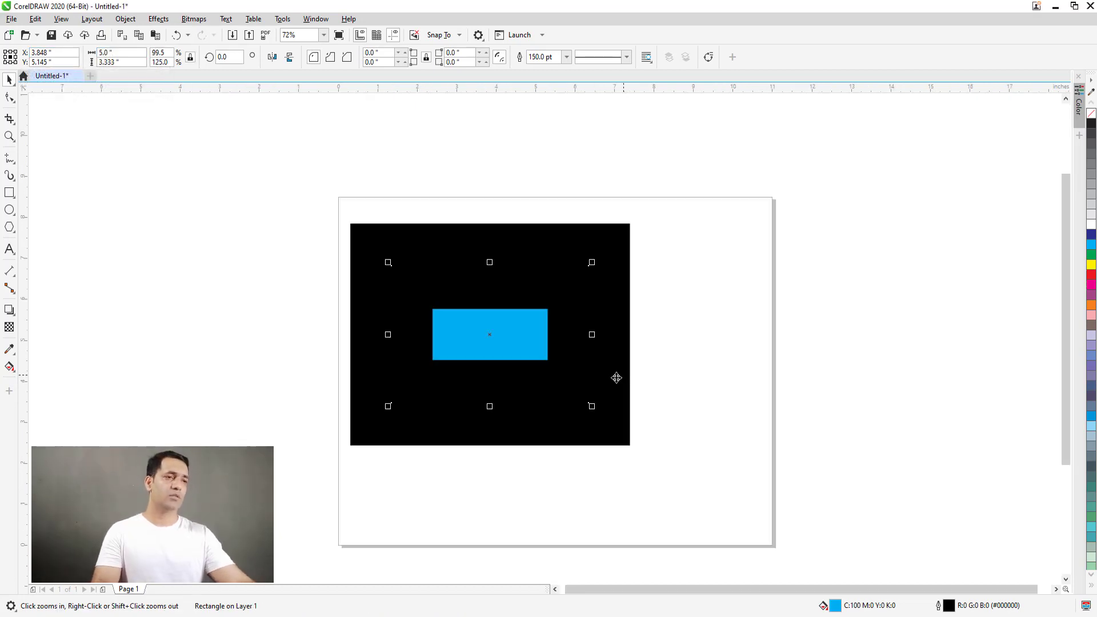
Step: Undo the rectangle's resizing, outline width changes and earlier move
key(ctrl+z)
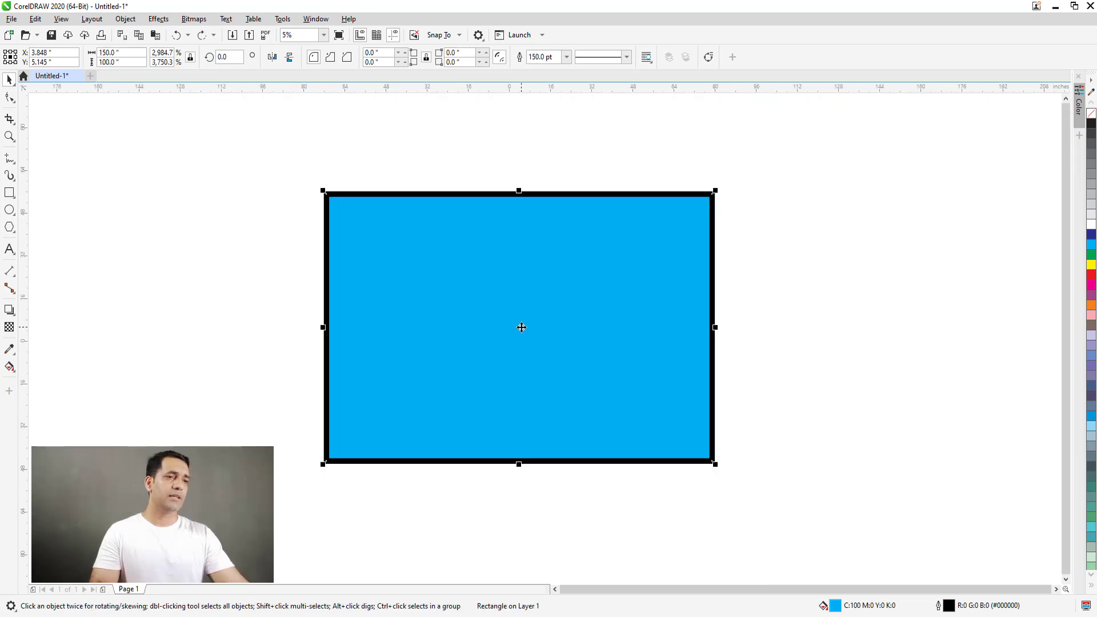
key(ctrl+z)
key(ctrl+z)
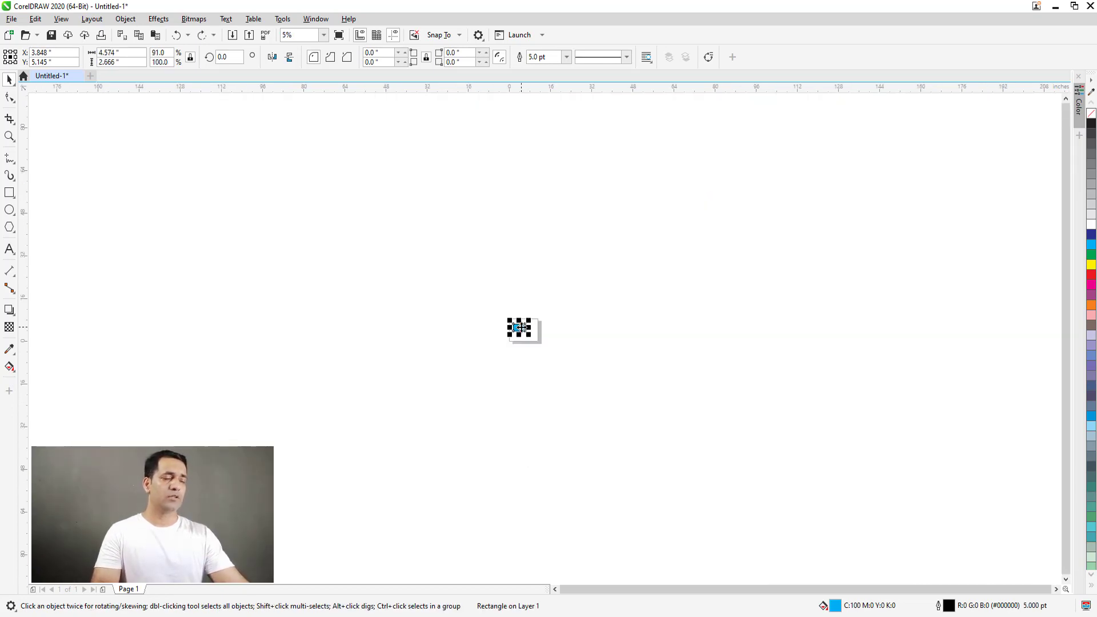
key(z)
scroll(524, 338, up, 4)
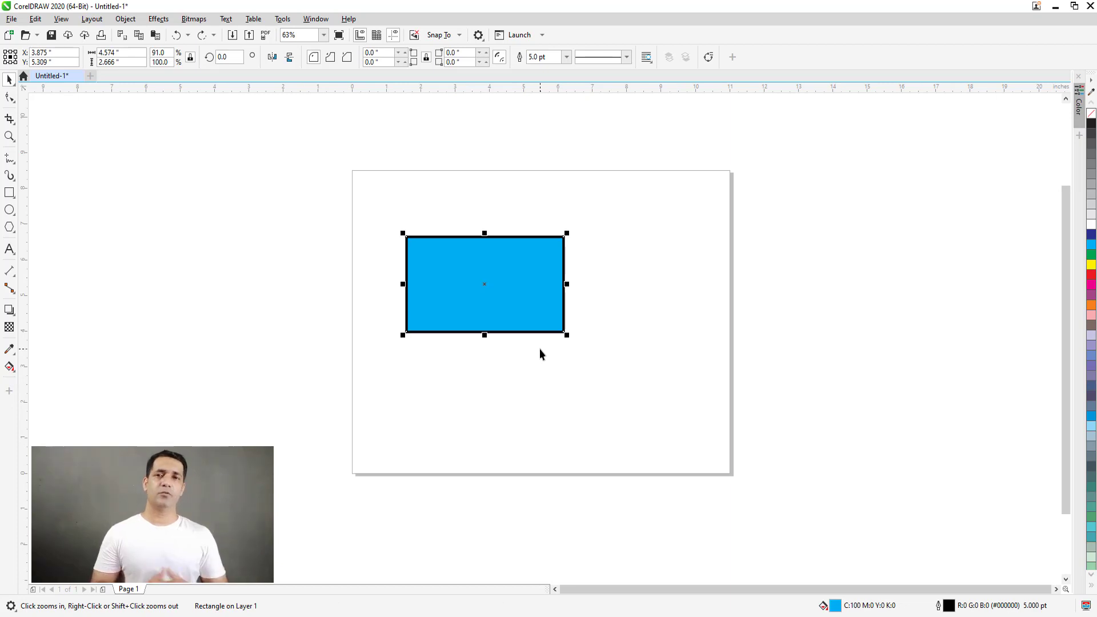
Step: Turn on Scale with object for the rectangle's outline in the Outline Pen settings
key(F12)
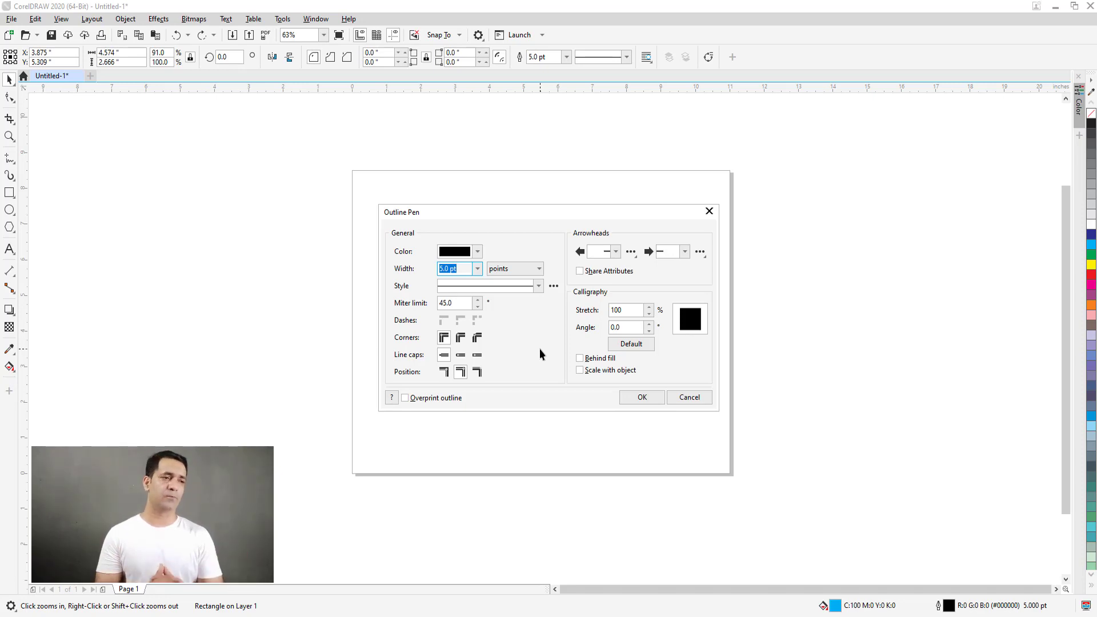
click(610, 372)
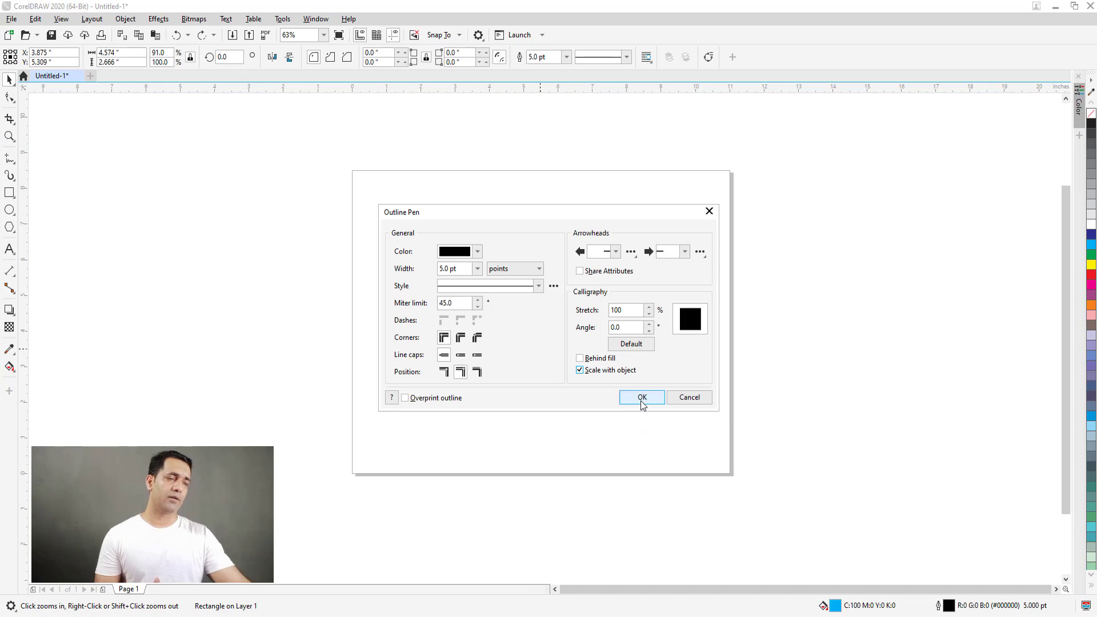
click(641, 400)
Step: Enlarge the rectangle about its center to about 13.2 by 7.69 inches and open its Outline Pen settings
click(478, 271)
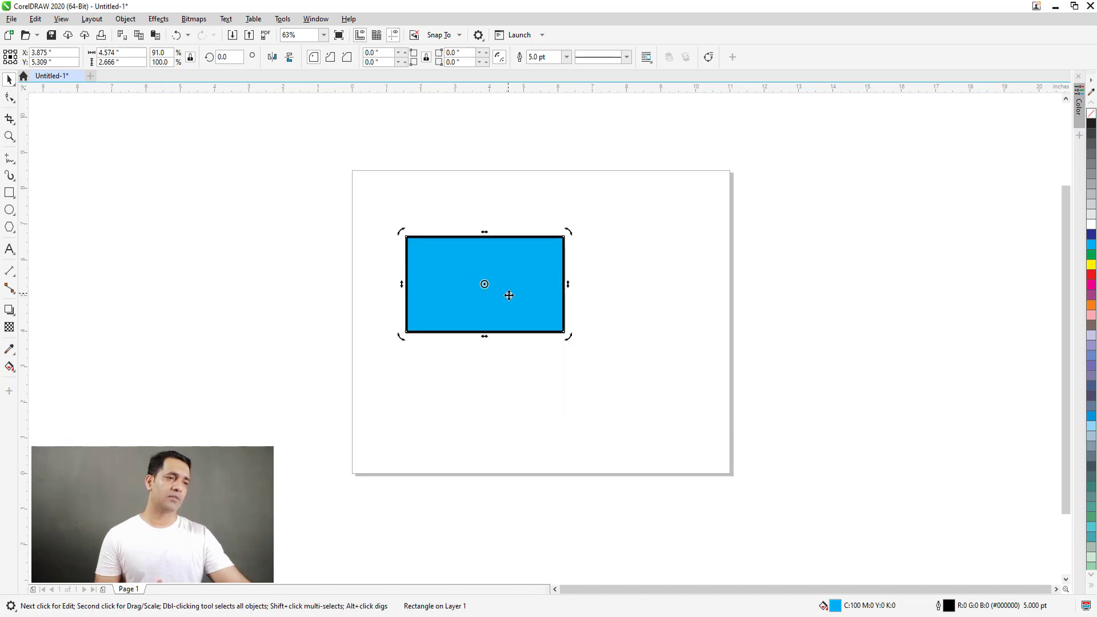
click(512, 296)
drag(565, 333, 716, 453)
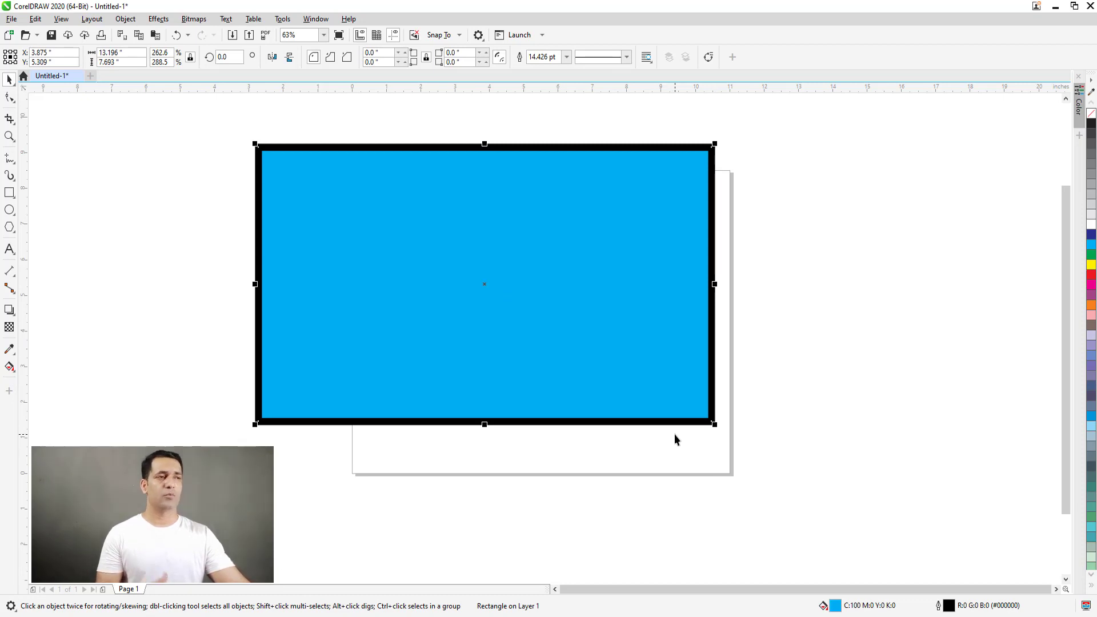
key(F12)
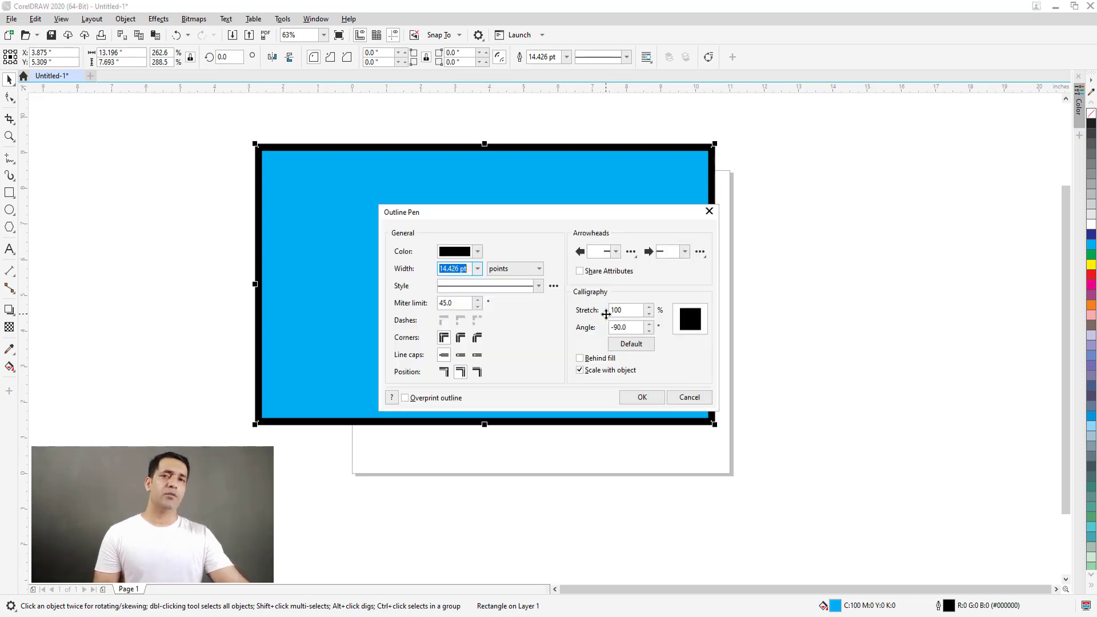